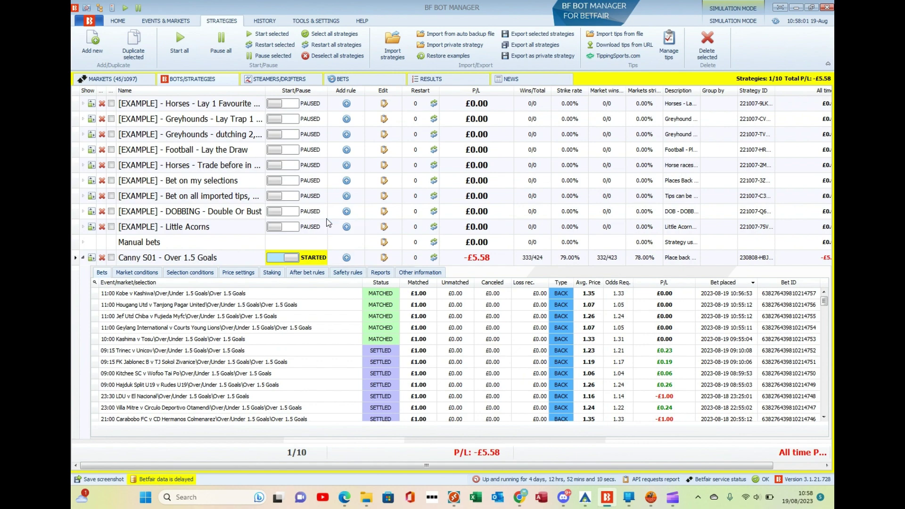
Open the bets history and filter it to the strategy Canny S01 - Over 1.5 Goals.
left_click(272, 23)
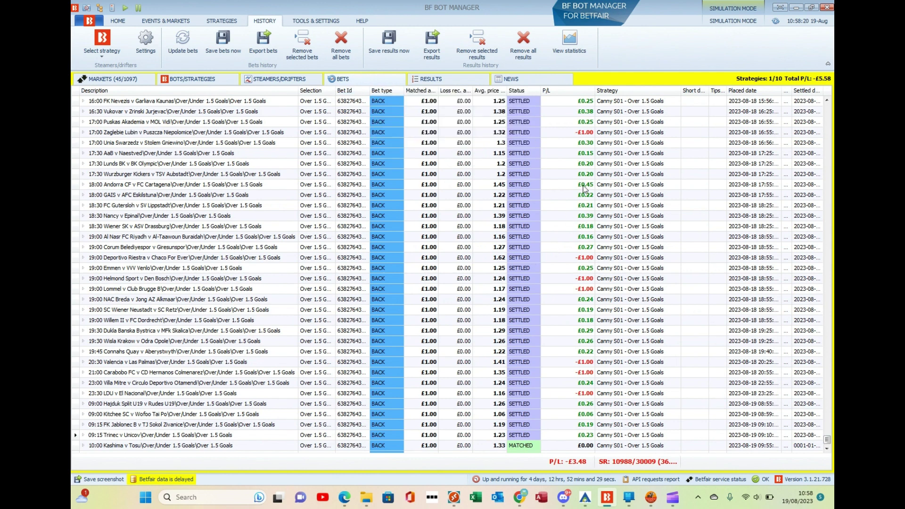
left_click(678, 89)
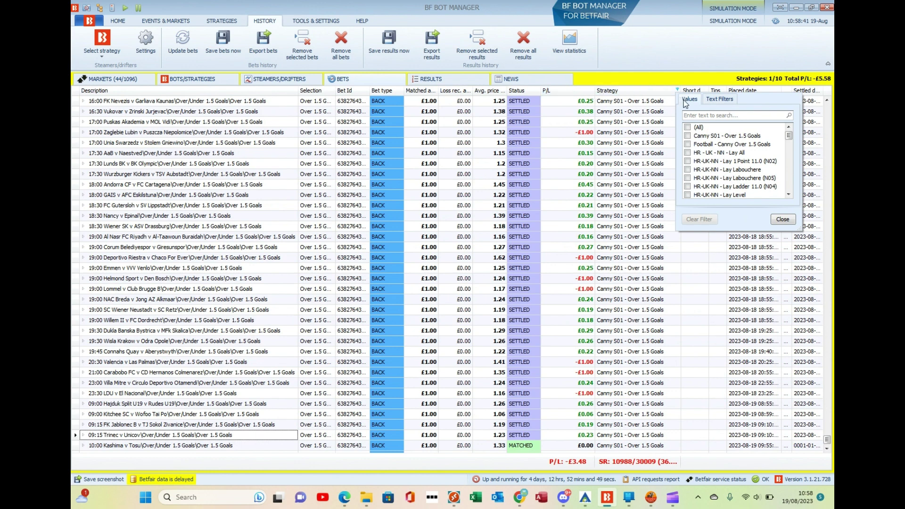
left_click(688, 136)
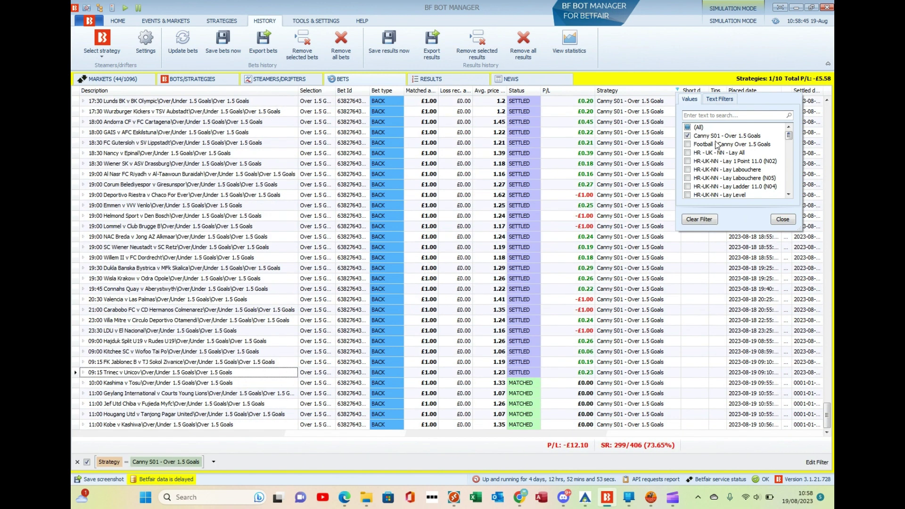
left_click(783, 219)
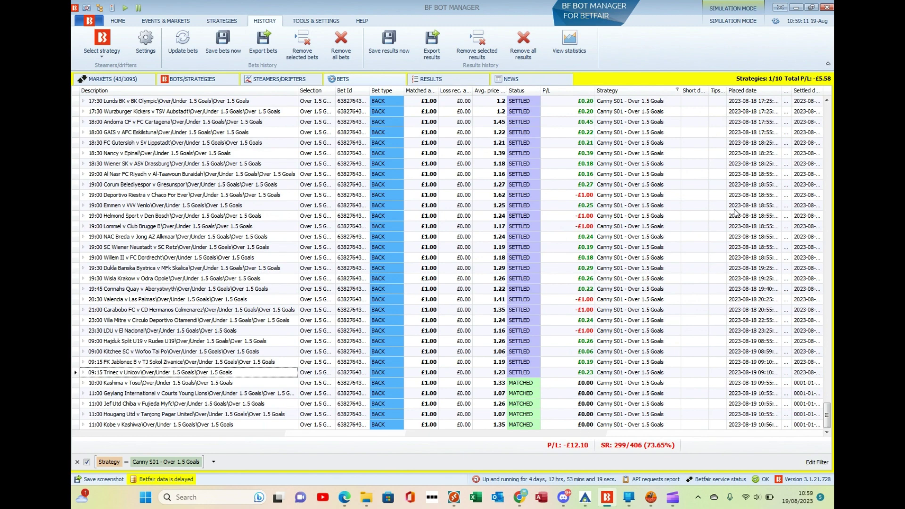
Examine the statuses and placed dates of the older bets in the filtered history, back to 13 August.
left_click(828, 101)
scroll(827, 101, "up", 10)
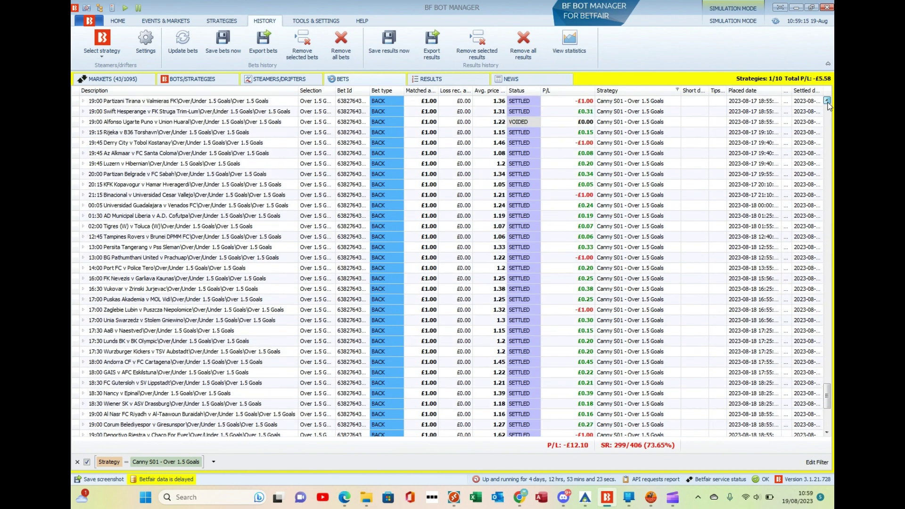
scroll(829, 106, "up", 1)
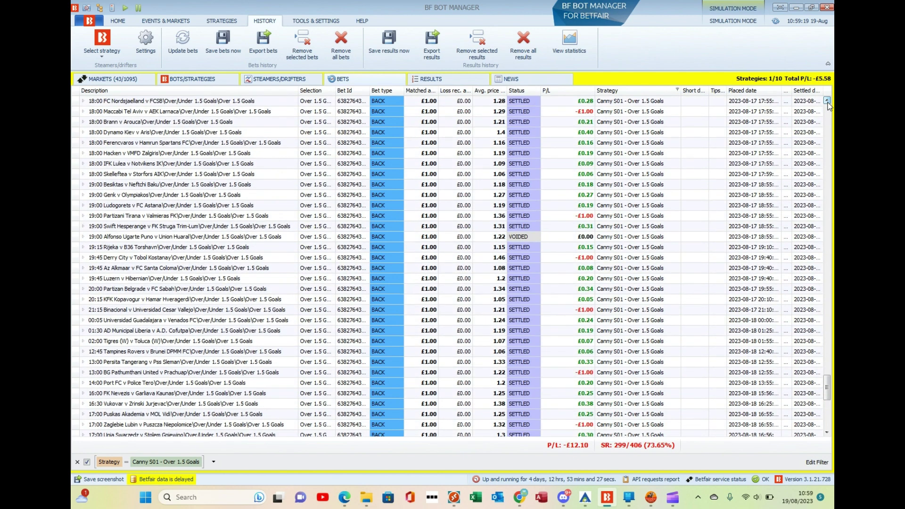
scroll(828, 106, "up", 5)
scroll(828, 106, "up", 7)
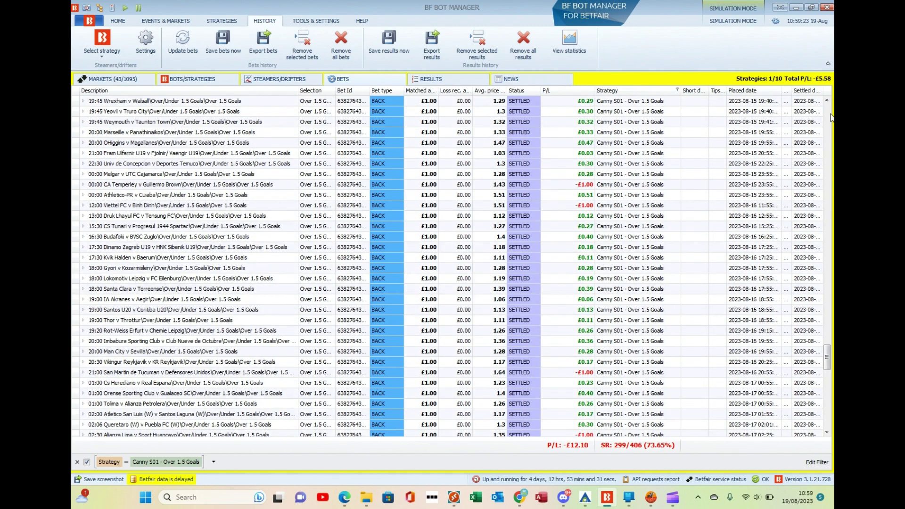
scroll(831, 118, "up", 10)
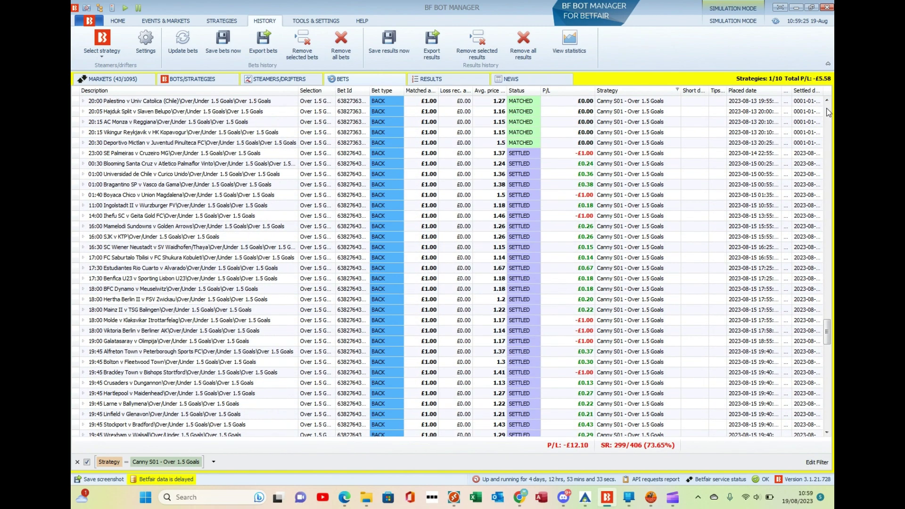
scroll(827, 105, "up", 7)
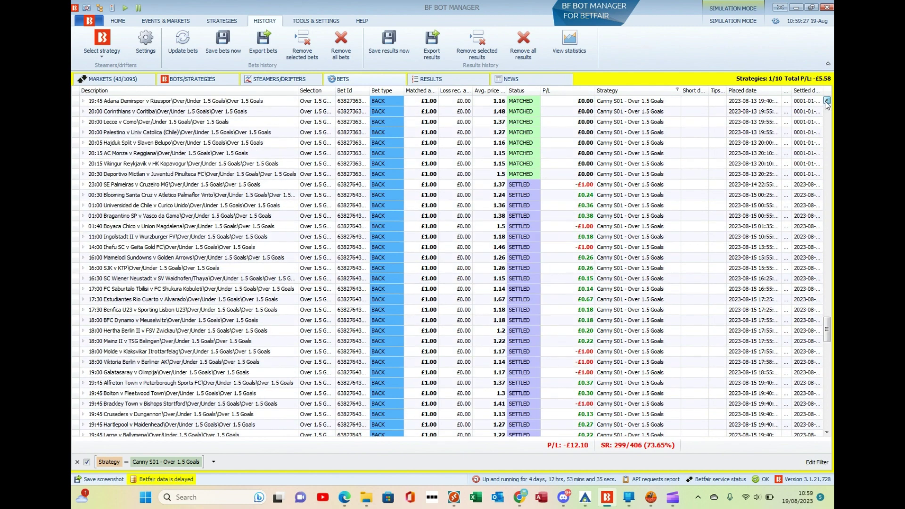
scroll(827, 105, "up", 5)
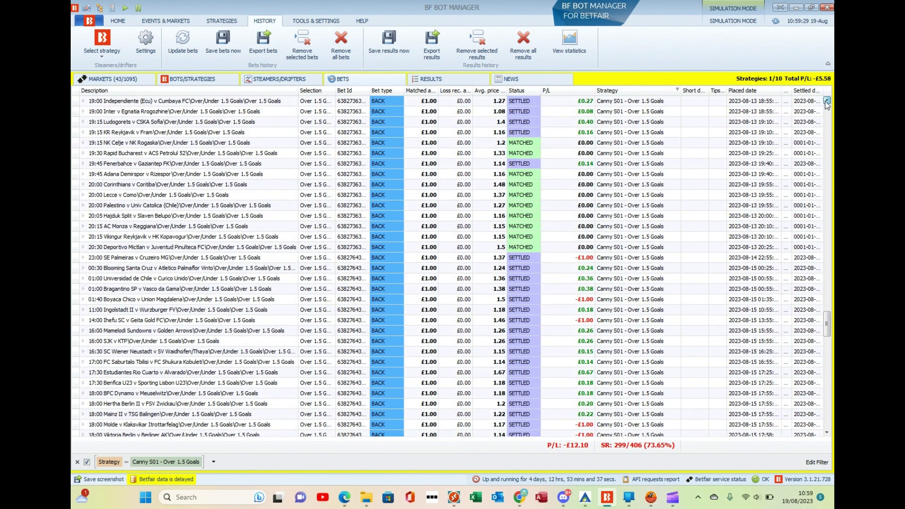
left_click(826, 101)
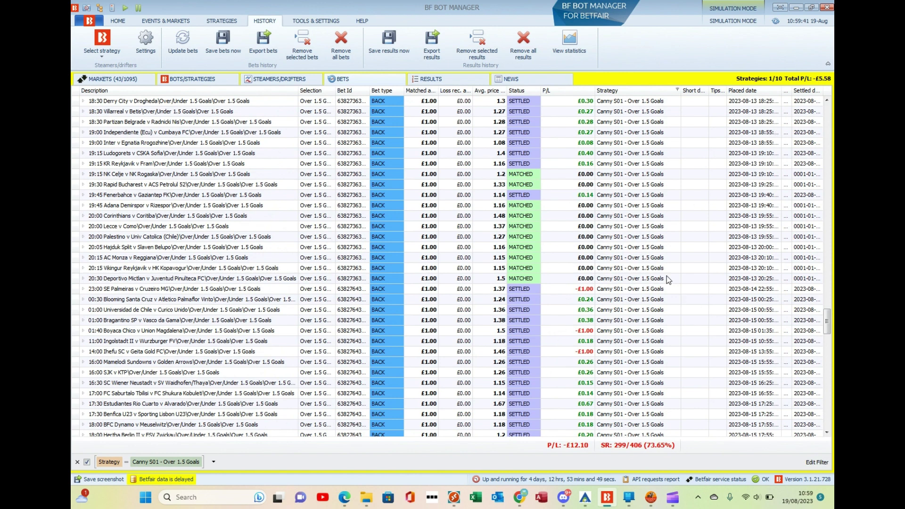
Filter the Status column so that only SETTLED bets are listed.
left_click(538, 90)
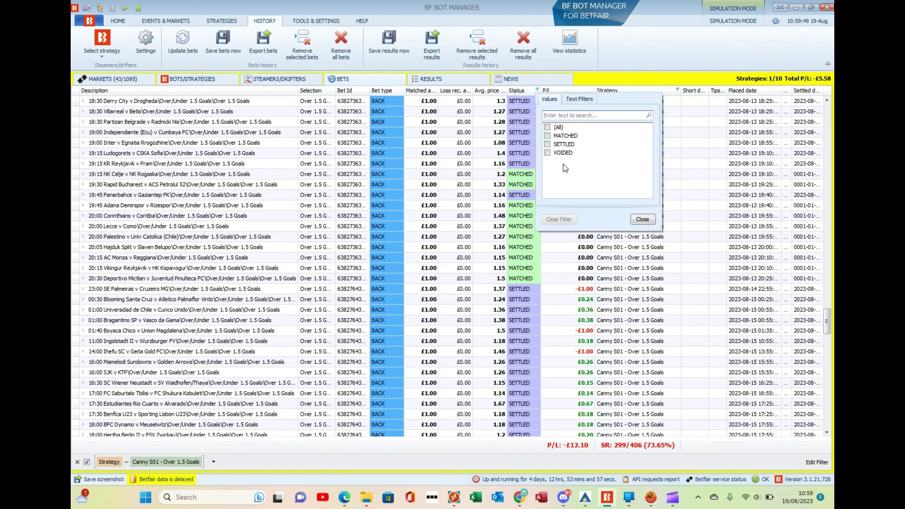
left_click(547, 144)
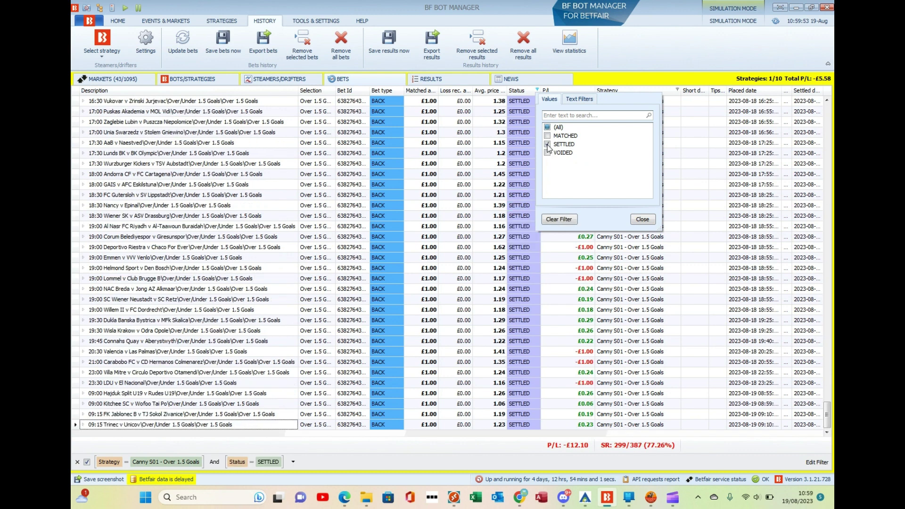
left_click(642, 219)
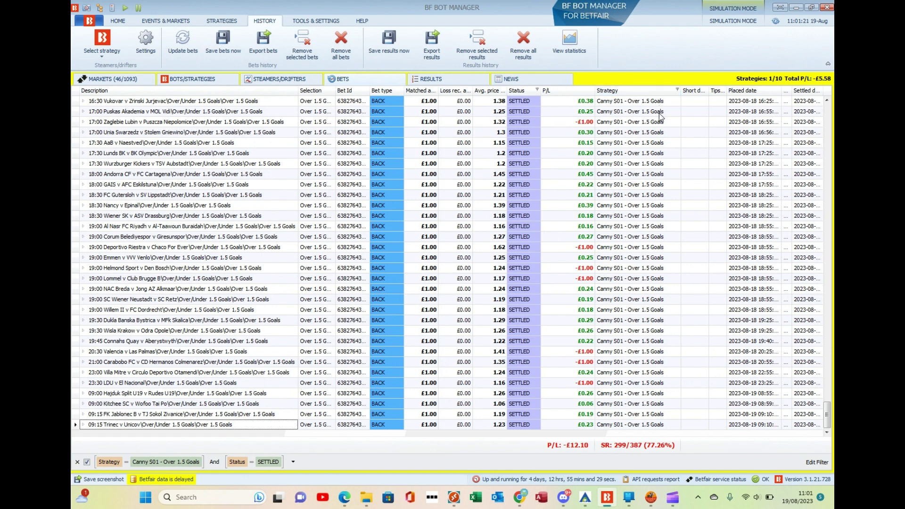
Add the Country code and Competition columns to the bets list, placed directly after Strategy.
left_click(692, 91)
right_click(692, 92)
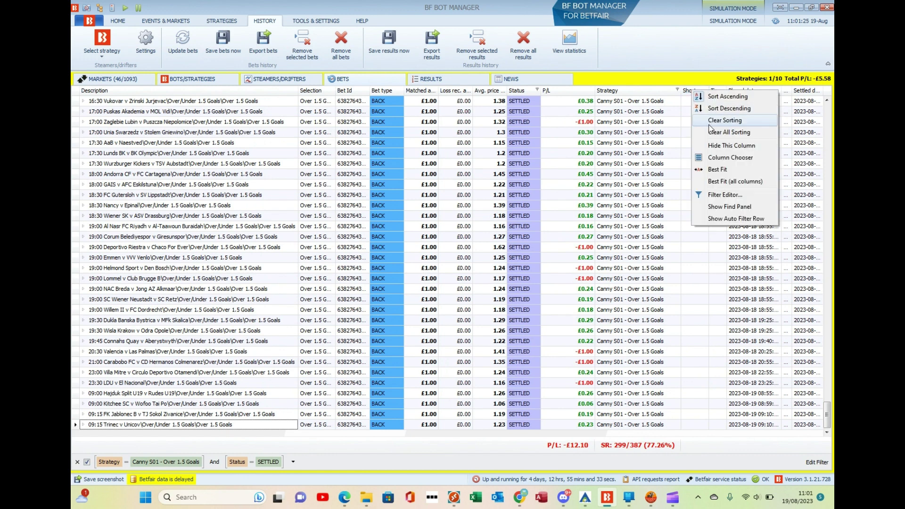
left_click(739, 161)
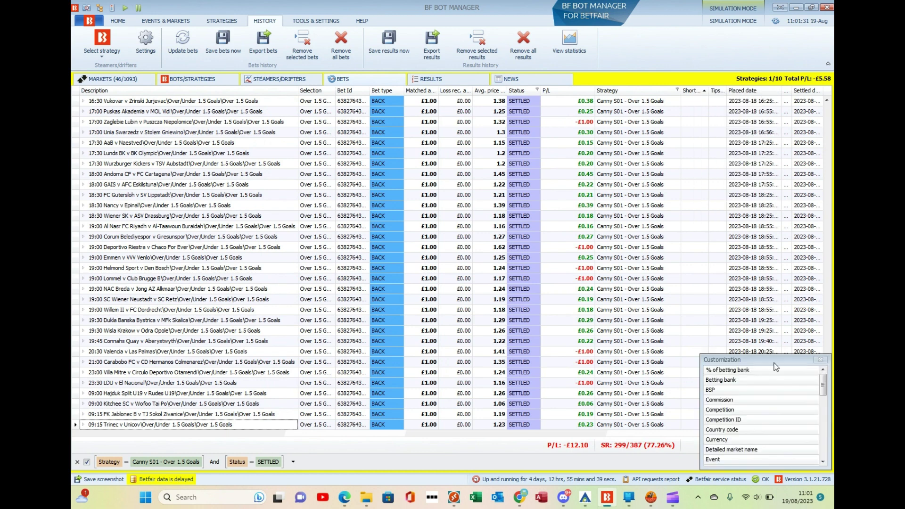
left_click(733, 430)
left_click_drag(731, 431, 686, 108)
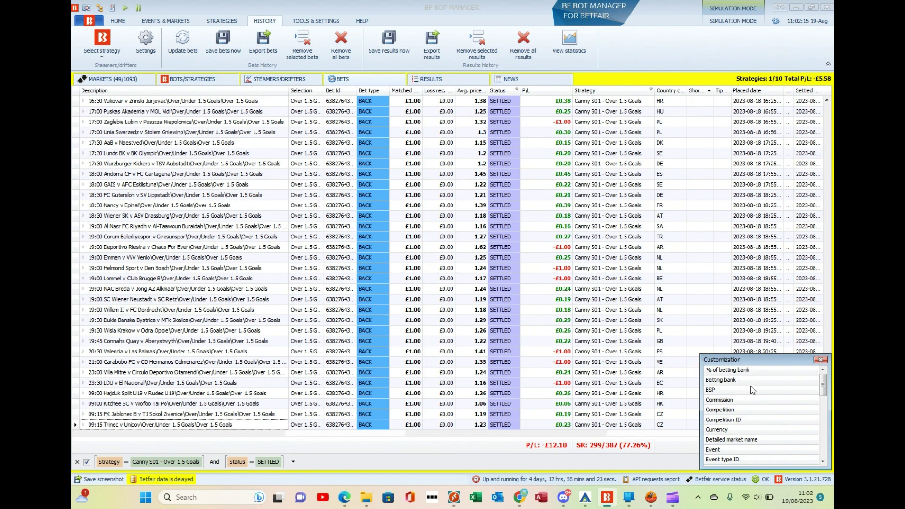
left_click(731, 415)
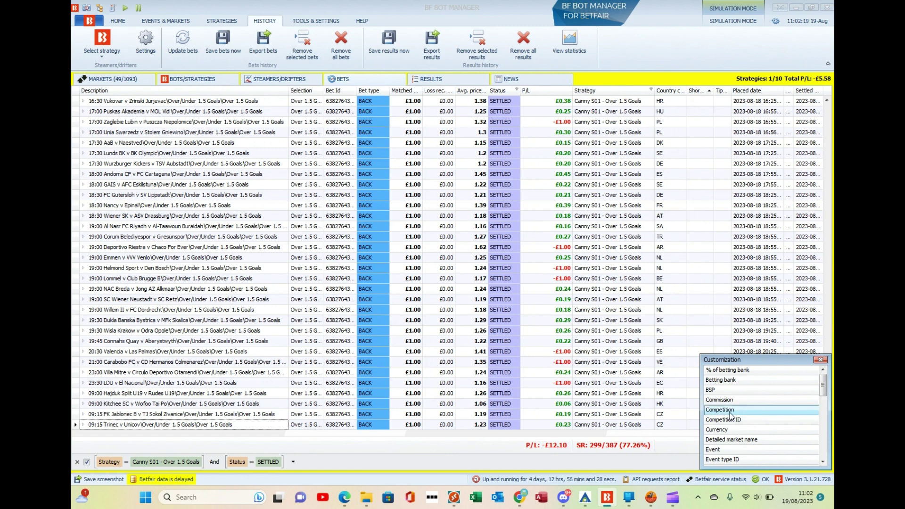
left_click_drag(731, 415, 688, 93)
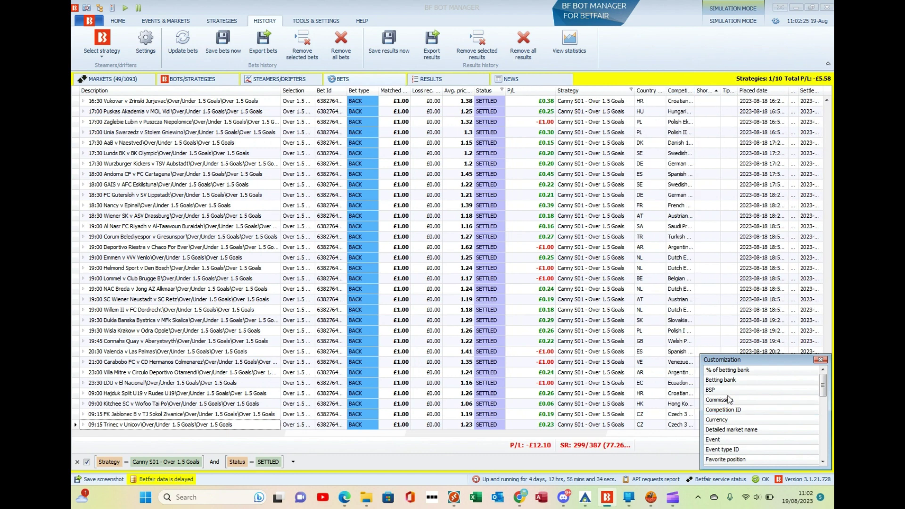
left_click(731, 412)
left_click_drag(731, 413, 666, 96)
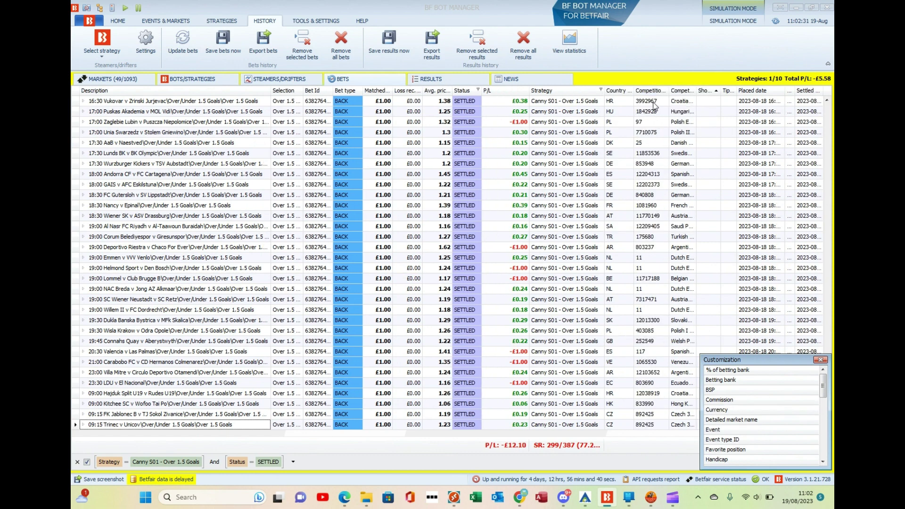
left_click_drag(650, 95, 742, 317)
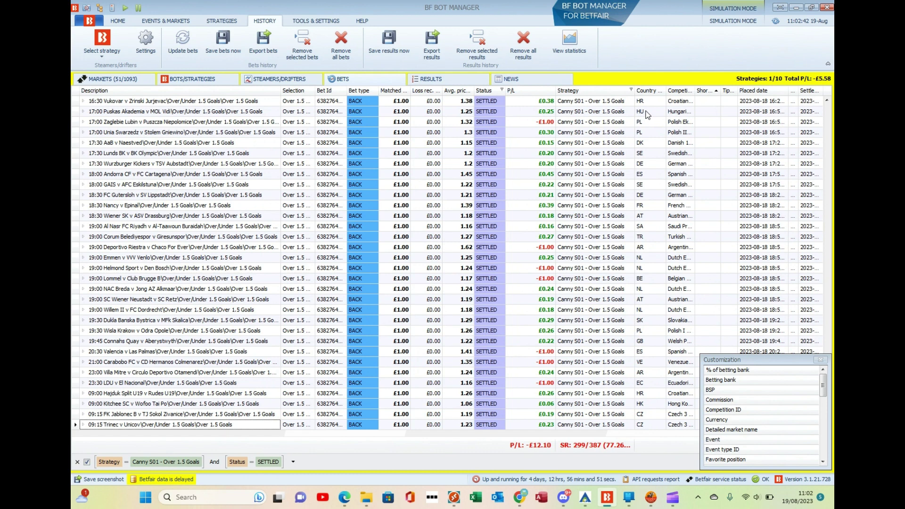
Fit the Competition column's width to its contents and close the column customization window.
double_click(693, 92)
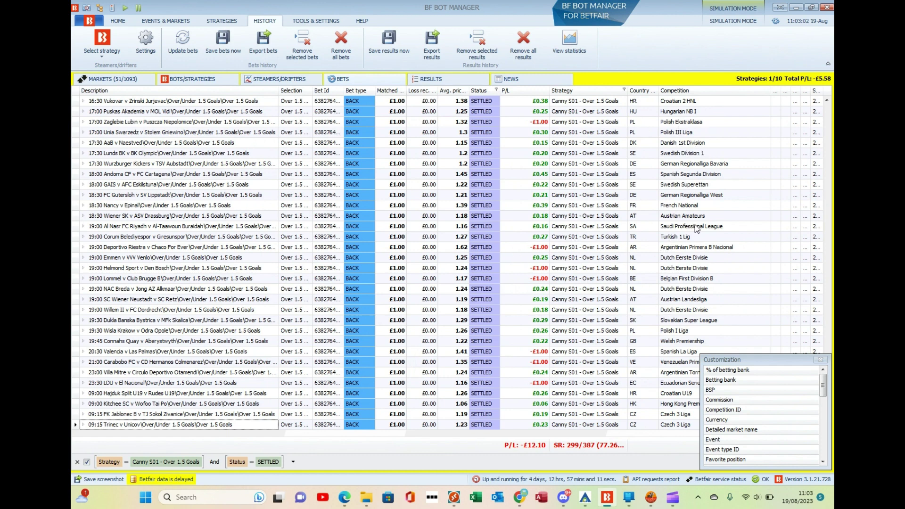
left_click(821, 361)
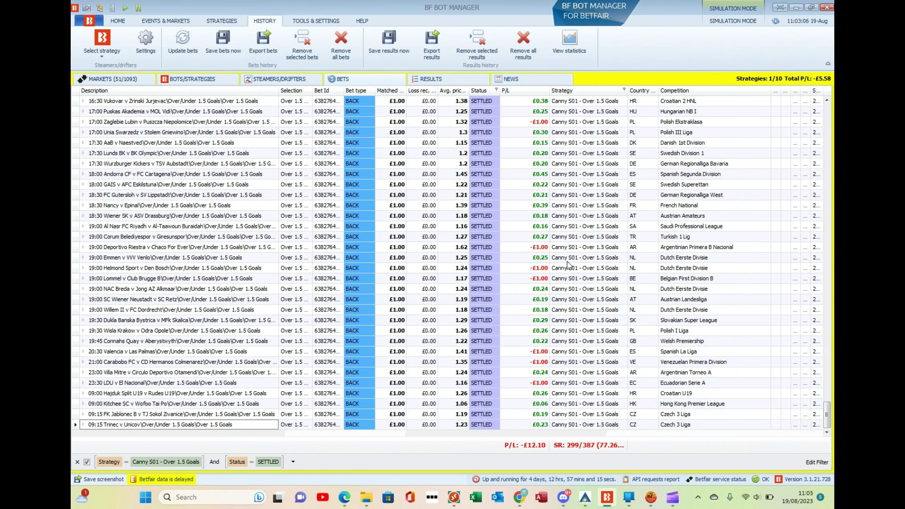
left_click(263, 43)
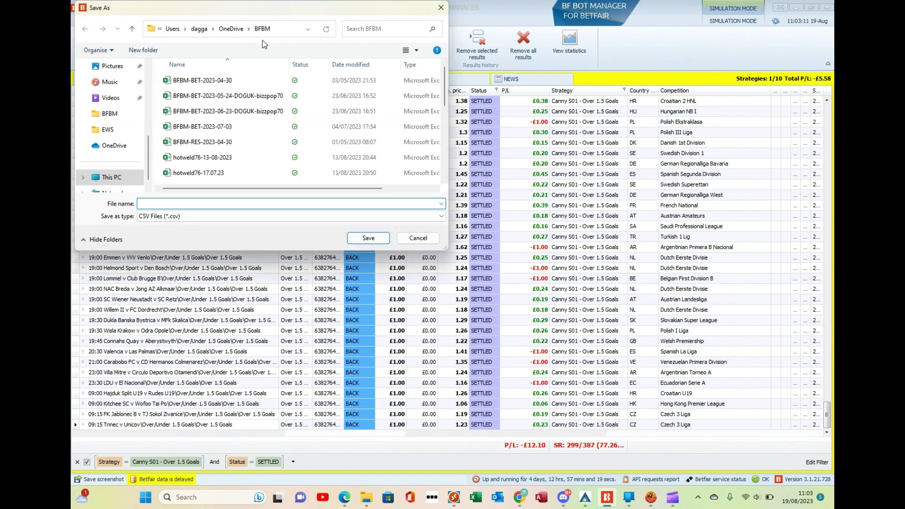
left_click(120, 115)
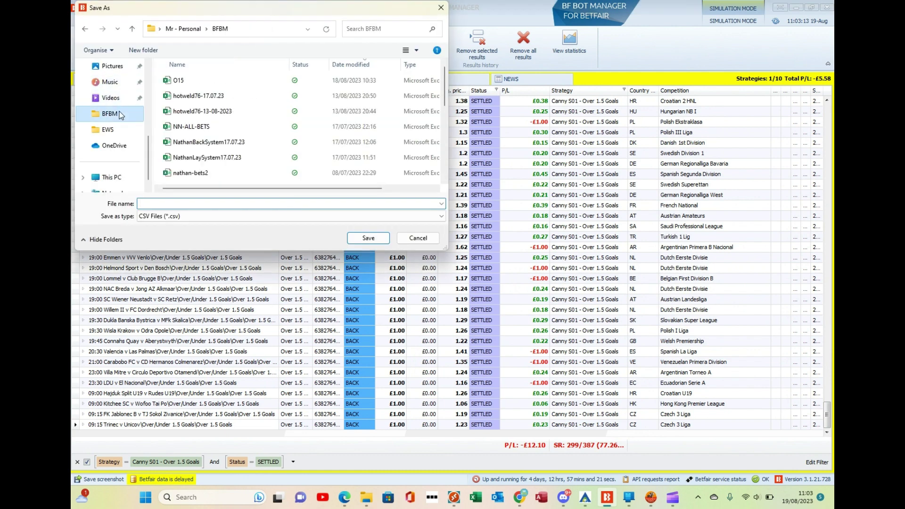
left_click(215, 206)
type("Ca")
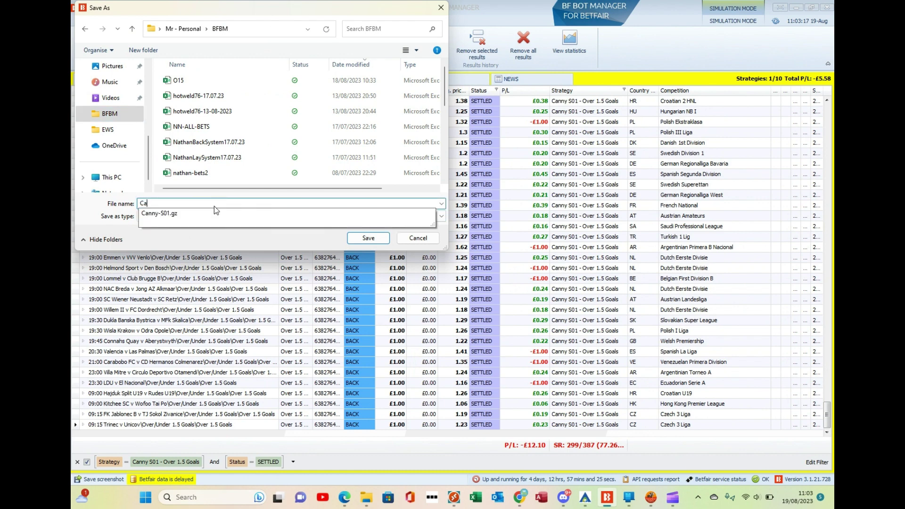
type("nny-S01-")
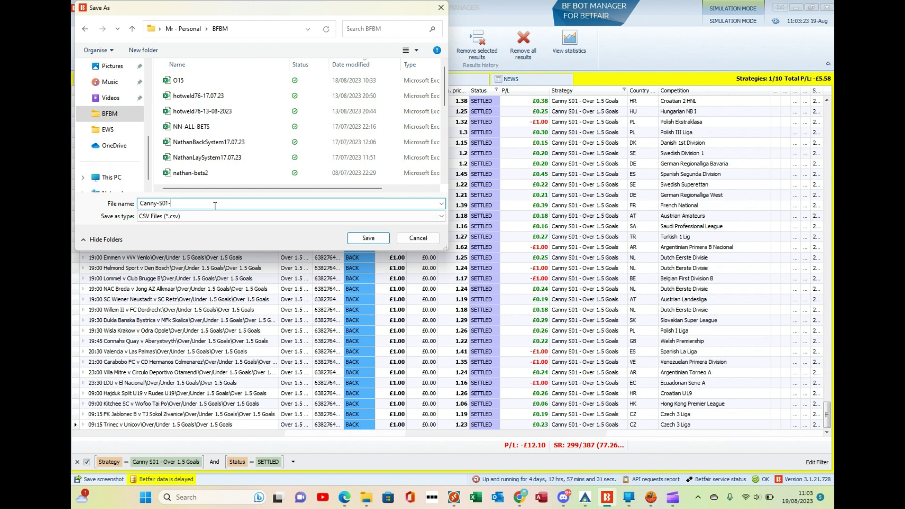
type("2")
type("023-08-19")
key("Return")
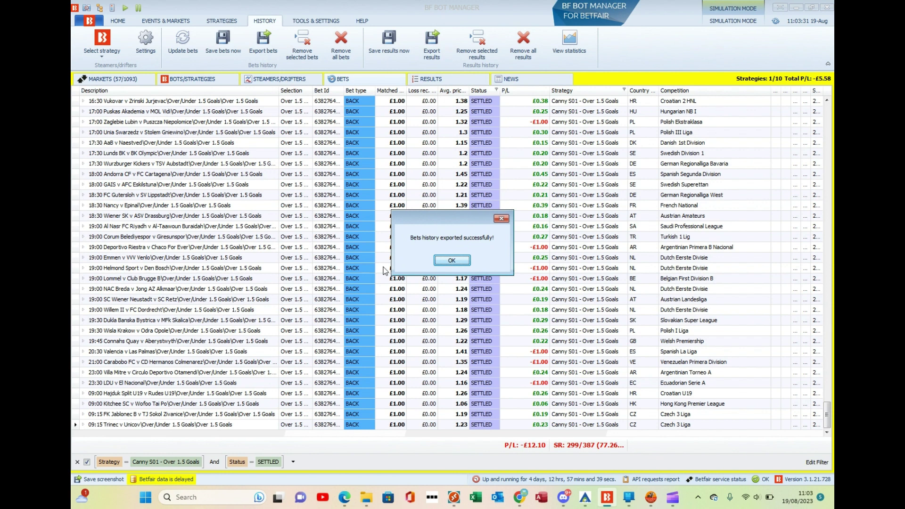
left_click(440, 261)
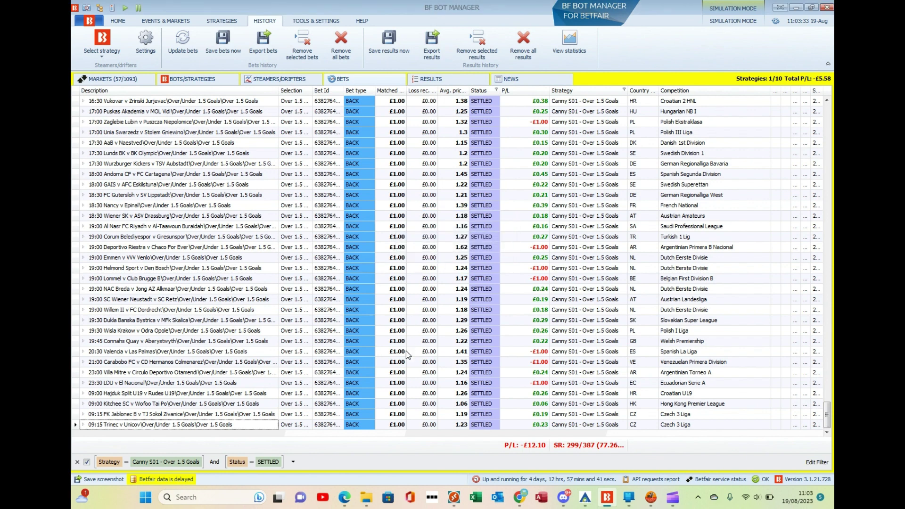
left_click(367, 496)
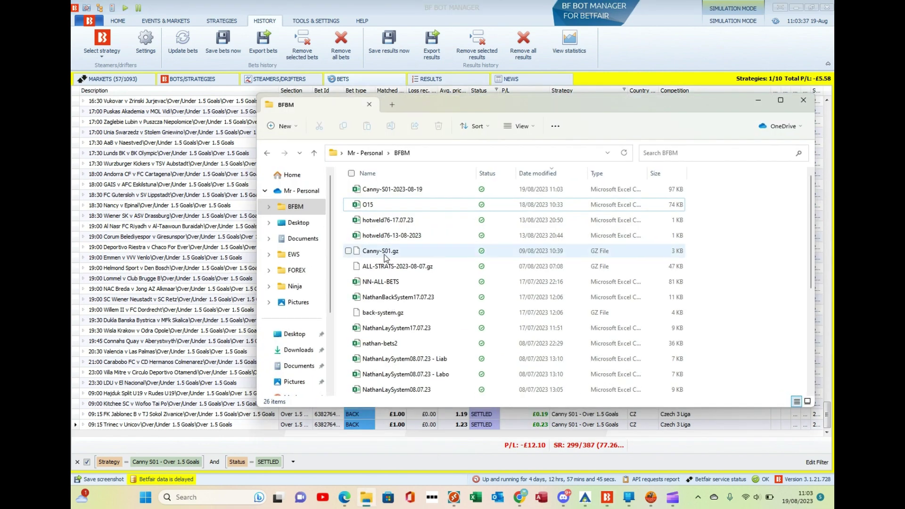
left_click(387, 189)
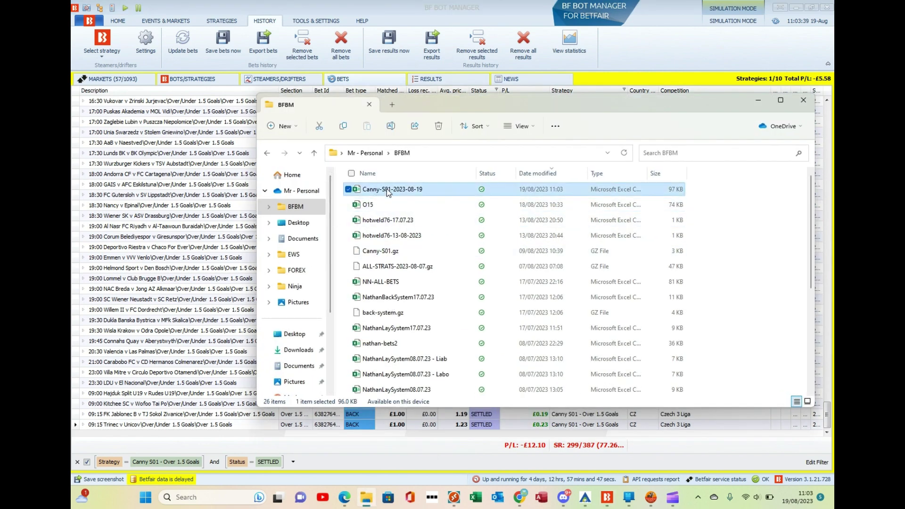
double_click(387, 189)
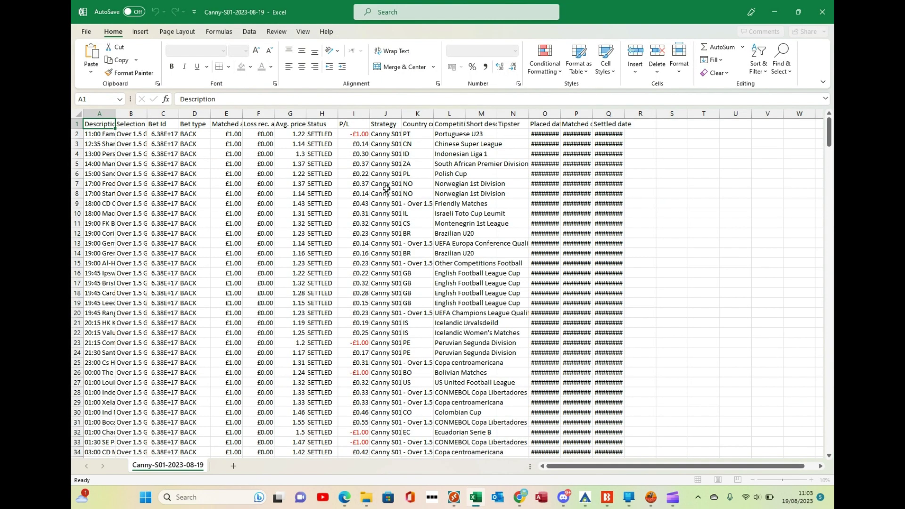
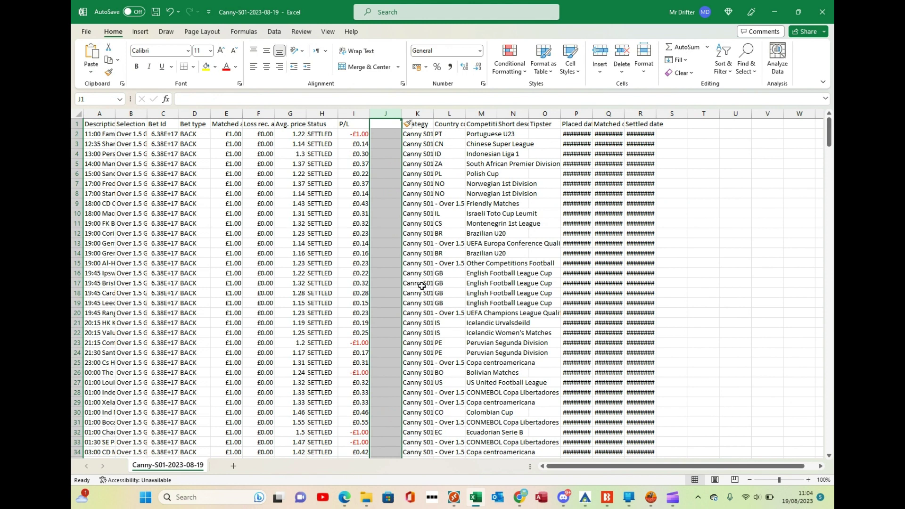
Insert two more blank columns after P/L and head the three blank columns Result, W and L.
key("ctrl+shift+plus")
key("ctrl+shift+plus")
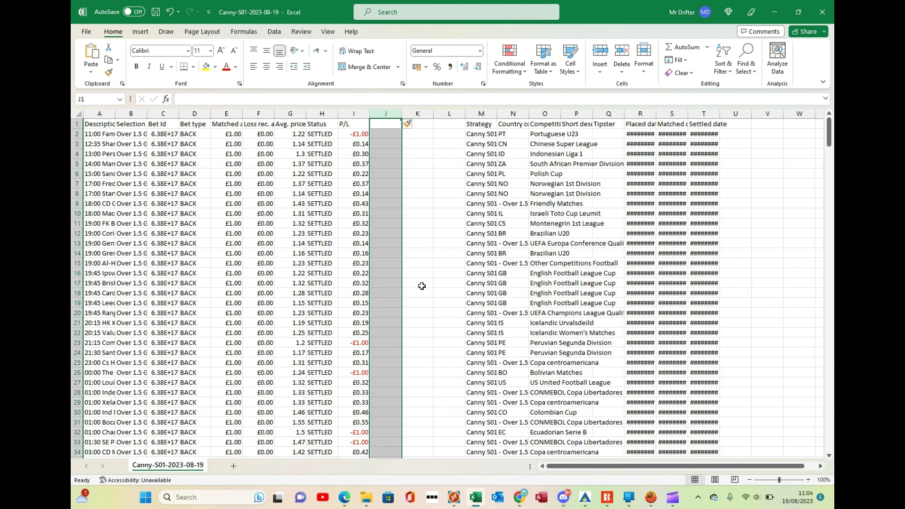
left_click(383, 126)
type("Resutlk")
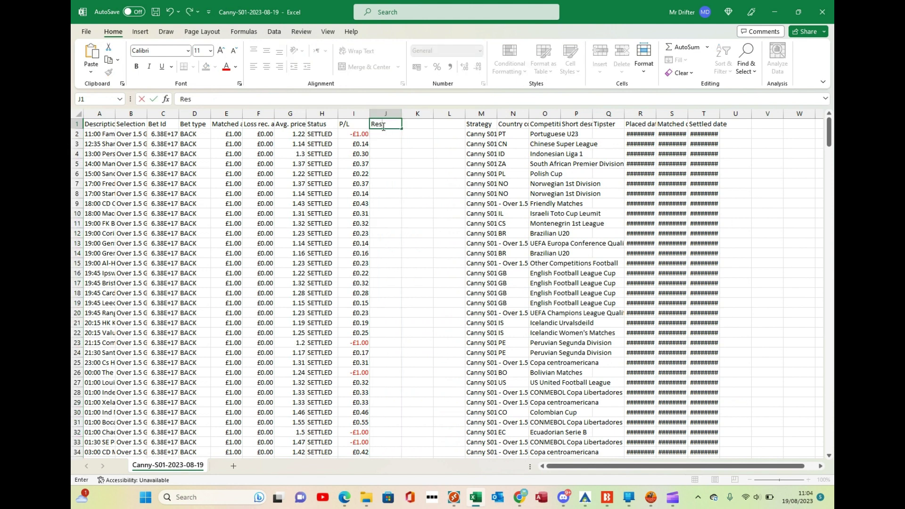
key("BackSpace")
key("BackSpace")
key("BackSpace")
type("lt")
key("Tab")
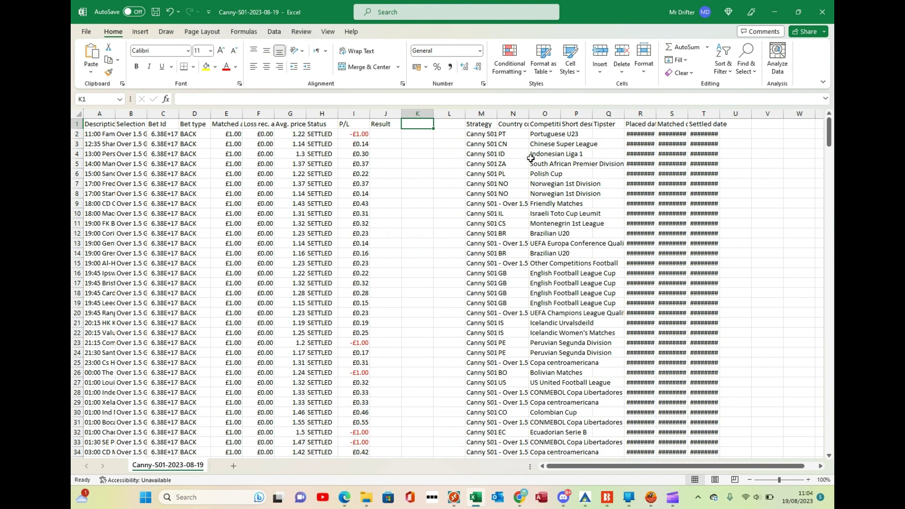
type("W")
key("Tab")
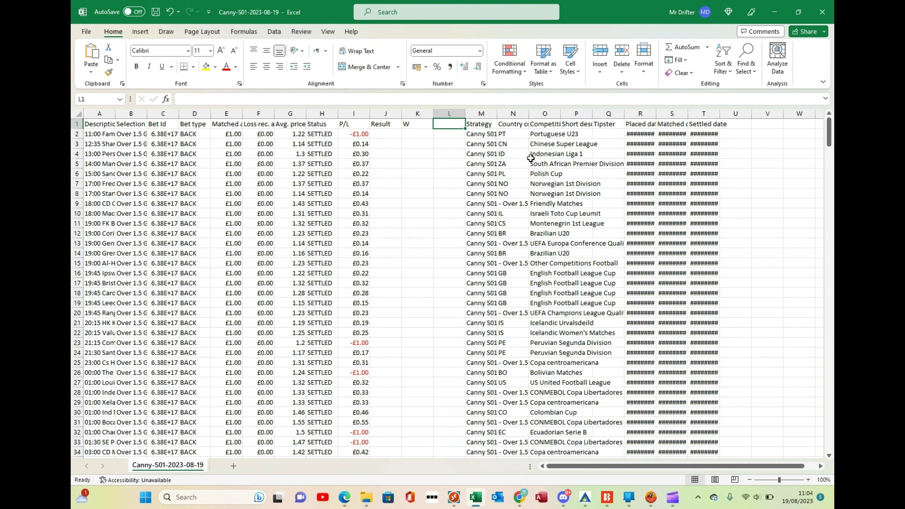
type("L")
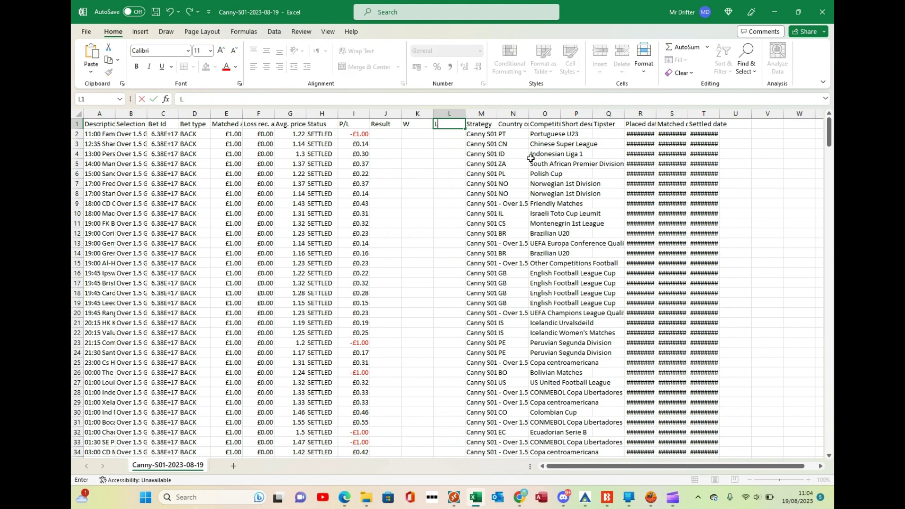
key("Return")
Enter the formula =IF(I2<0,"L","W") in J2 and fill it down the Result column for all bets.
key("Left")
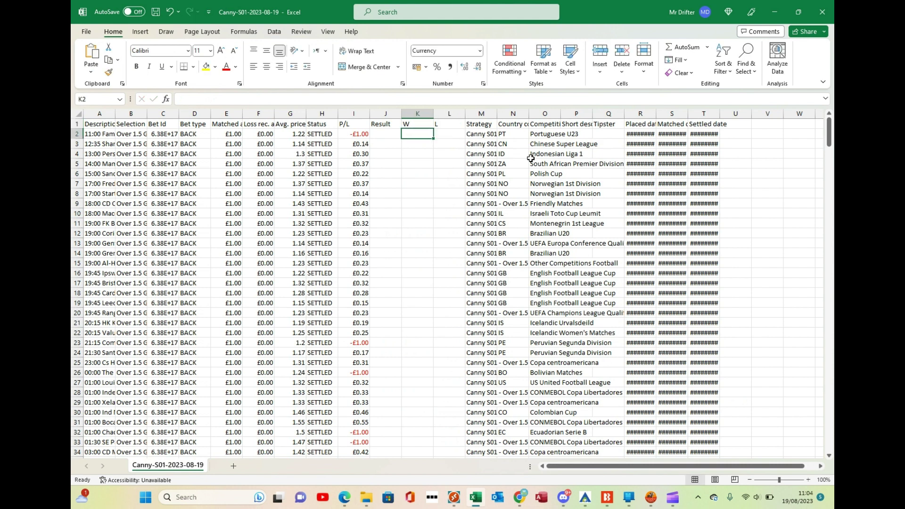
key("Right")
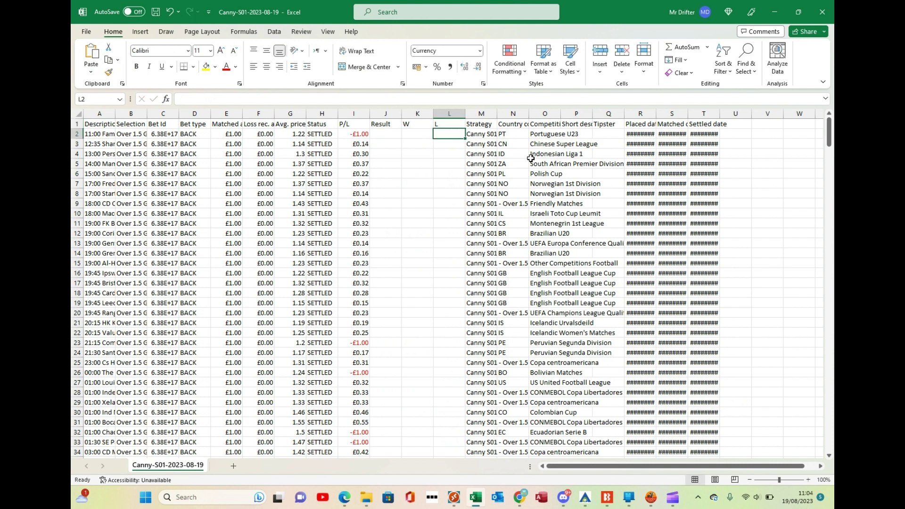
key("Left")
key("Left")
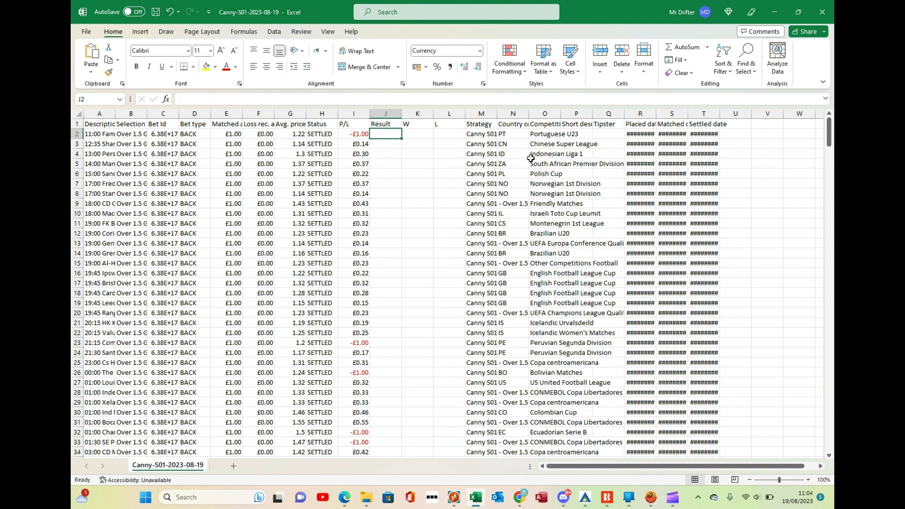
type("=")
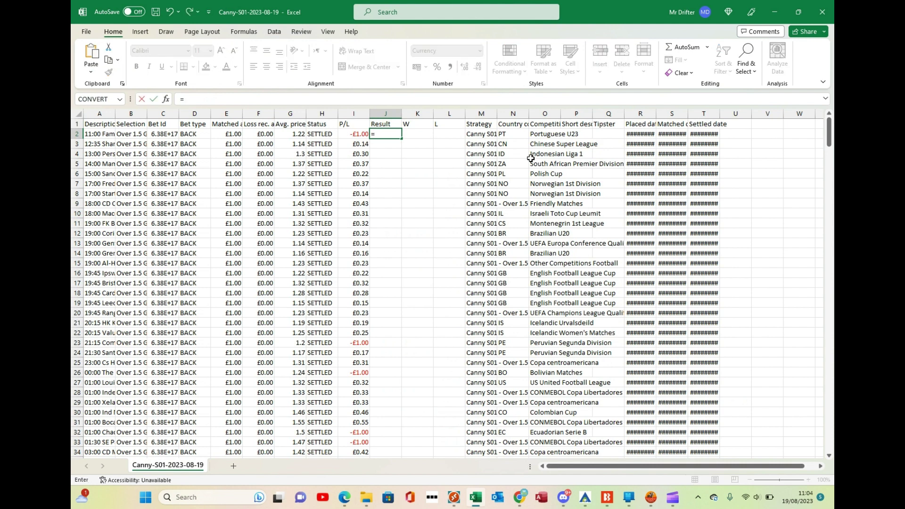
type("IF(")
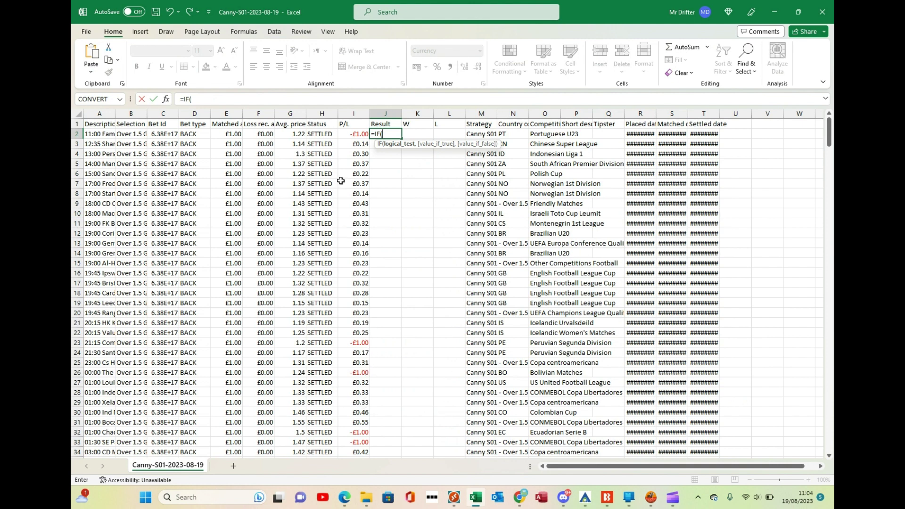
left_click(357, 136)
type("<")
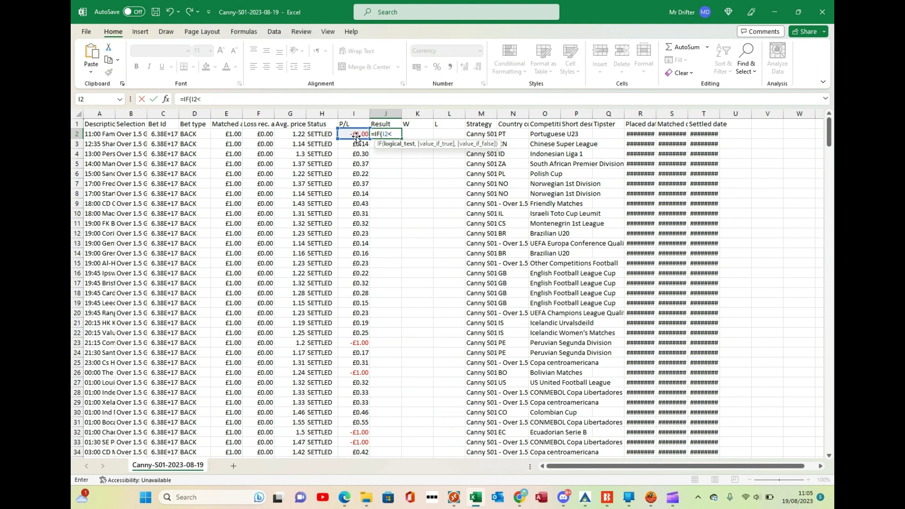
type("0,")
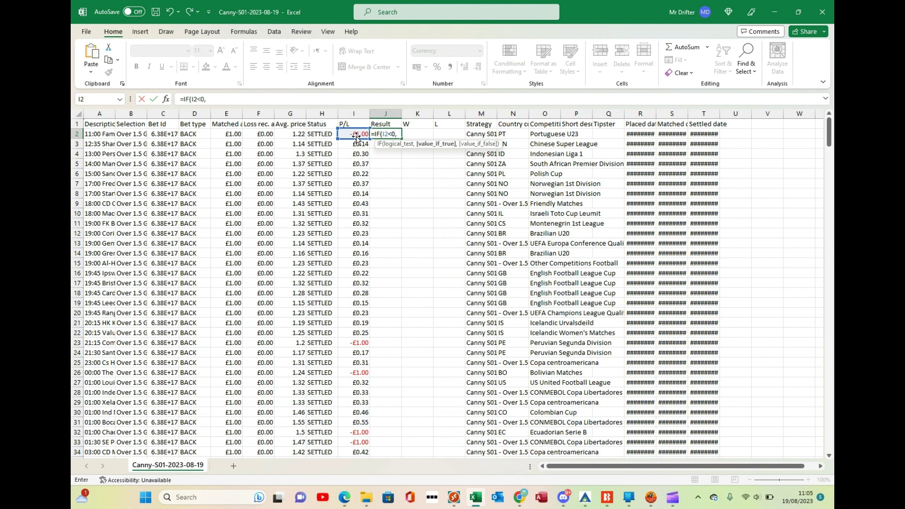
type("\"L\",\"W")
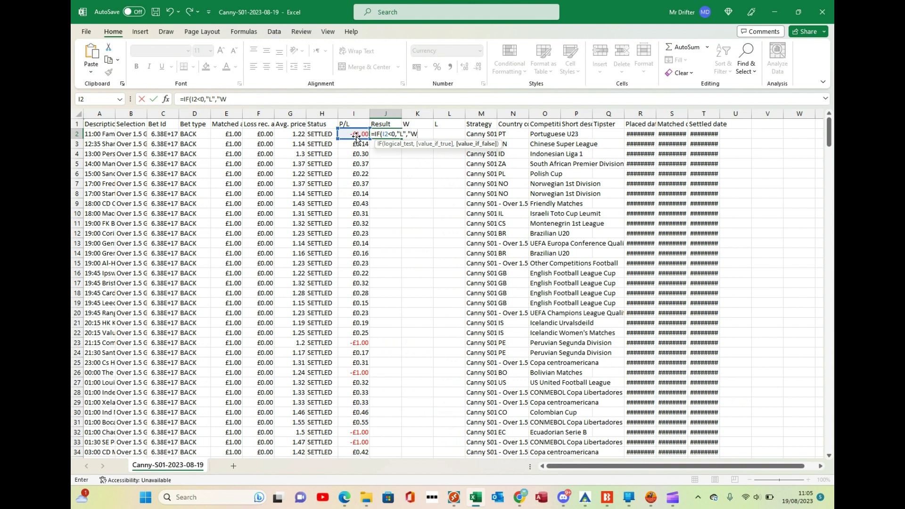
type("\")")
key("Return")
key("Up")
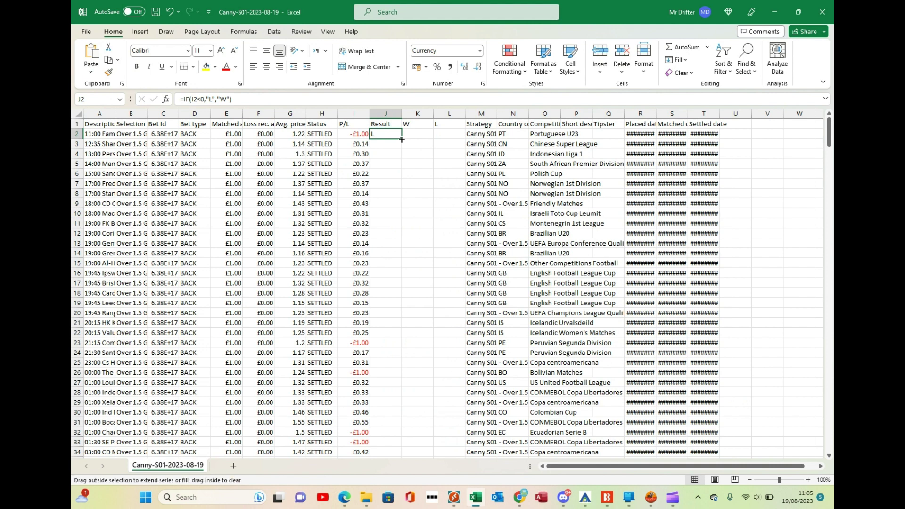
double_click(401, 139)
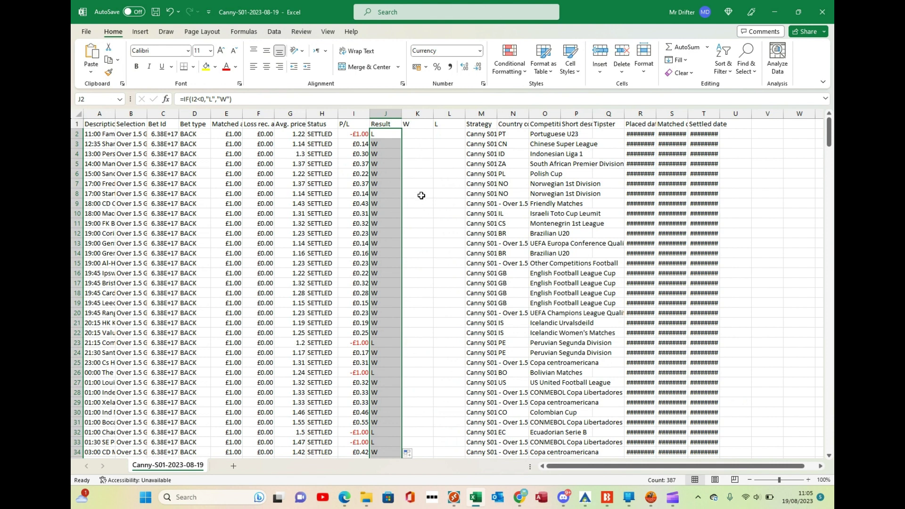
Enter the formula =IF(J2="W",1,0) in K2 and fill it down the W column for all bets.
right_click(410, 137)
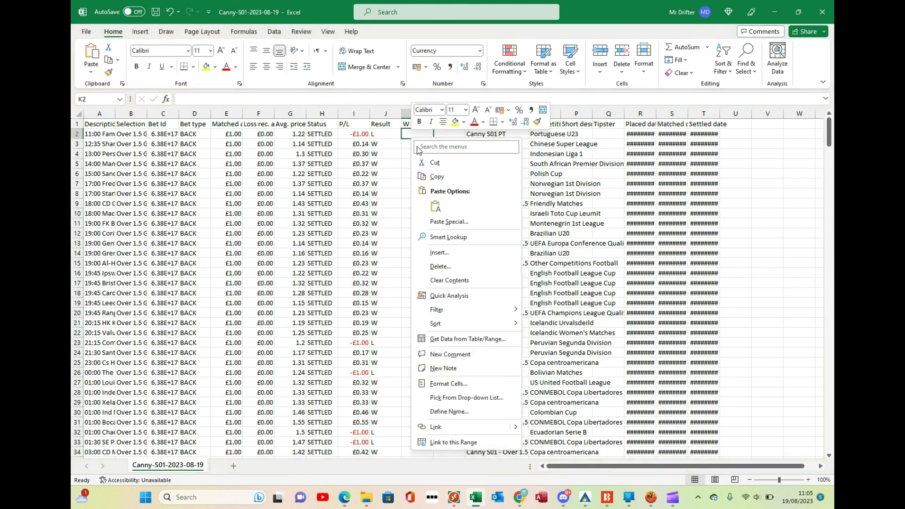
left_click(407, 135)
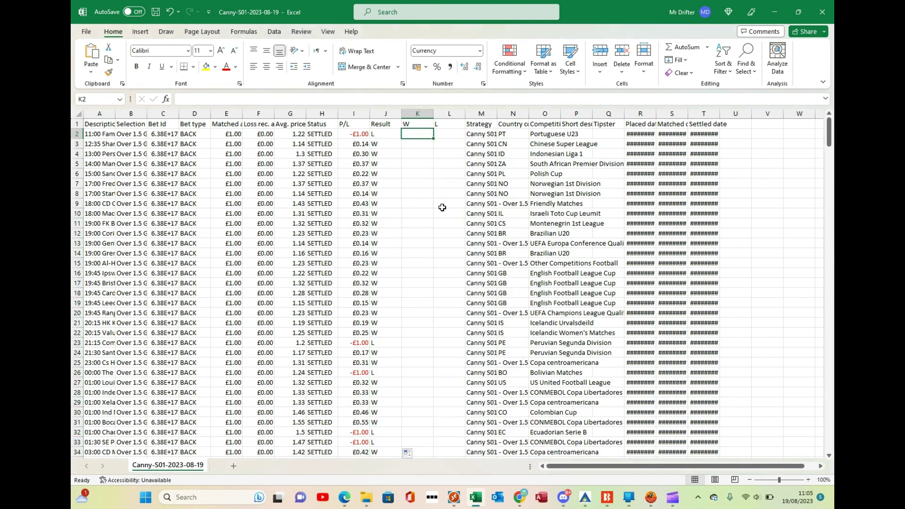
type("=IF(")
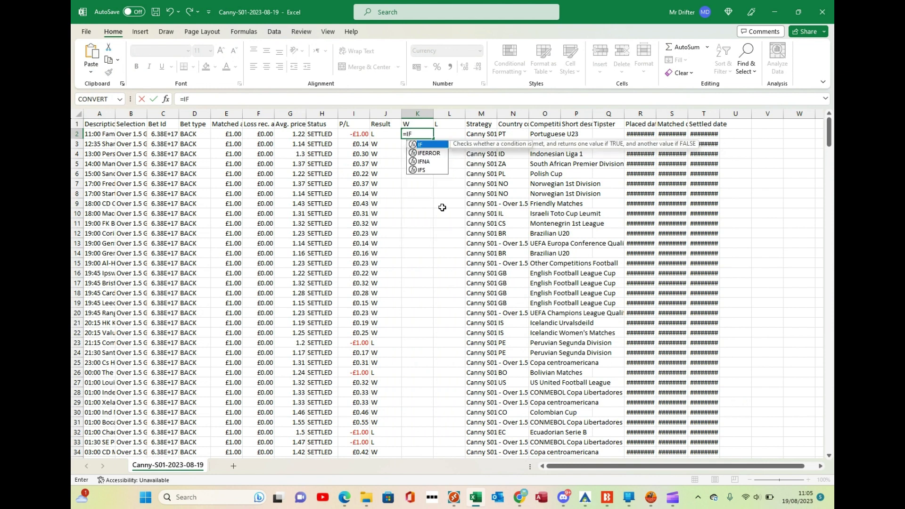
left_click(378, 135)
type("=")
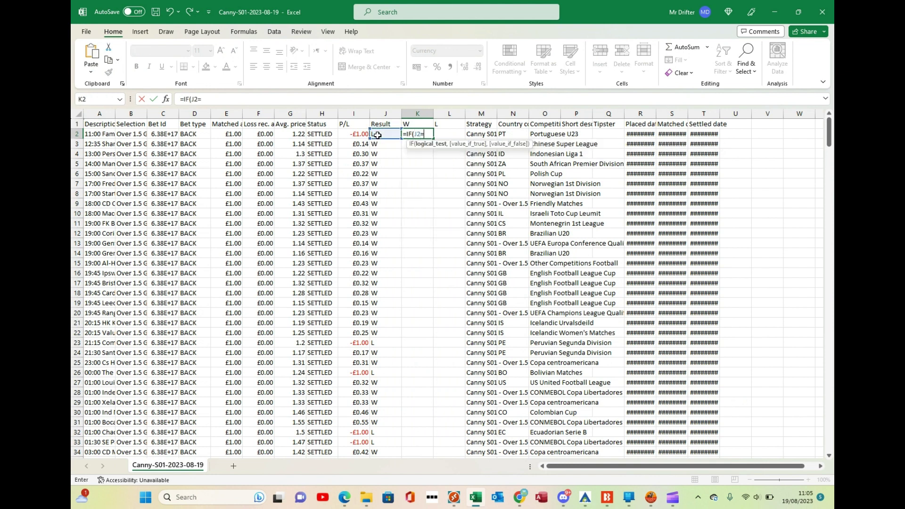
type("\"W\",1,0")
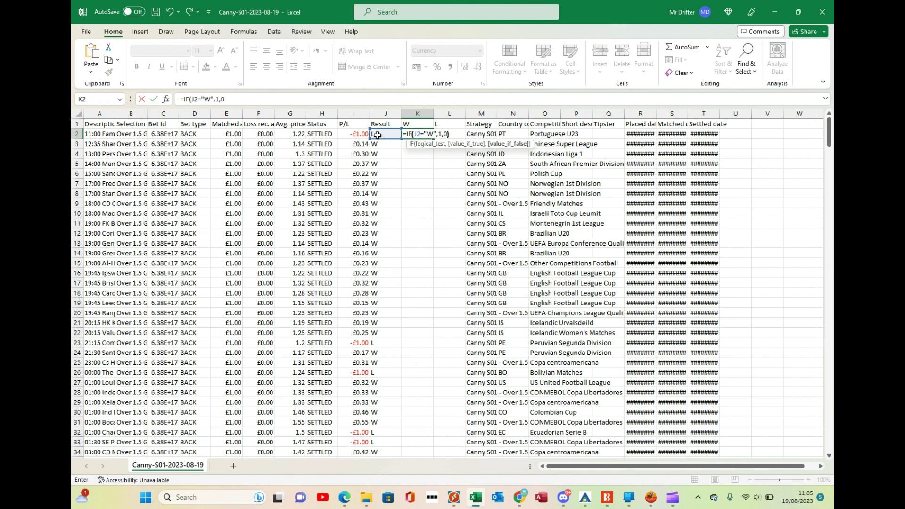
key("Return")
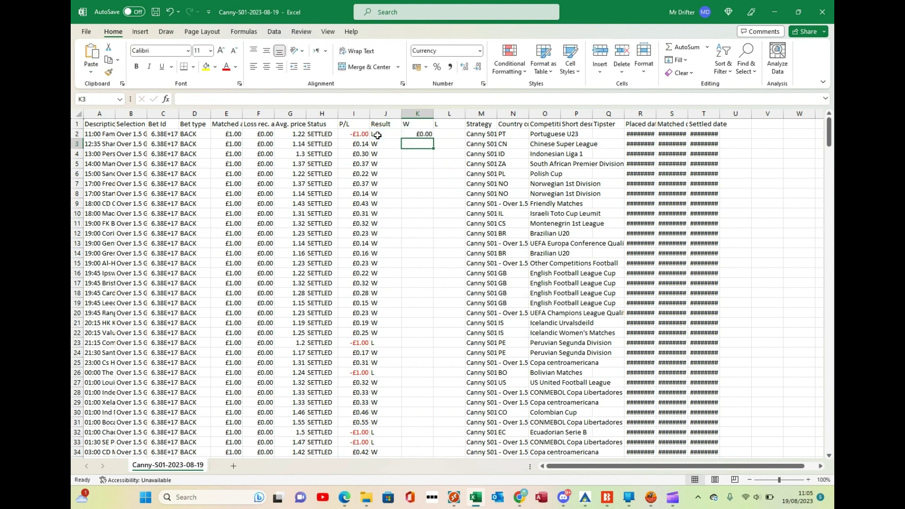
right_click(418, 137)
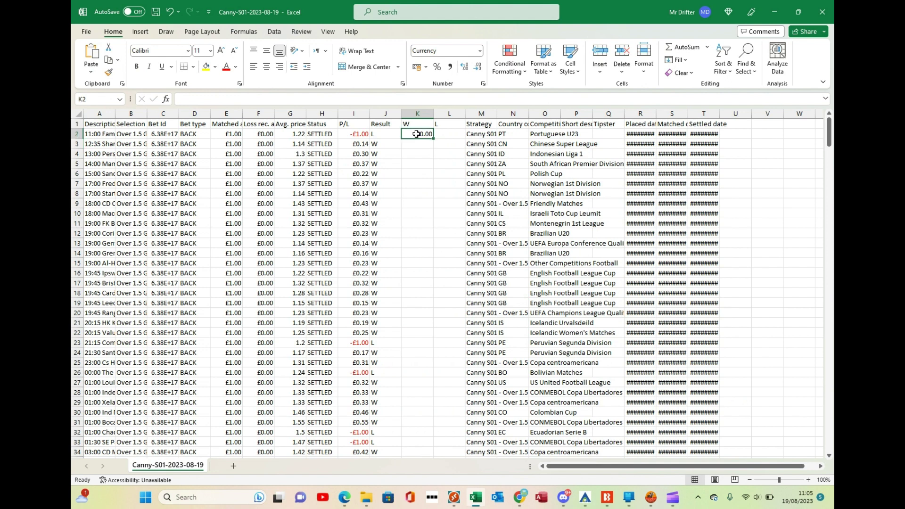
right_click(404, 143)
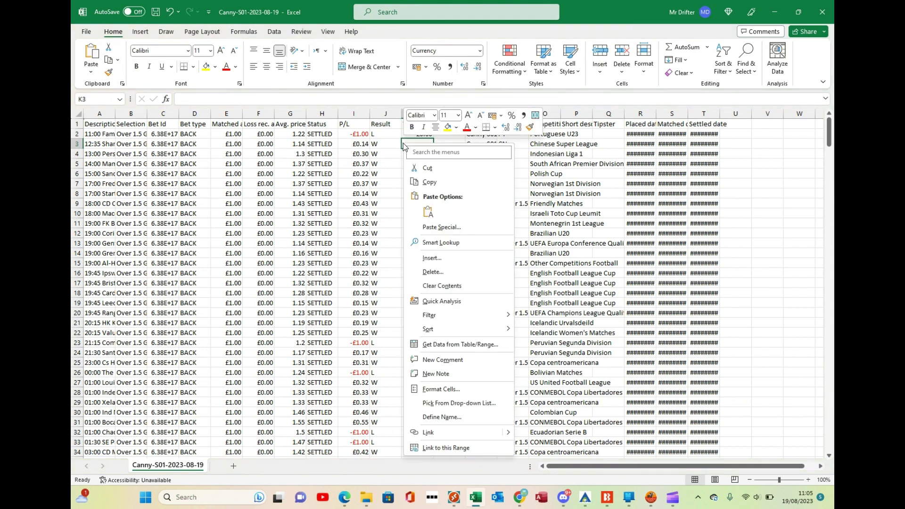
key("Escape")
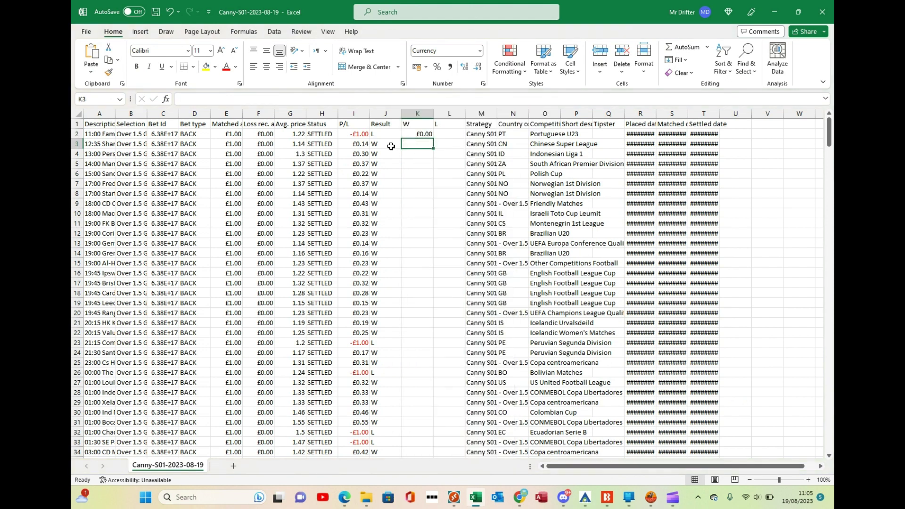
left_click(424, 134)
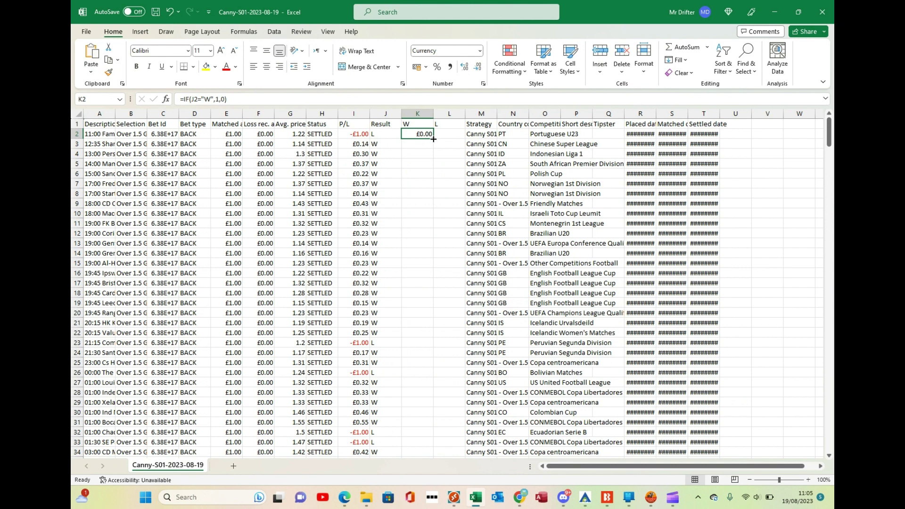
double_click(434, 139)
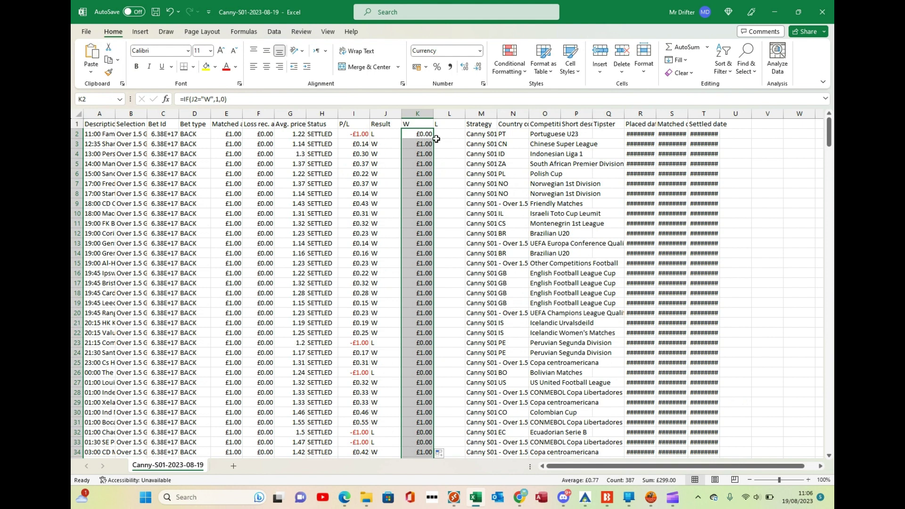
Enter the formula =IF(J2="L",1,0) in L2 and fill it down the L column for all bets.
left_click(447, 136)
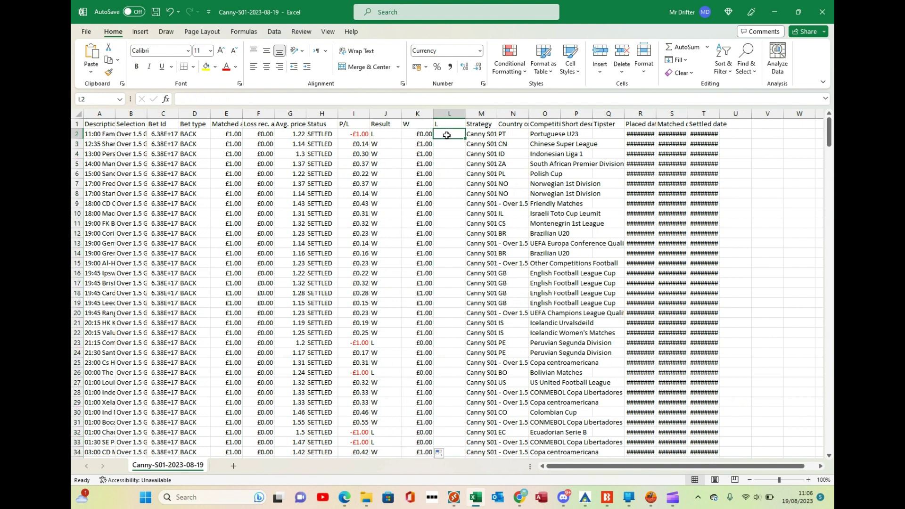
type("=")
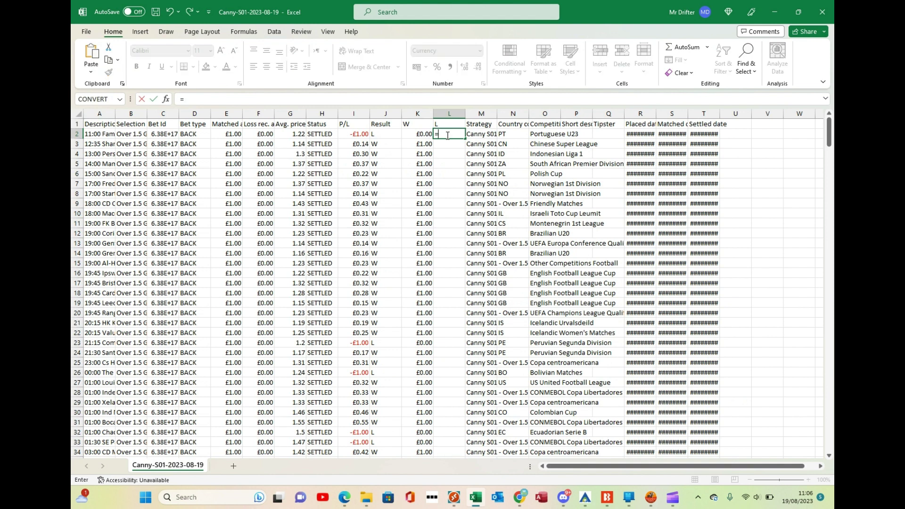
type("IF(")
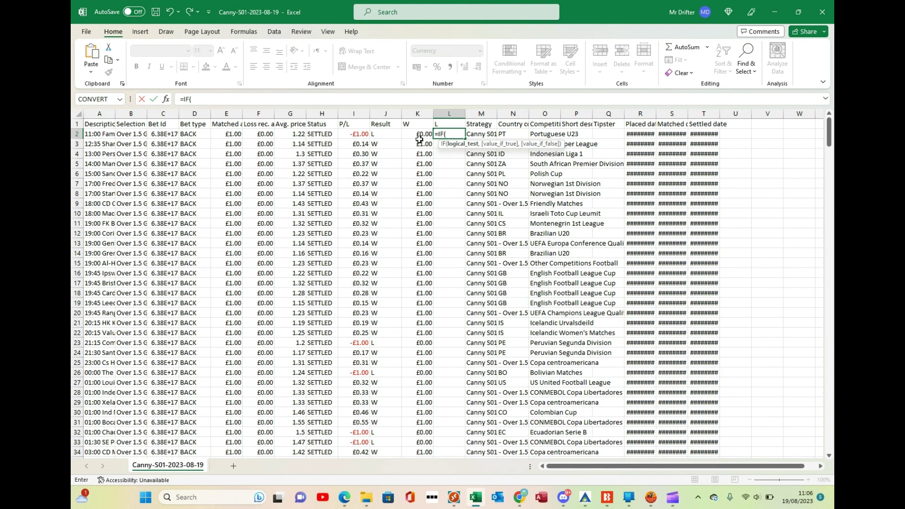
left_click(390, 137)
type("=")
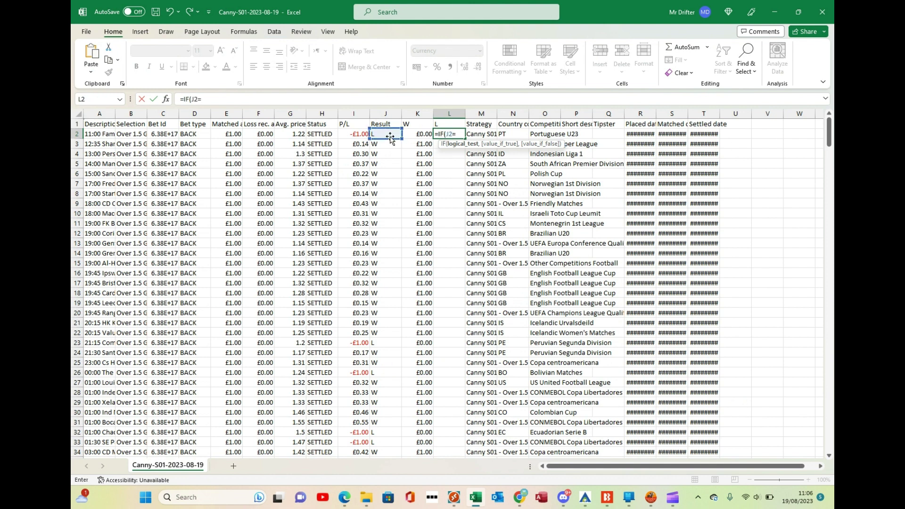
type("\"L\",1,0")
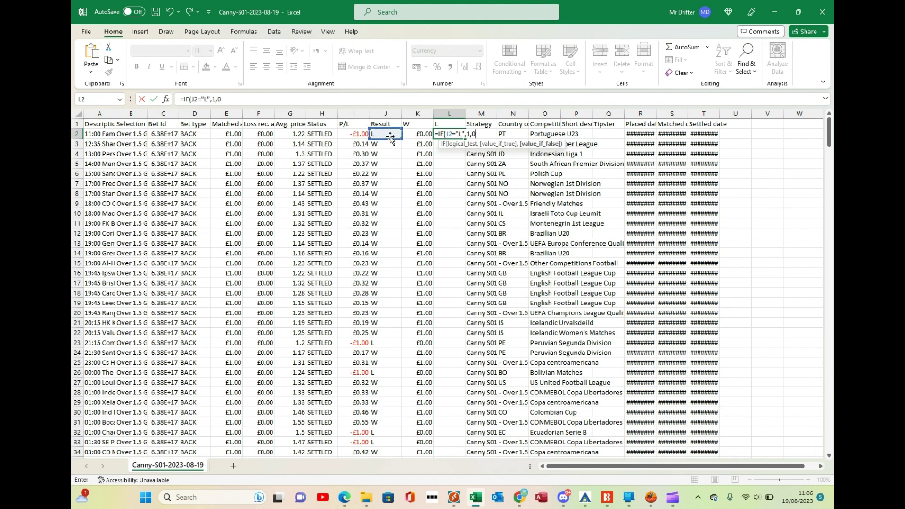
key("Return")
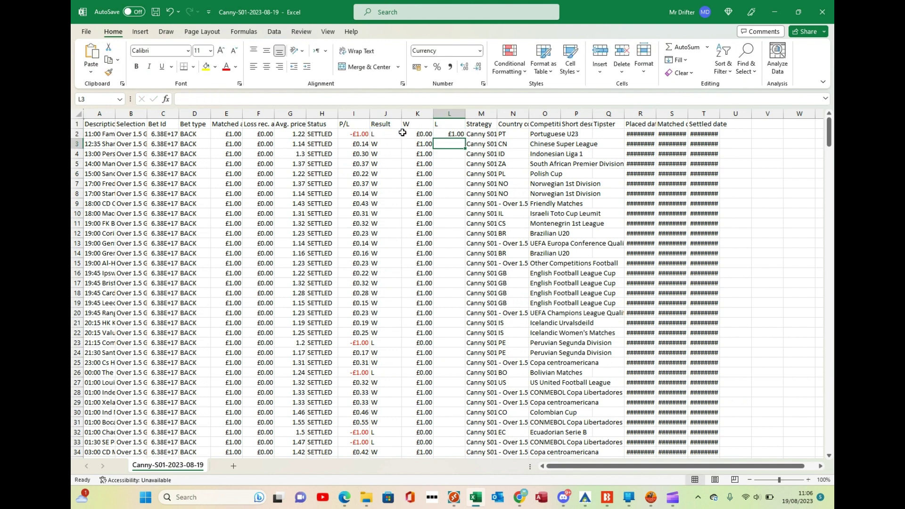
left_click(446, 135)
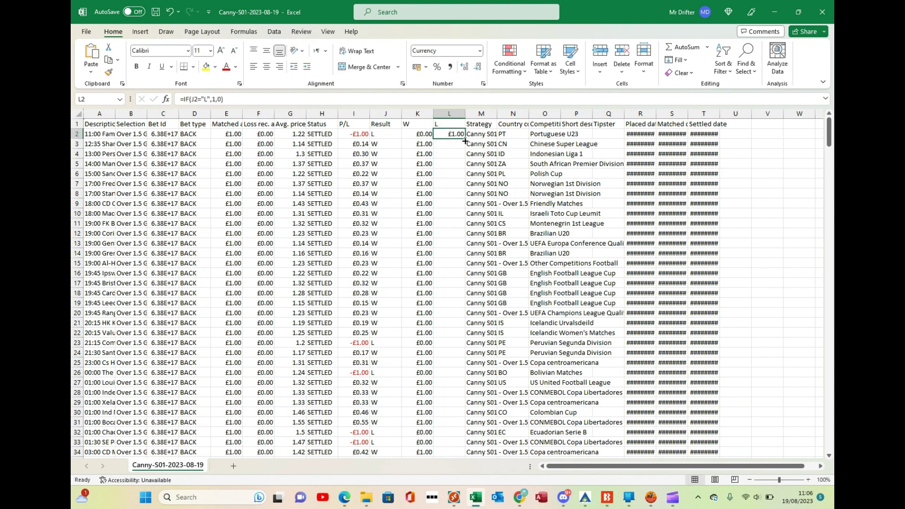
double_click(465, 138)
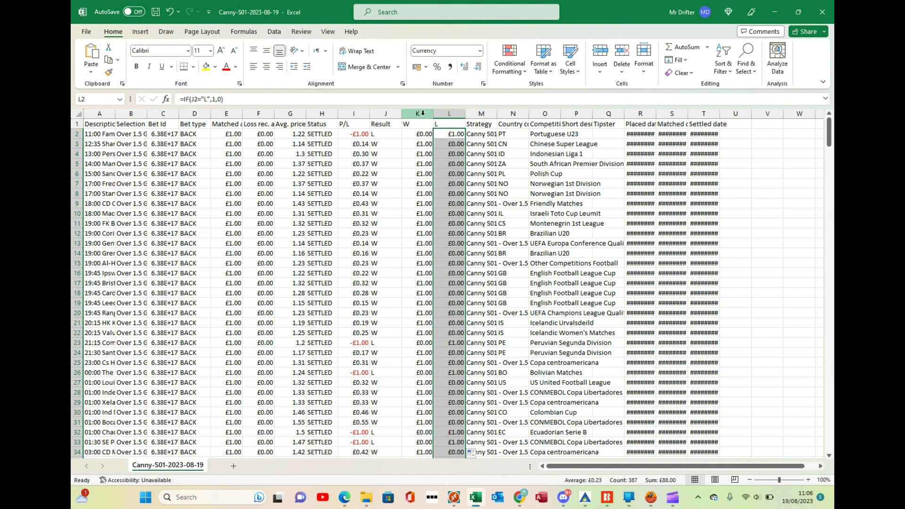
Format the W and L columns as plain numbers with no decimal places.
left_click_drag(423, 113, 450, 114)
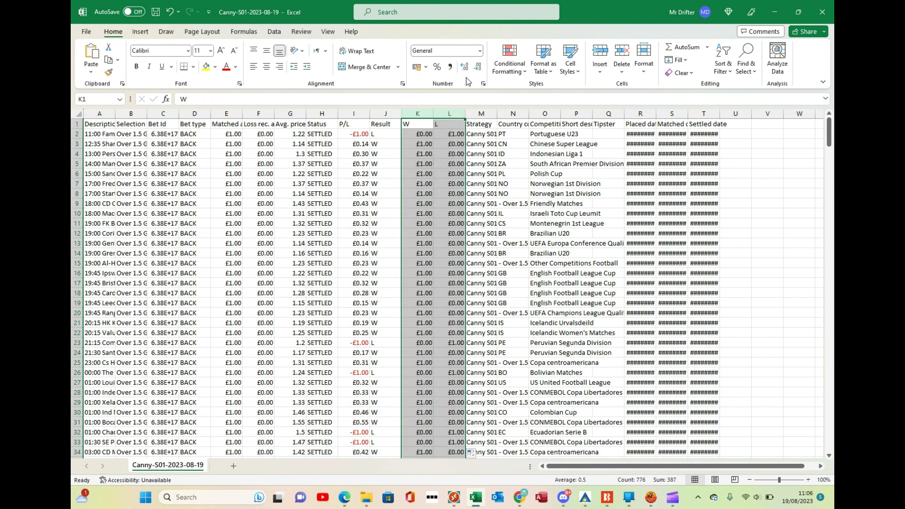
left_click(481, 52)
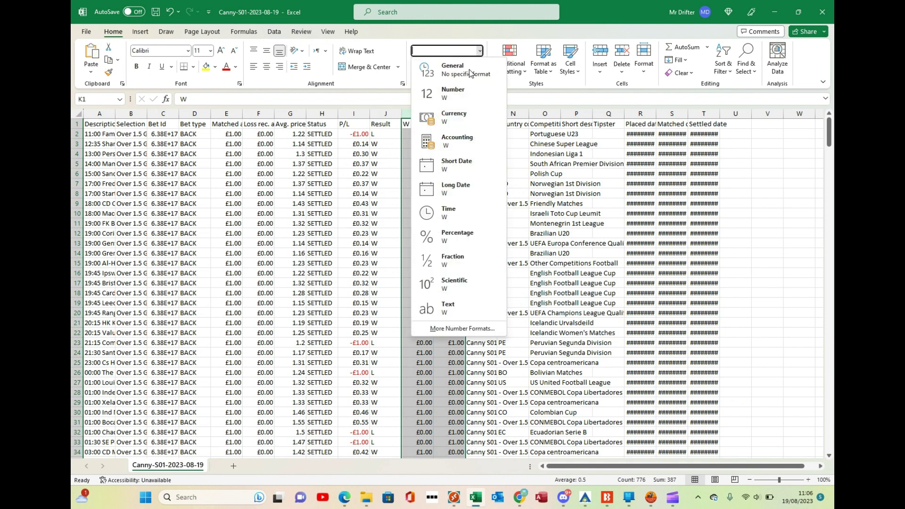
left_click(467, 91)
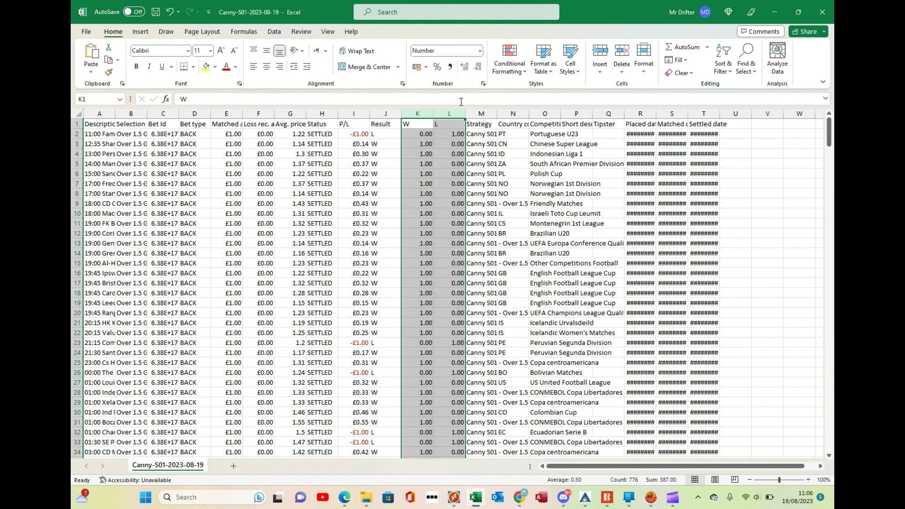
left_click(478, 70)
left_click(477, 70)
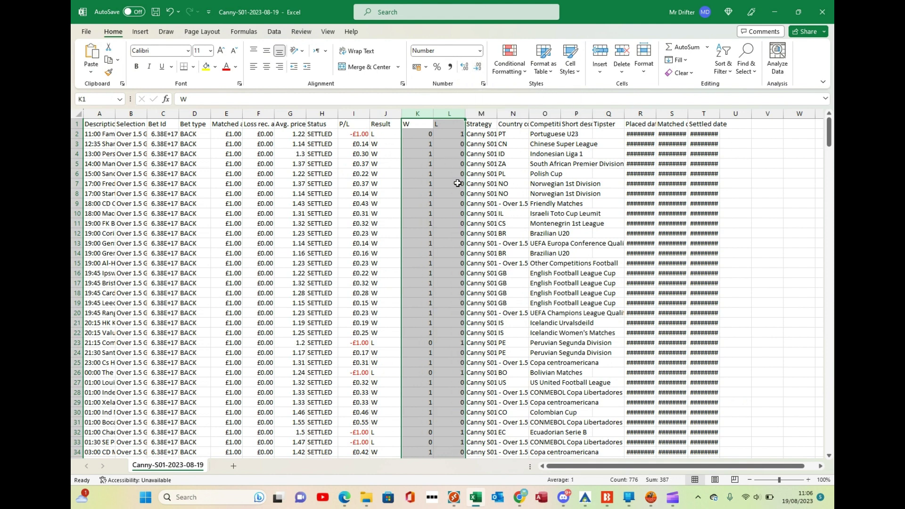
left_click(457, 242)
key("Left")
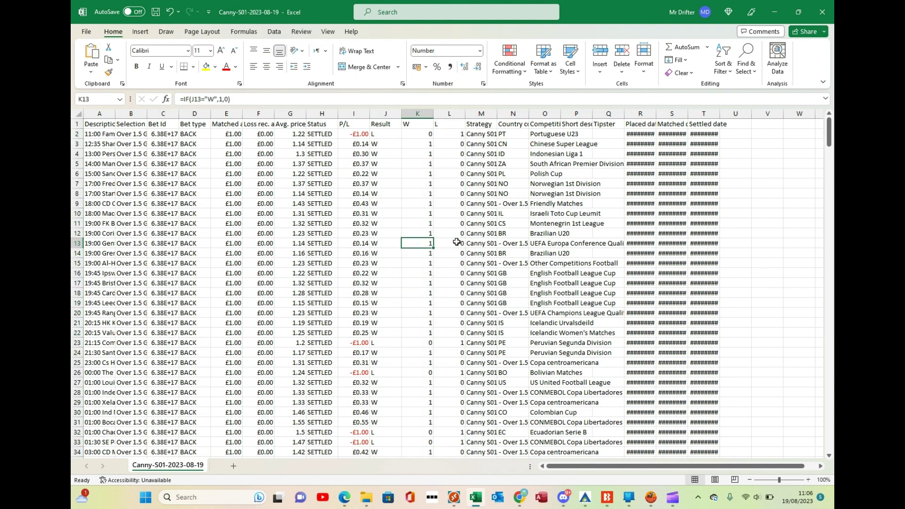
key("Up")
key("Up")
key("Up")
key("Up")
key("Up")
key("Up")
key("Up")
key("Up")
key("Up")
key("Up")
key("Up")
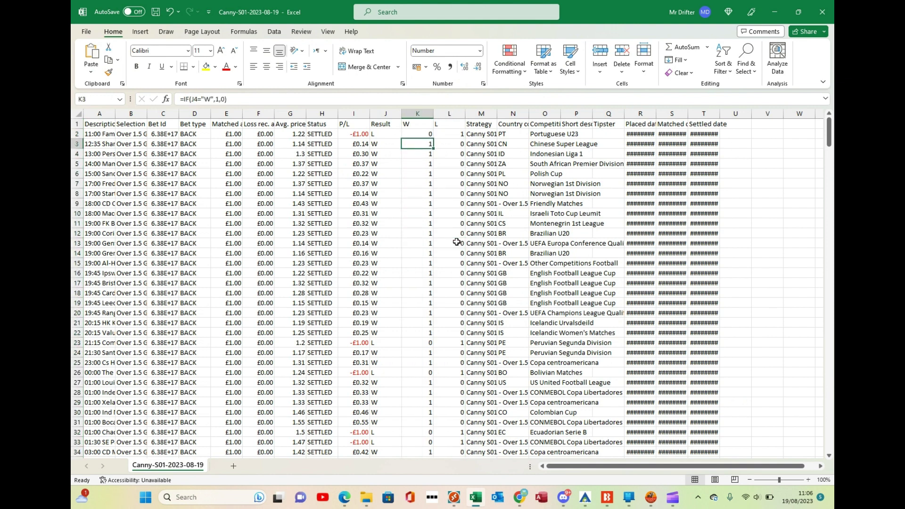
key("Left")
key("Left")
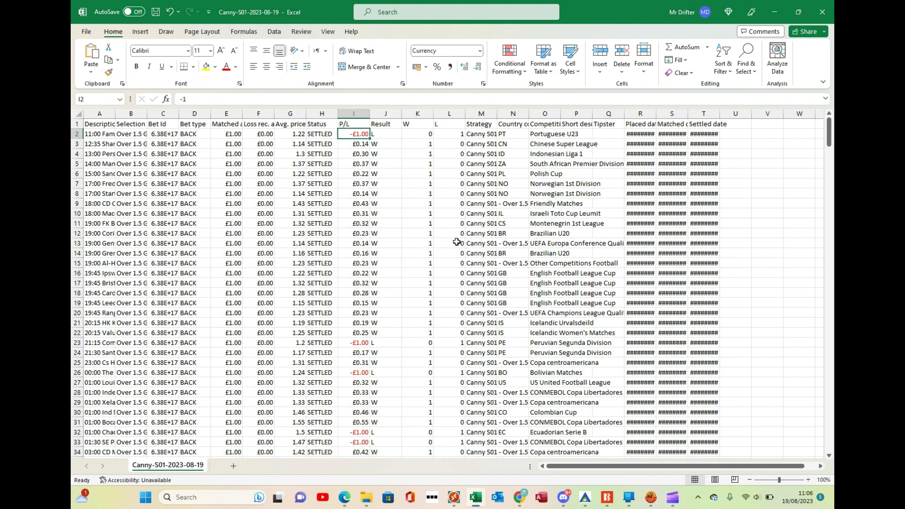
key("Right")
key("Right")
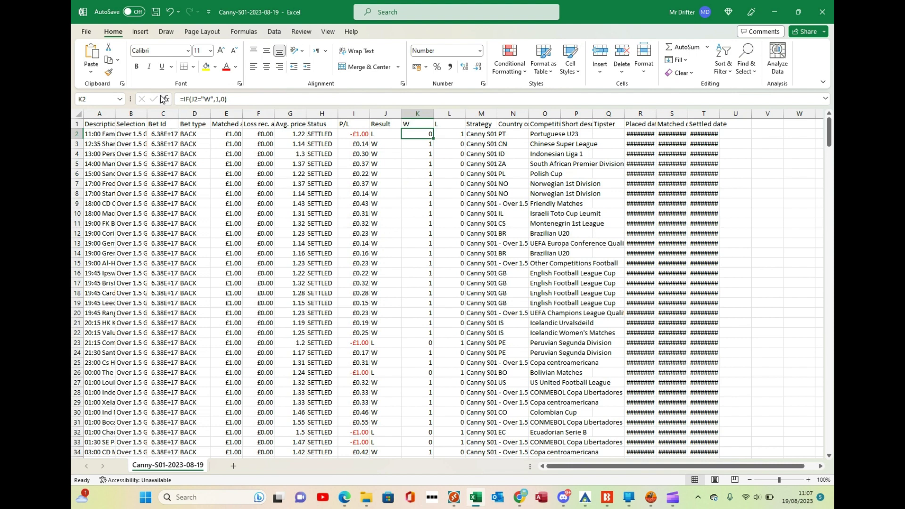
Create a PivotTable from the whole bets range $A$1:$T$388 on a new worksheet.
left_click(140, 32)
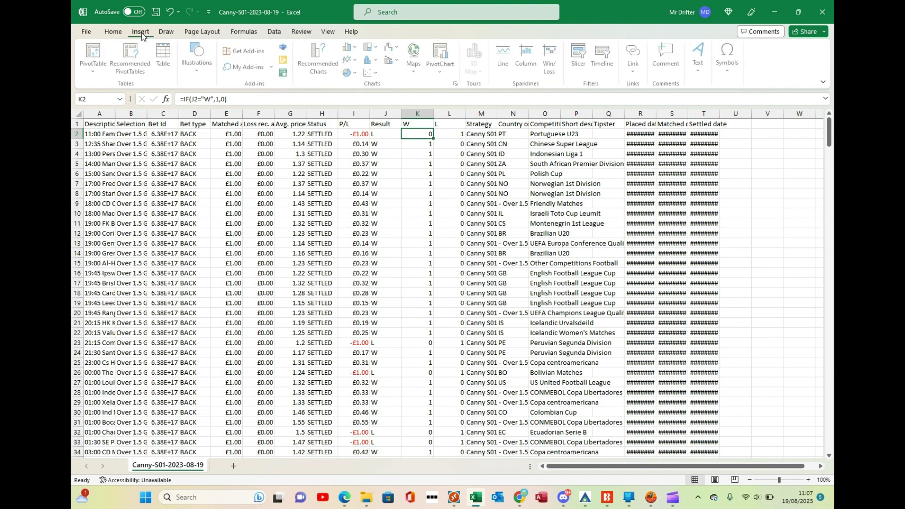
left_click(100, 60)
left_click(118, 97)
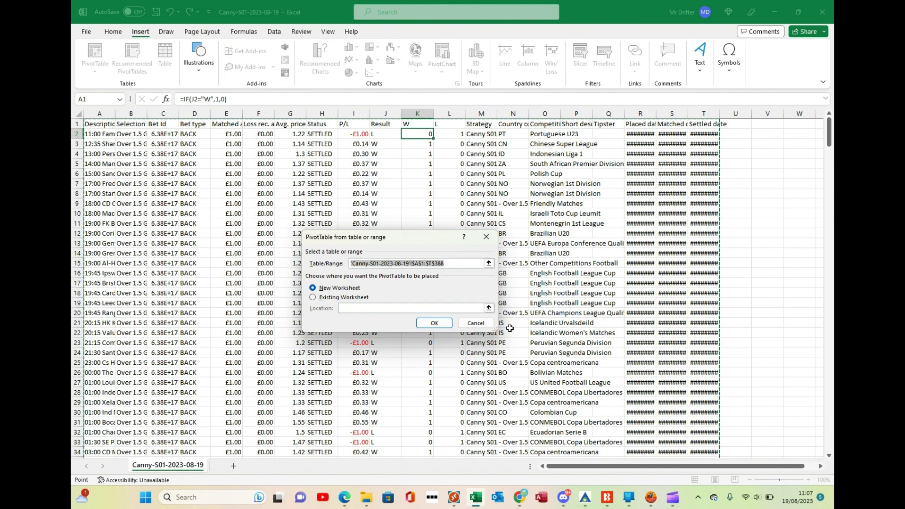
left_click(442, 322)
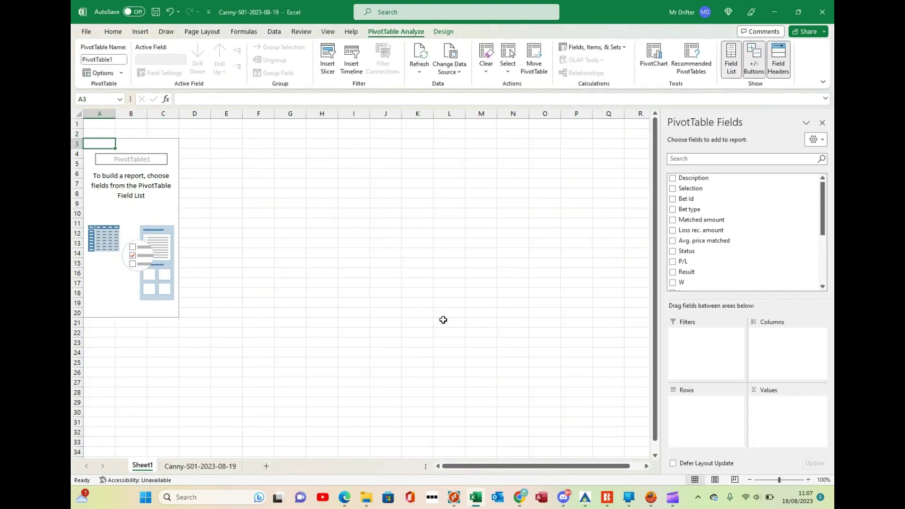
Rename the new PivotTable worksheet as Country.
left_click(190, 467)
left_click(139, 469)
double_click(139, 470)
type("AA")
key("Return")
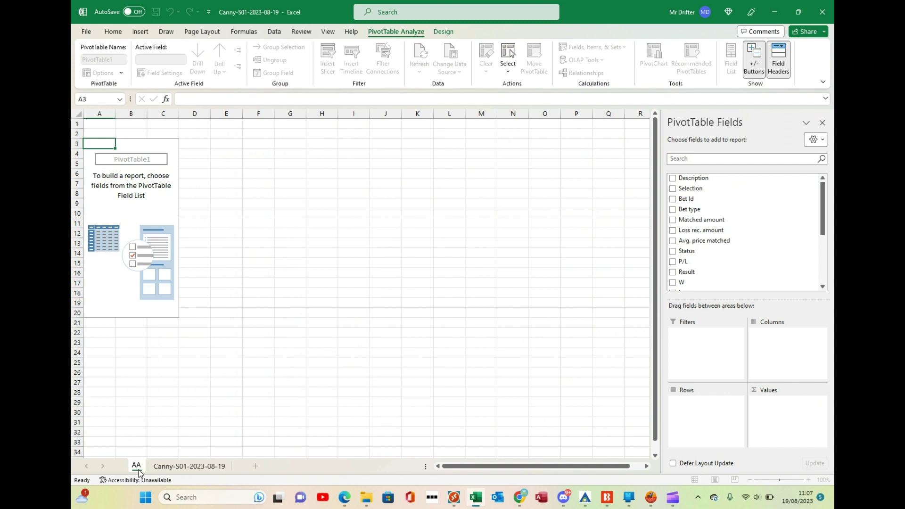
key("BackSpace")
key("BackSpace")
type("c")
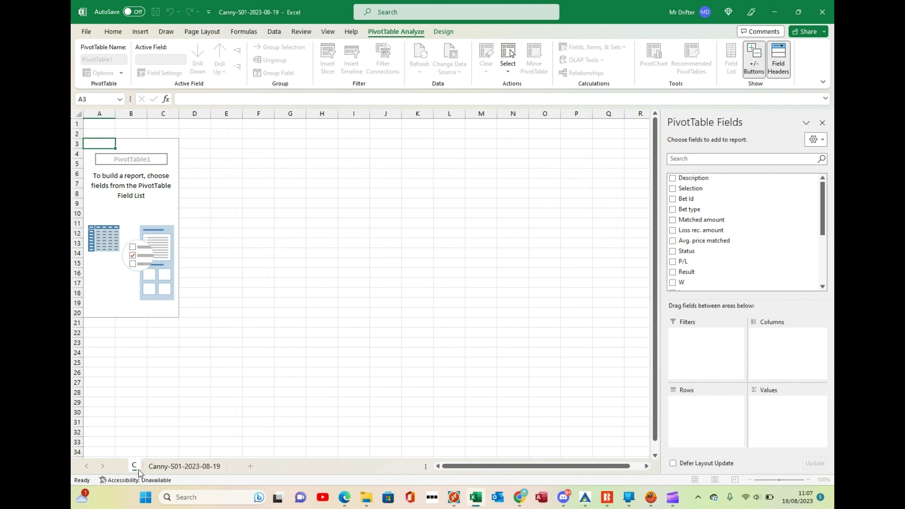
type("ountry")
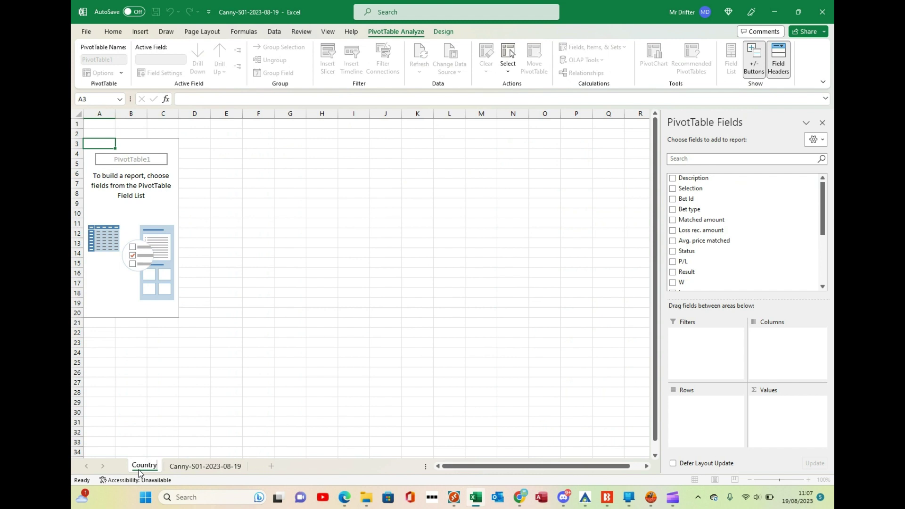
key("Return")
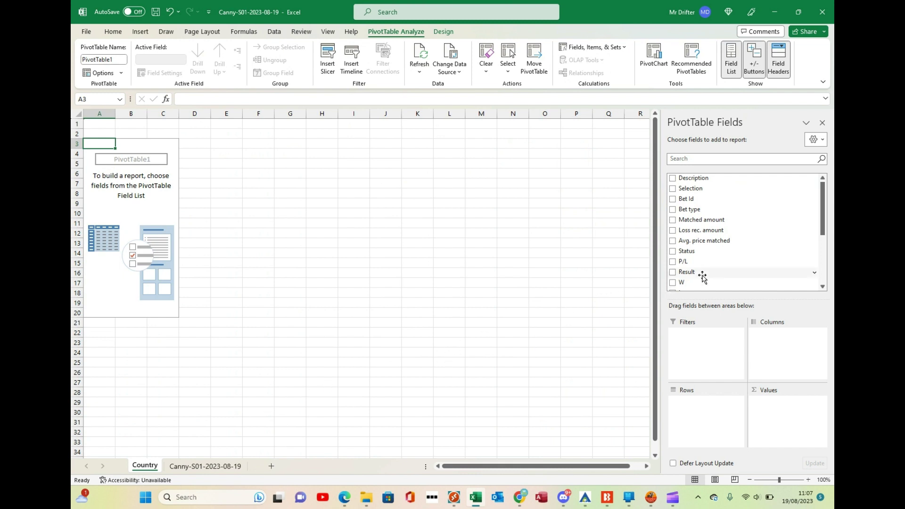
Add the Country code field to the rows of the PivotTable.
left_click(823, 268)
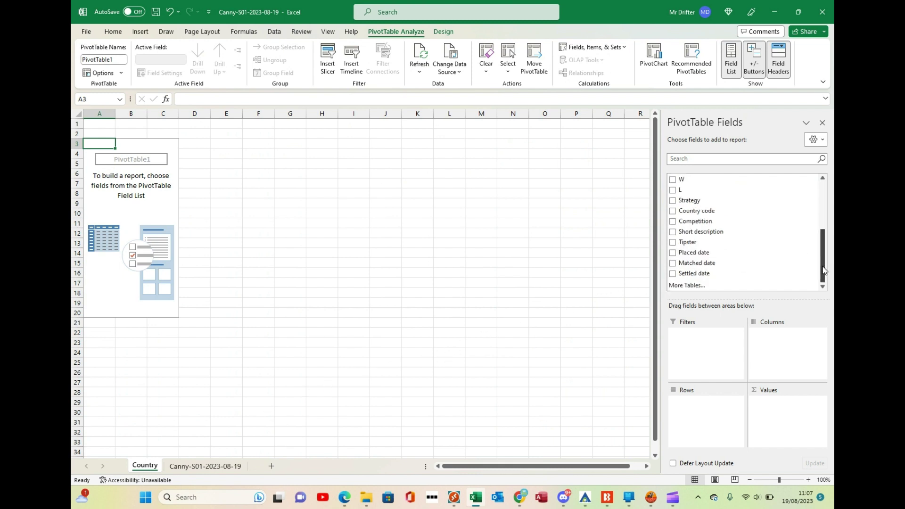
left_click(823, 178)
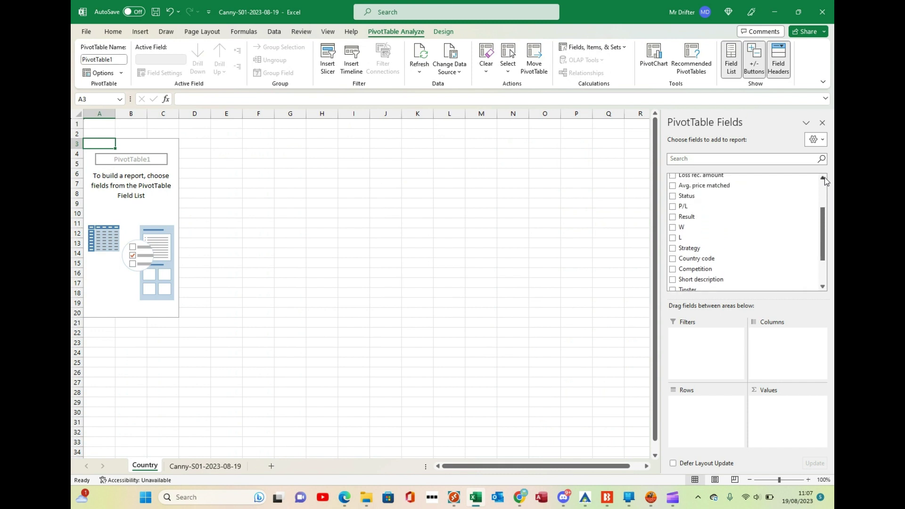
left_click(823, 178)
left_click(823, 178)
left_click(823, 178)
left_click(823, 177)
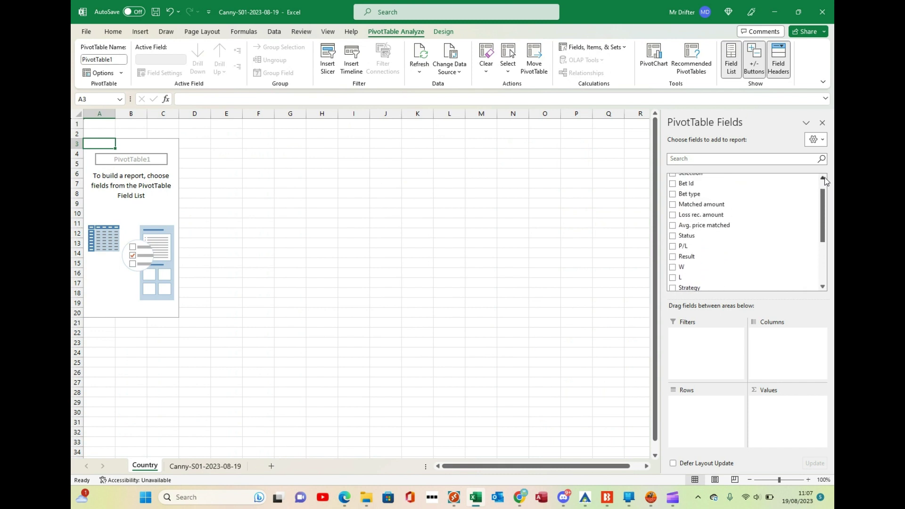
left_click(823, 178)
left_click(824, 178)
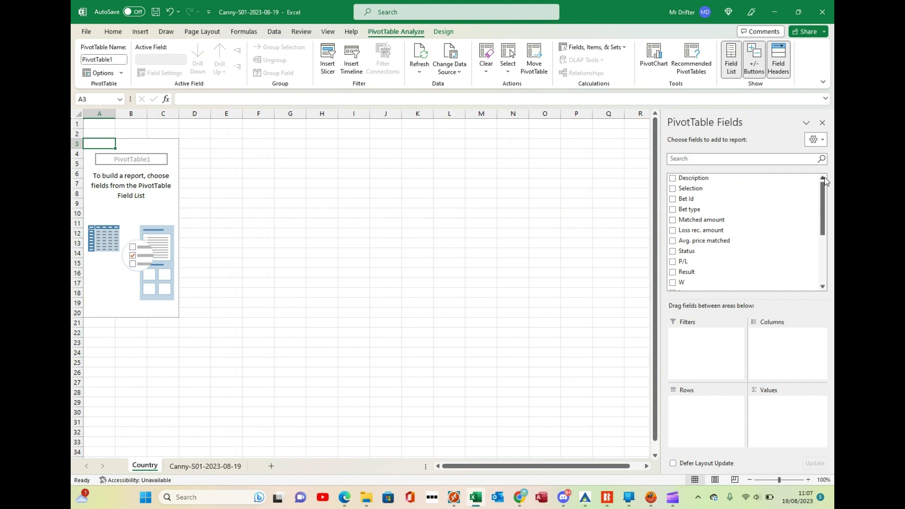
left_click(823, 287)
left_click(823, 286)
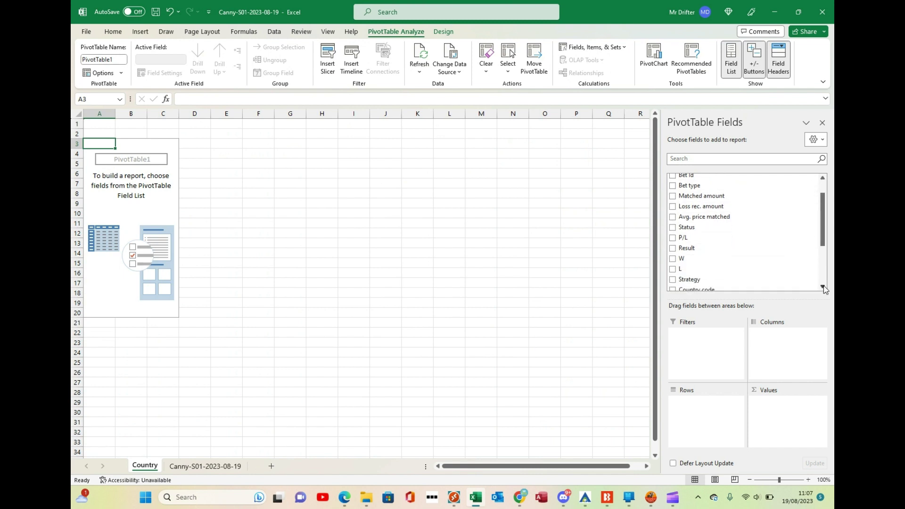
left_click(823, 287)
left_click(823, 286)
left_click(824, 287)
left_click(823, 287)
left_click(823, 287)
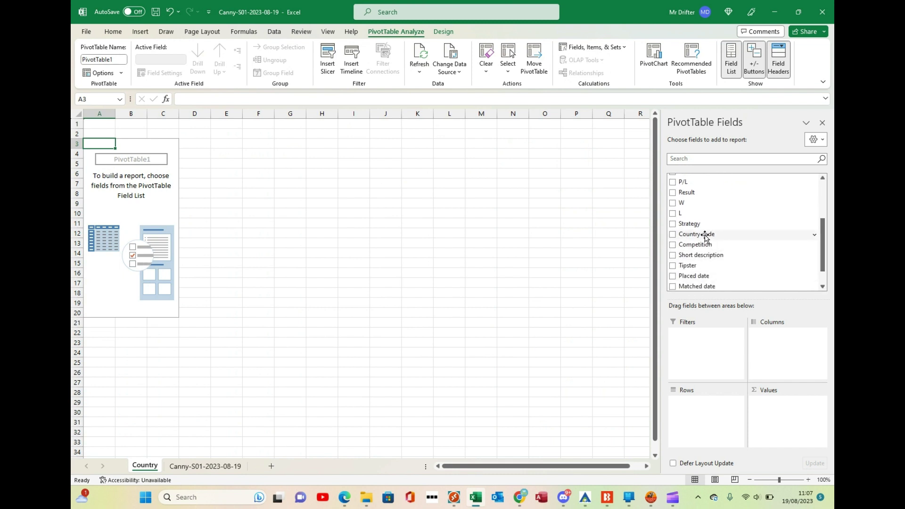
left_click_drag(706, 236, 718, 411)
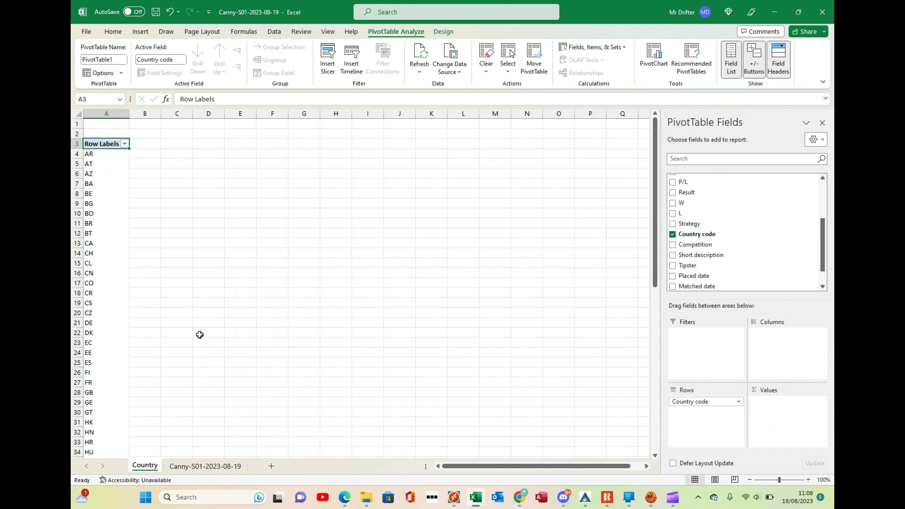
Check the full list of country codes and add the Competition field to the rows beneath Country code.
scroll(216, 335, "down", 3)
scroll(216, 335, "down", 2)
scroll(216, 336, "right", 1)
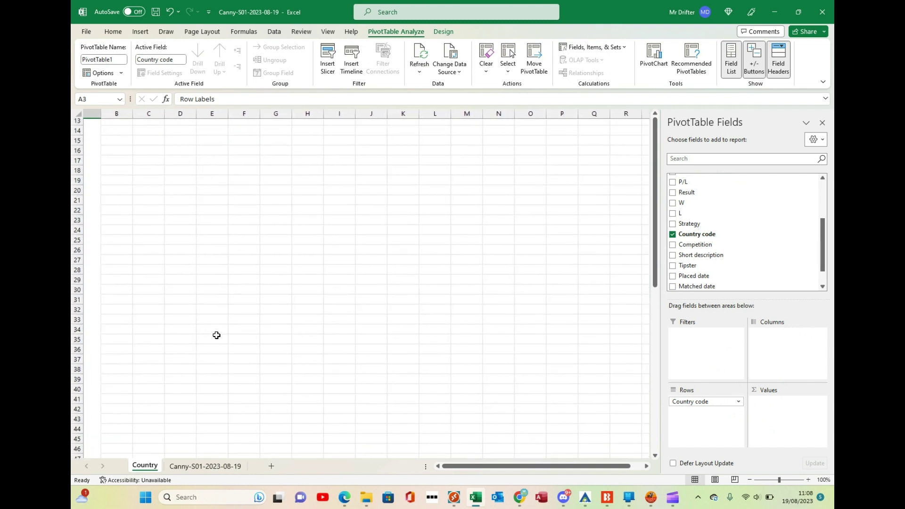
left_click(438, 467)
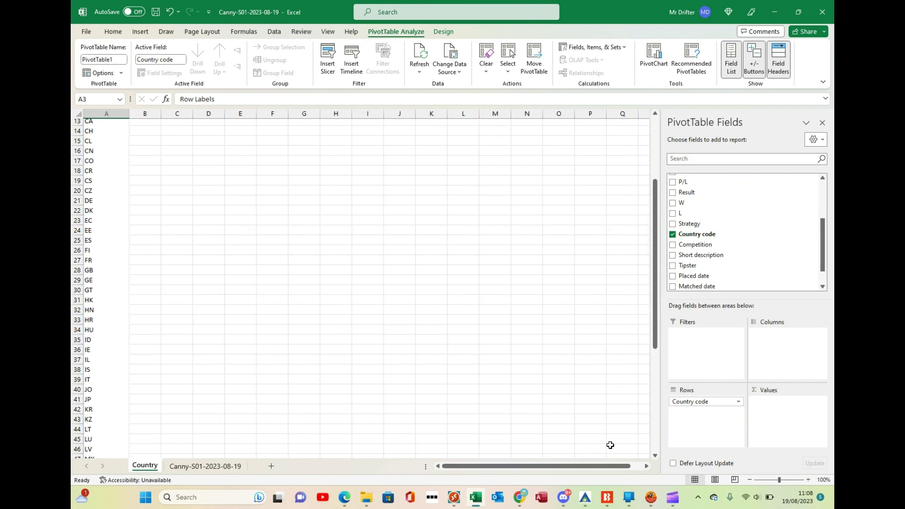
left_click_drag(655, 456, 655, 457)
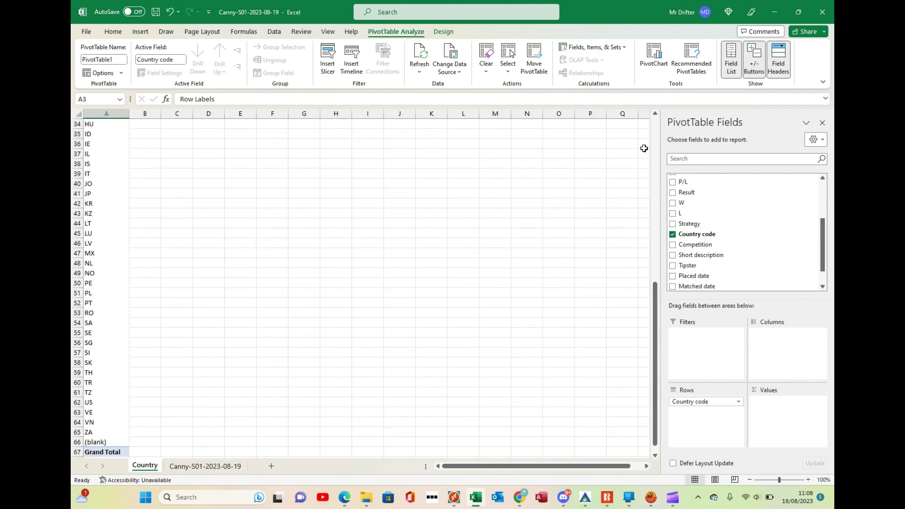
left_click(654, 132)
scroll(655, 132, "up", 1)
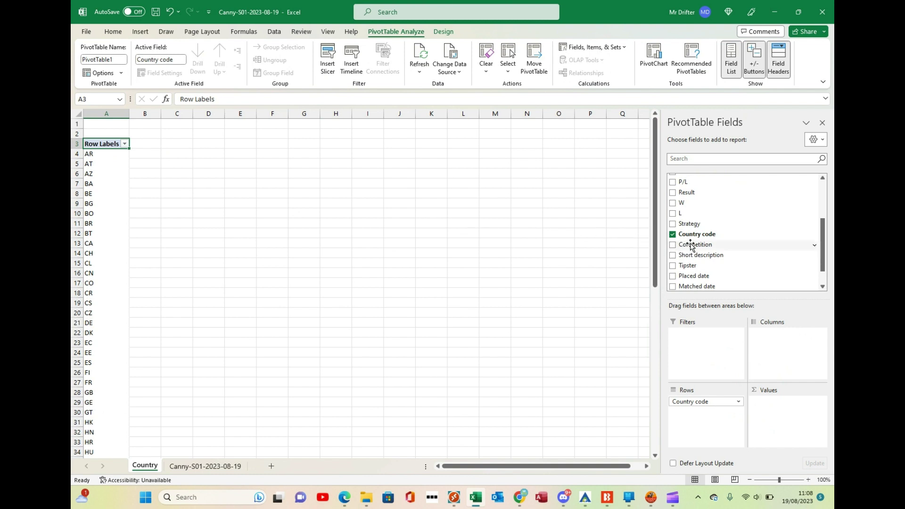
left_click_drag(690, 244, 703, 426)
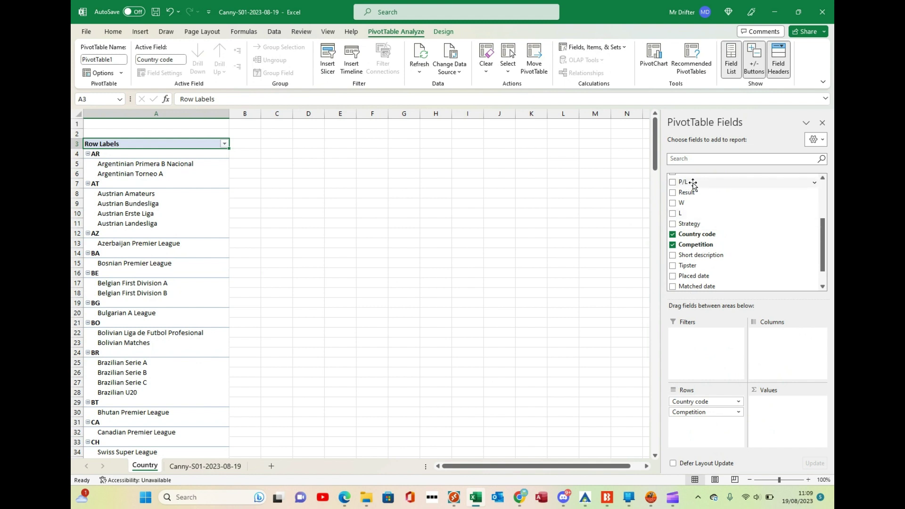
Add the P/L field to the PivotTable values as a sum and look through the figures per competition.
left_click_drag(694, 184, 777, 404)
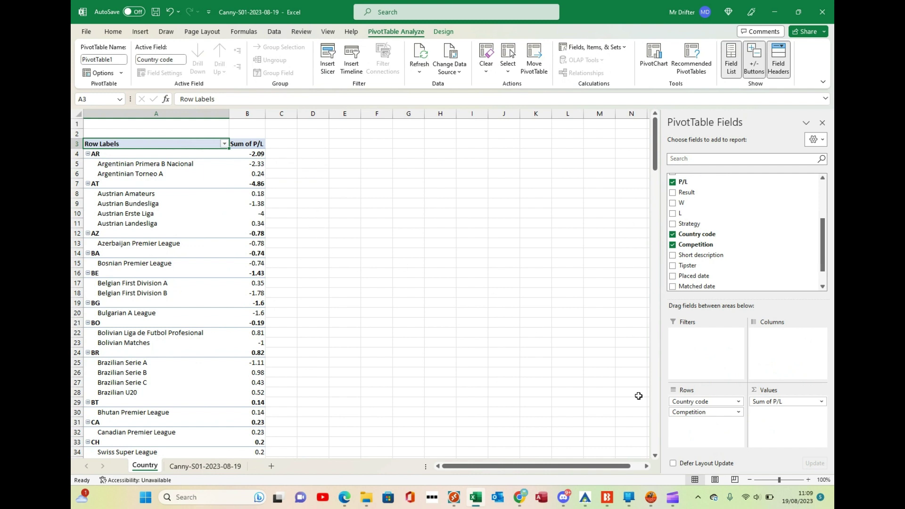
left_click(658, 456)
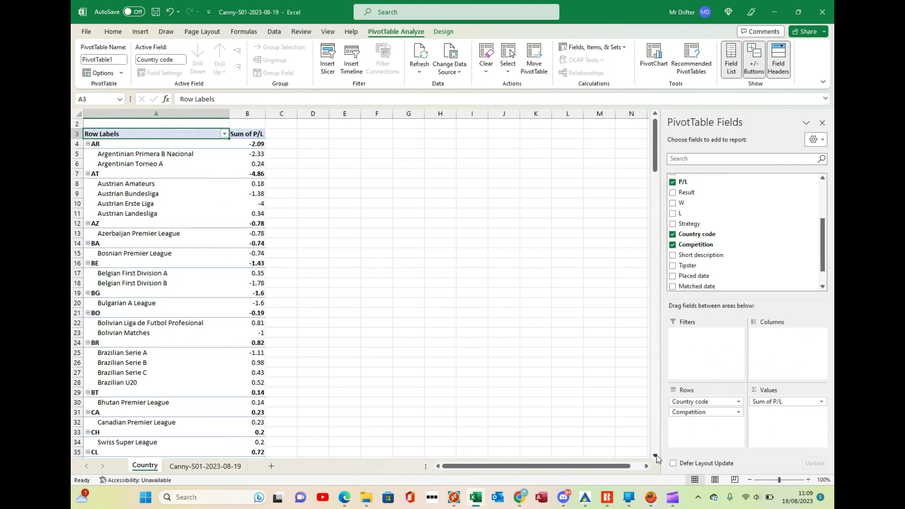
left_click_drag(657, 456, 657, 456)
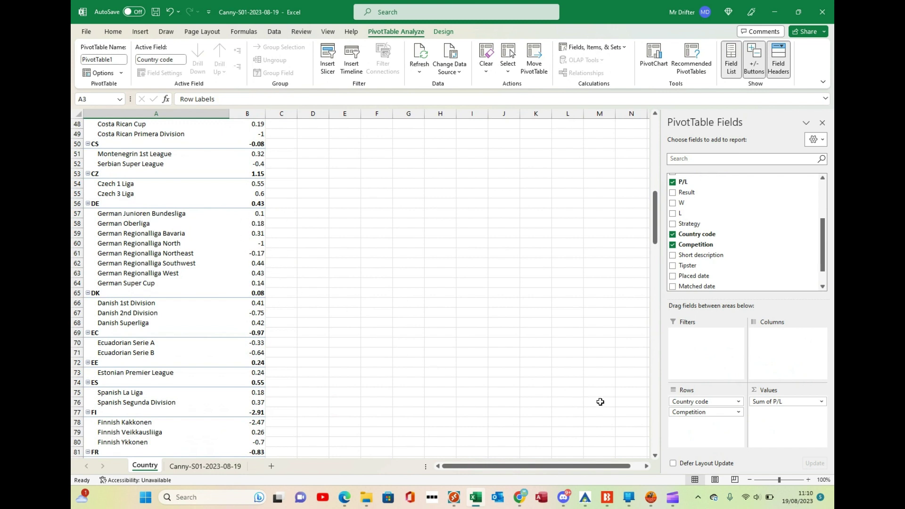
left_click_drag(655, 455, 656, 458)
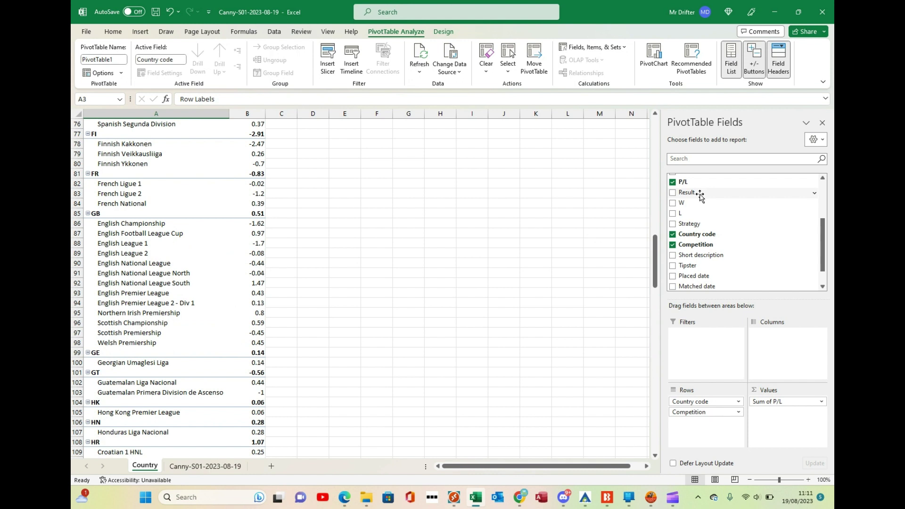
Add the Result field to the PivotTable values as a count, ahead of the P/L sum.
left_click_drag(700, 195, 787, 402)
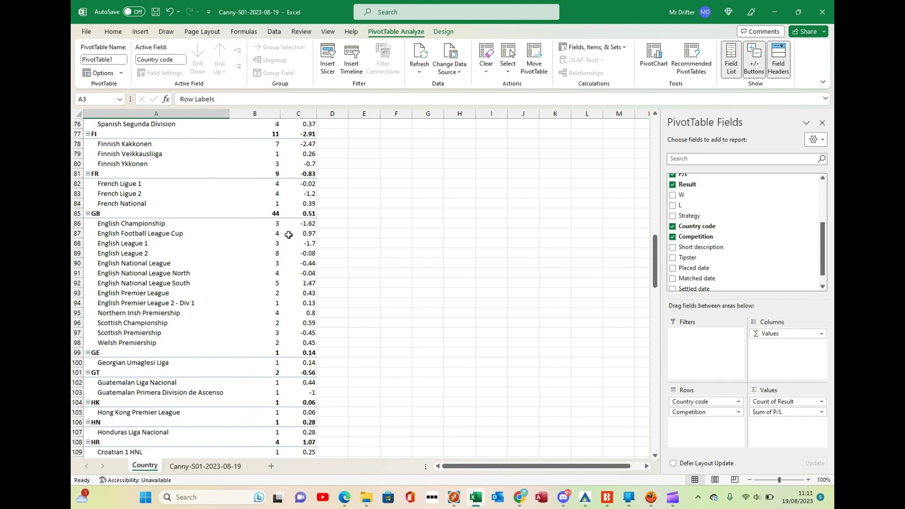
mouse_move(282, 231)
mouse_move(282, 286)
Rename the PivotTable's Count of Result header to Bets and its Sum of P/L header to Profit.
scroll(658, 121, "up", 20)
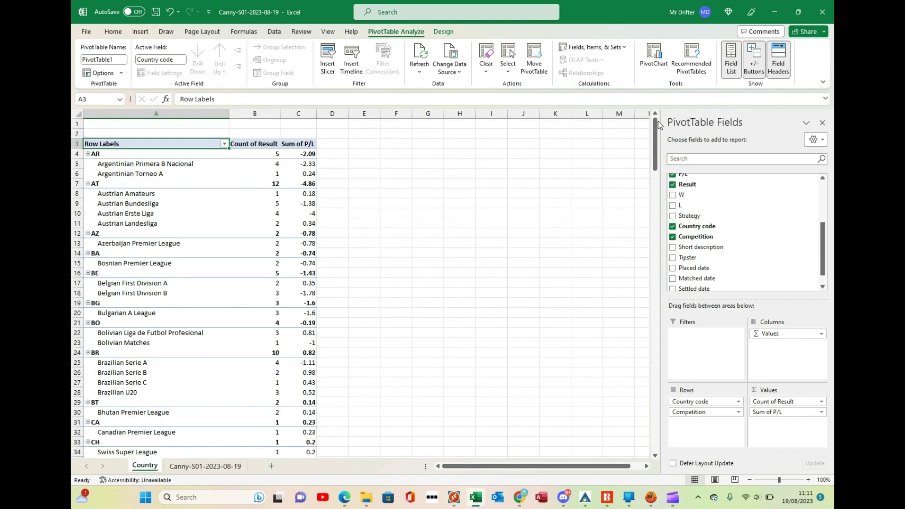
left_click(269, 144)
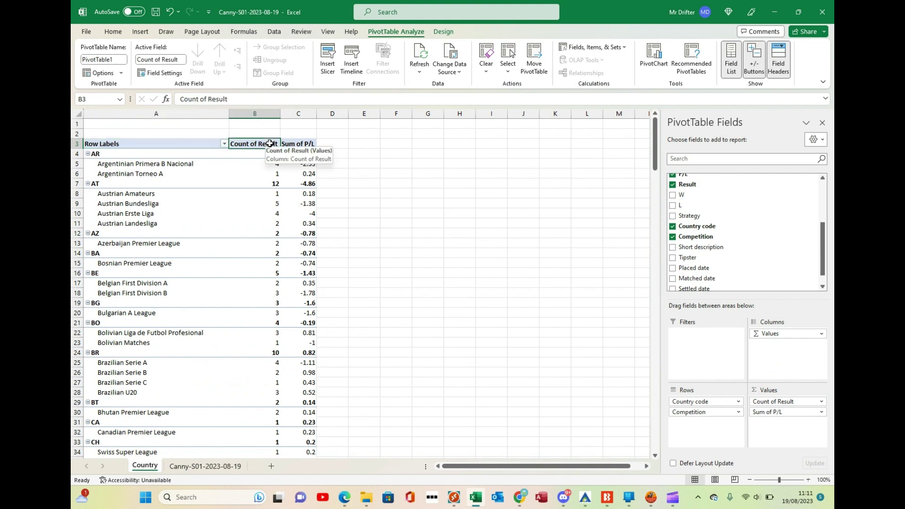
type("B")
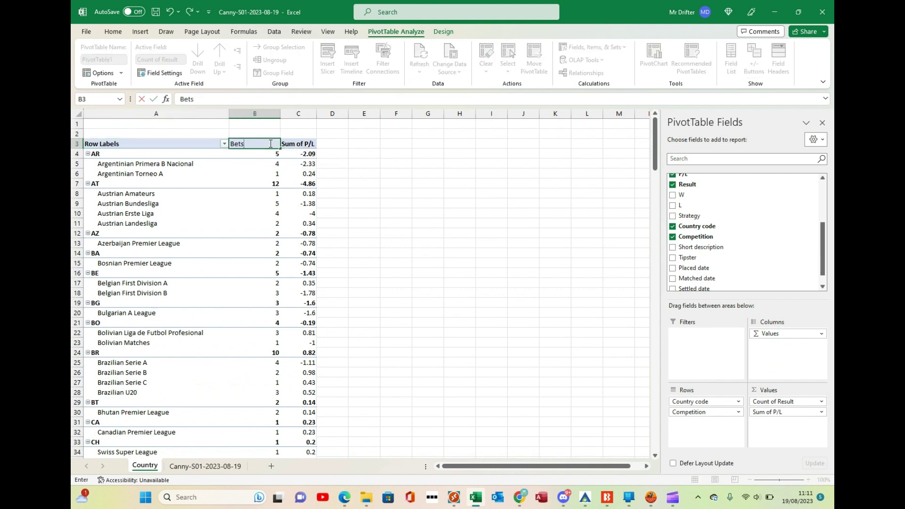
type("ets")
key("Return")
left_click(288, 144)
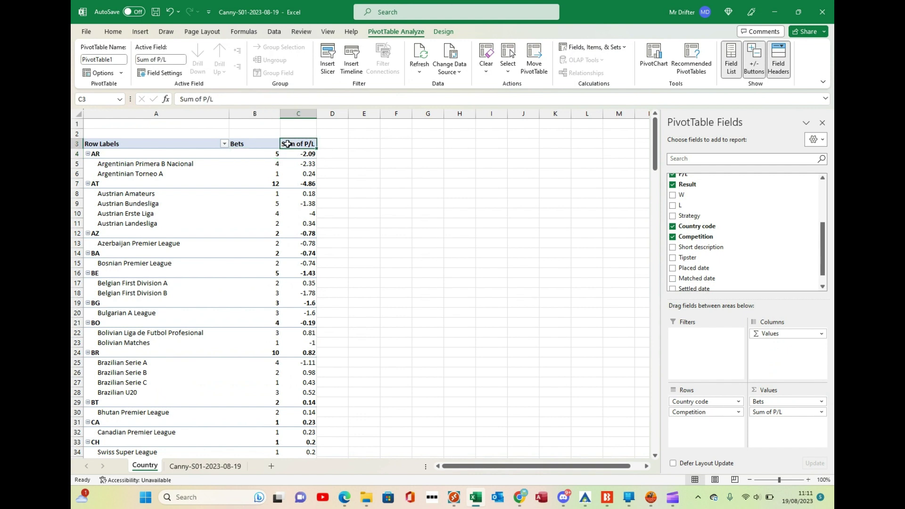
type("Profit")
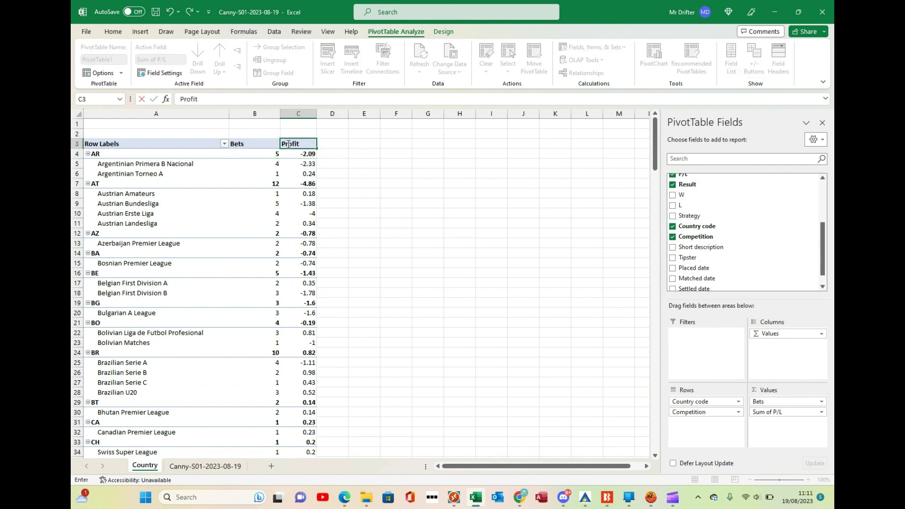
key("Return")
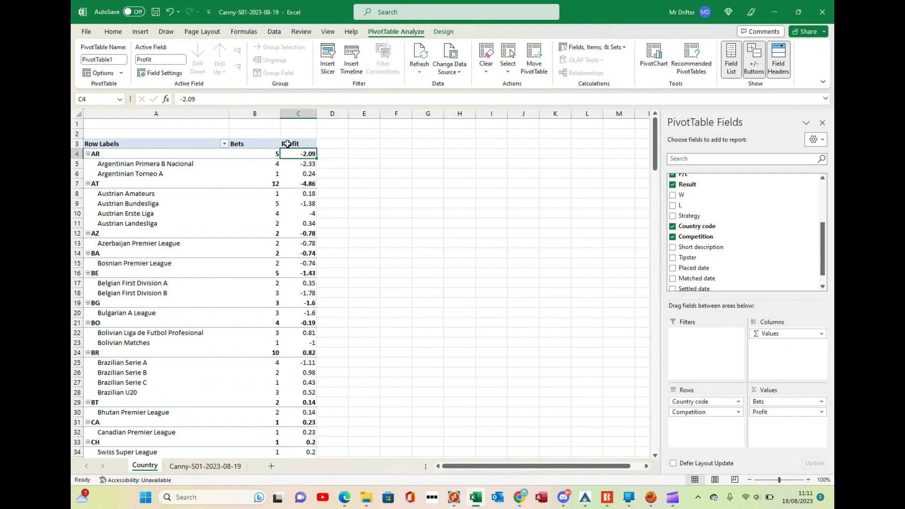
Fit the Bets and Profit columns to their contents, leaving the Profit column slightly wider than its text.
double_click(280, 114)
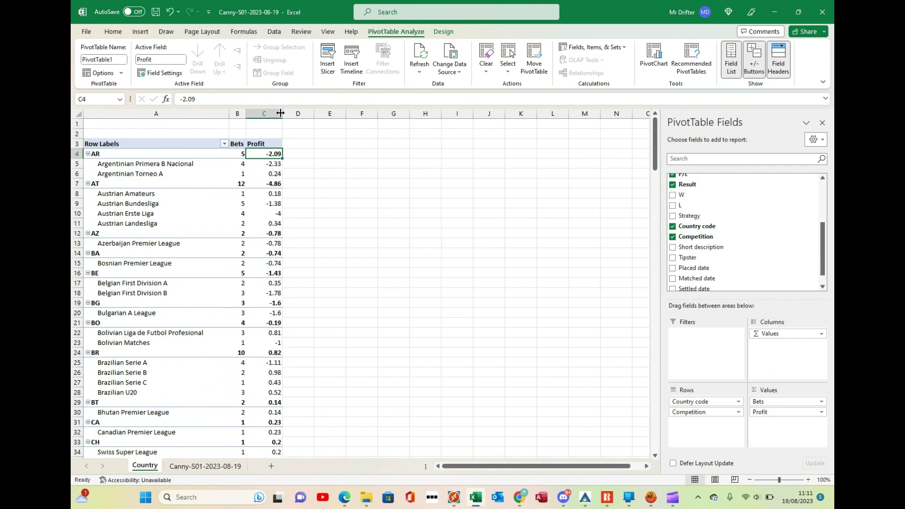
double_click(283, 114)
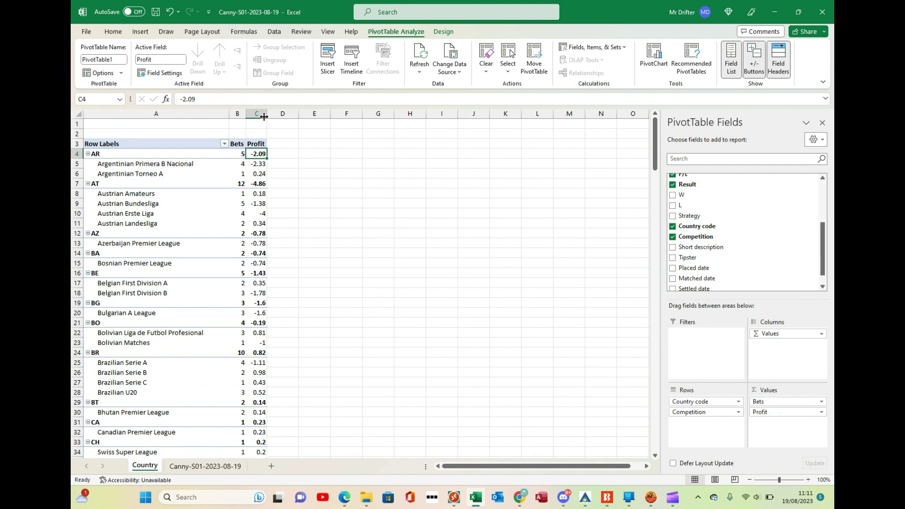
mouse_move(264, 117)
left_mouse_down()
mouse_move(289, 121)
mouse_move(277, 122)
left_mouse_up()
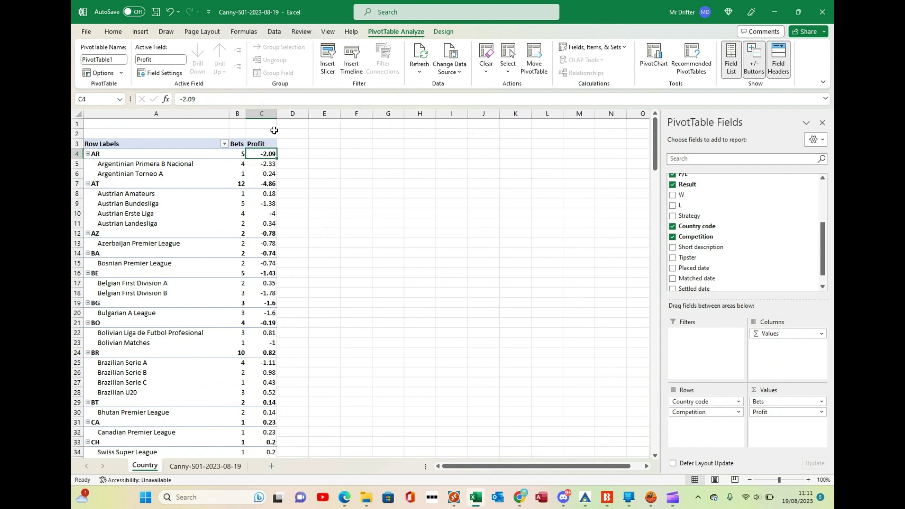
Go through the profit figures by country and competition down to the French leagues, then back to the Danish divisions.
key("Down")
key("Down")
key("Down")
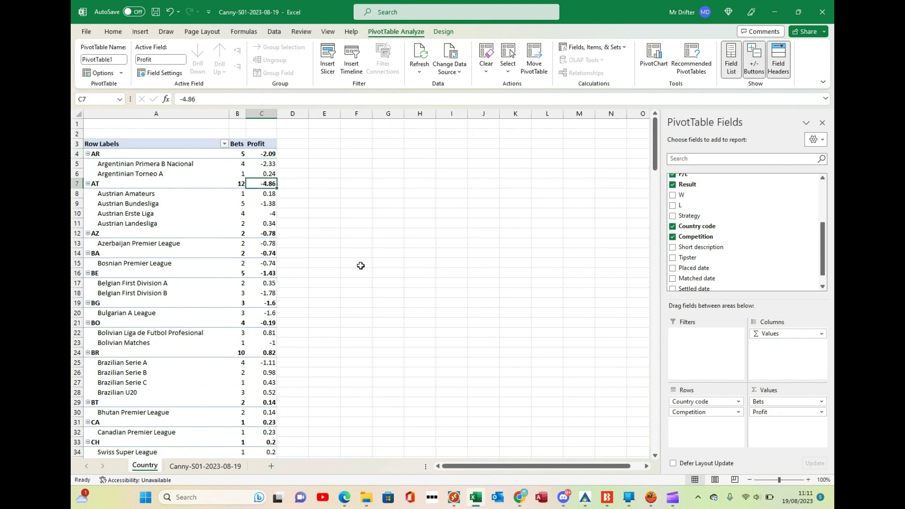
key("Down")
key("Down")
key("Down")
key("Down")
key("Down")
key("Down")
key("Down")
key("Down")
key("Down")
key("Down")
key("Down")
key("Down")
key("Down")
key("Down")
key("Down")
key("Down")
key("Down")
key("Down")
key("Down")
key("Down")
key("Down")
key("Down")
key("Down")
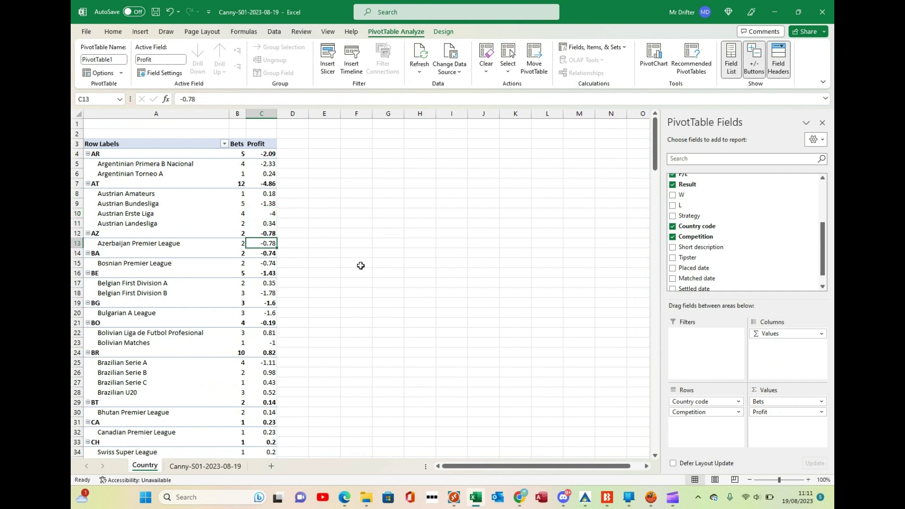
key("Down")
key("Down")
key("Down")
key("Down")
key("Down")
key("Down")
key("Down")
key("Down")
key("Down")
key("Down")
key("Down")
key("Down")
key("Down")
key("Down")
key("Down")
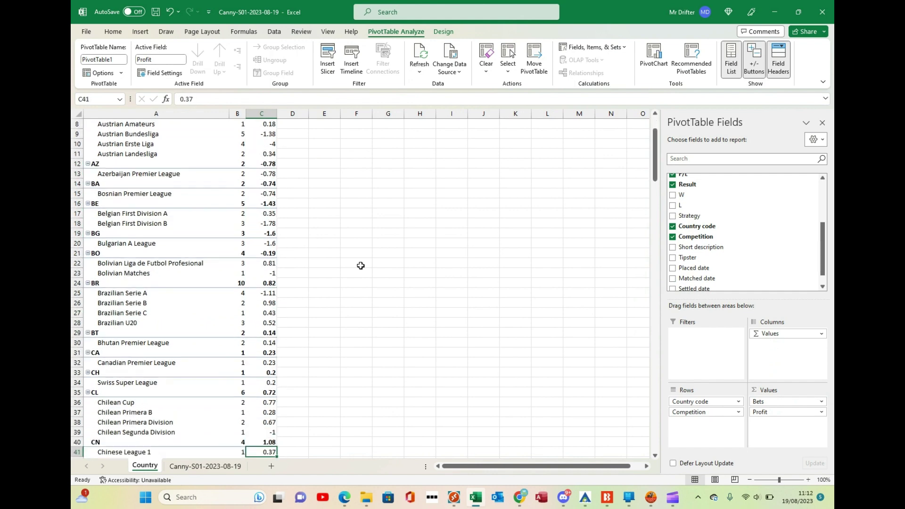
key("Down")
key("Down")
key("Down")
key("Down")
key("Down")
key("Down")
key("Down")
key("Down")
key("Down")
key("Down")
key("Down")
key("Down")
key("Down")
key("Down")
key("Down")
key("Down")
key("Down")
key("Down")
key("Down")
key("Down")
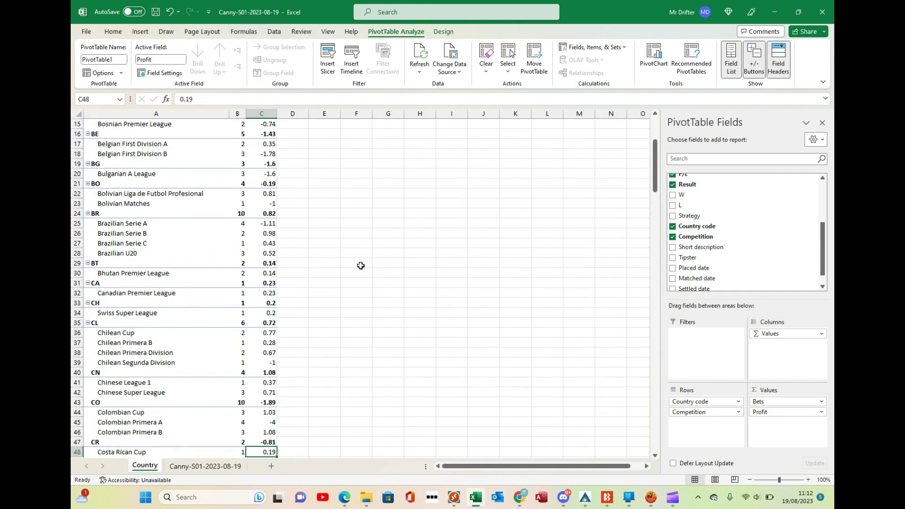
key("Down")
key("Down")
key("Down")
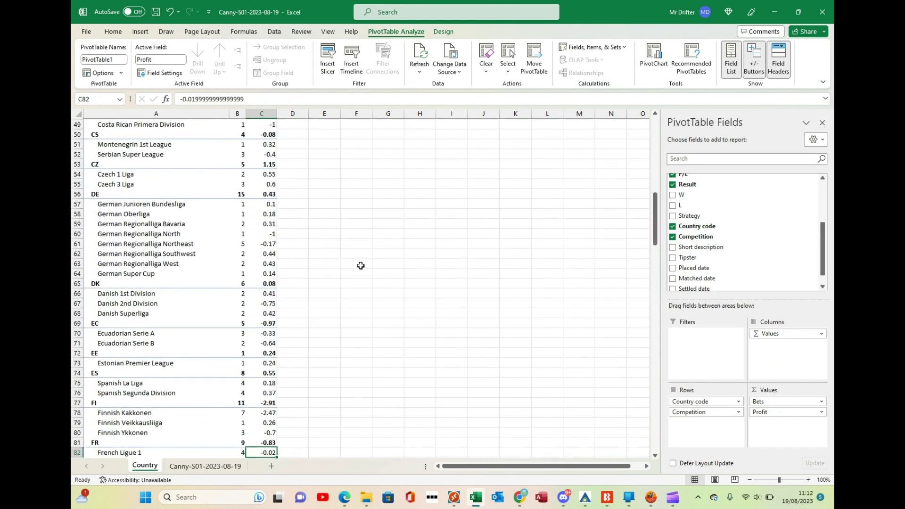
key("Up")
key("Up")
key("Up")
key("Up")
key("Up")
key("Up")
key("Up")
key("Up")
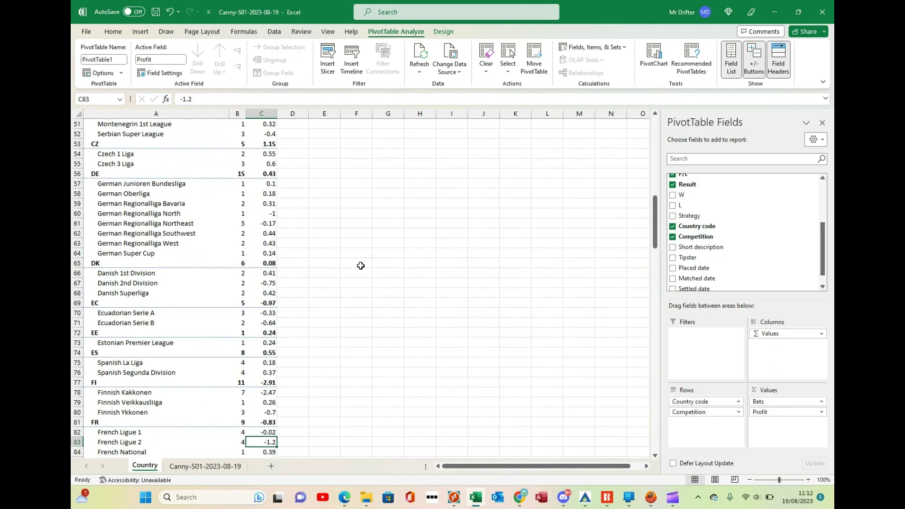
key("Up")
key("Up")
key("Up")
key("Up")
key("Up")
key("Up")
key("Up")
key("Up")
key("Up")
key("Up")
key("Up")
key("Up")
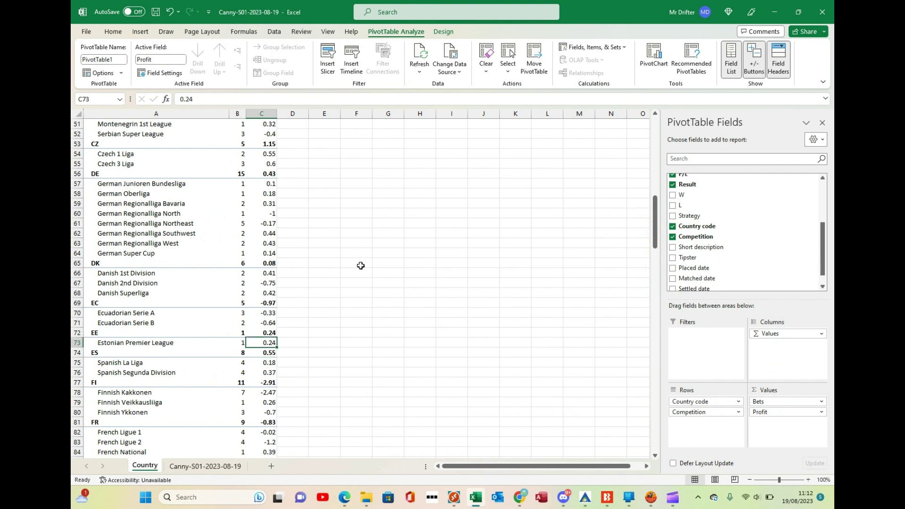
key("Down")
key("Down")
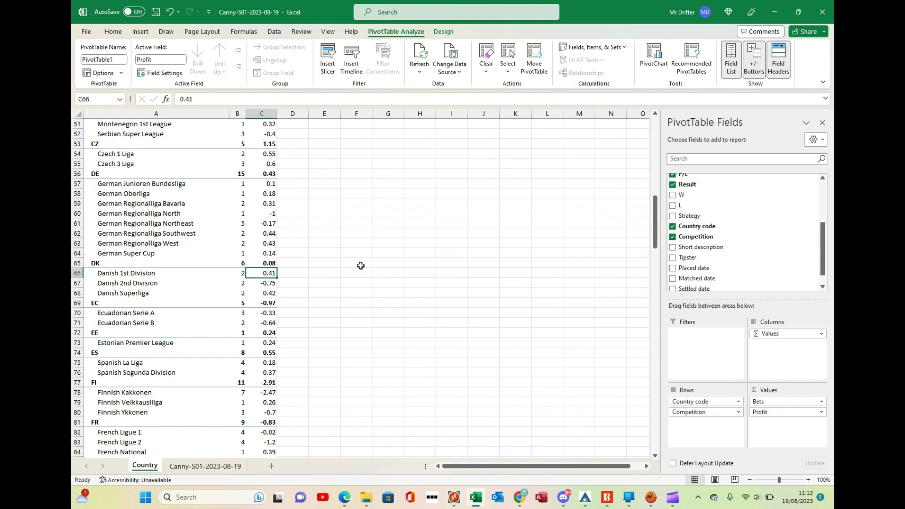
key("Down")
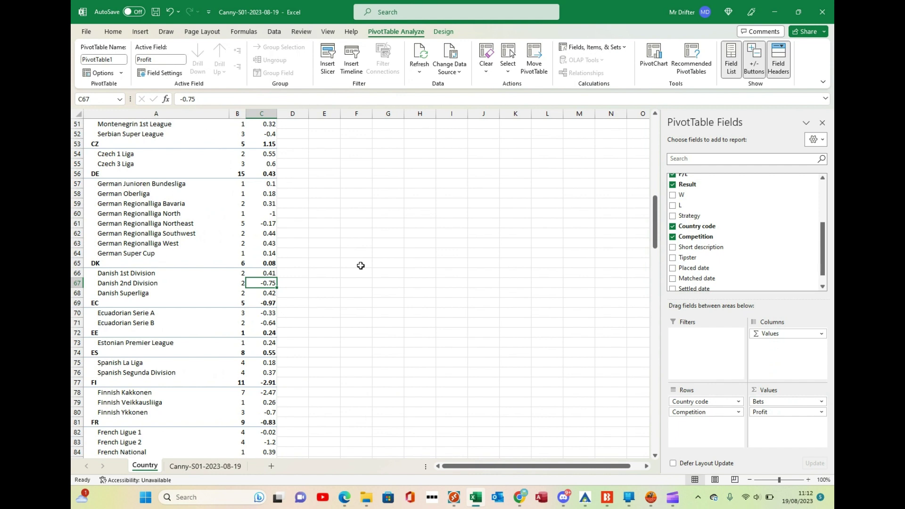
key("Down")
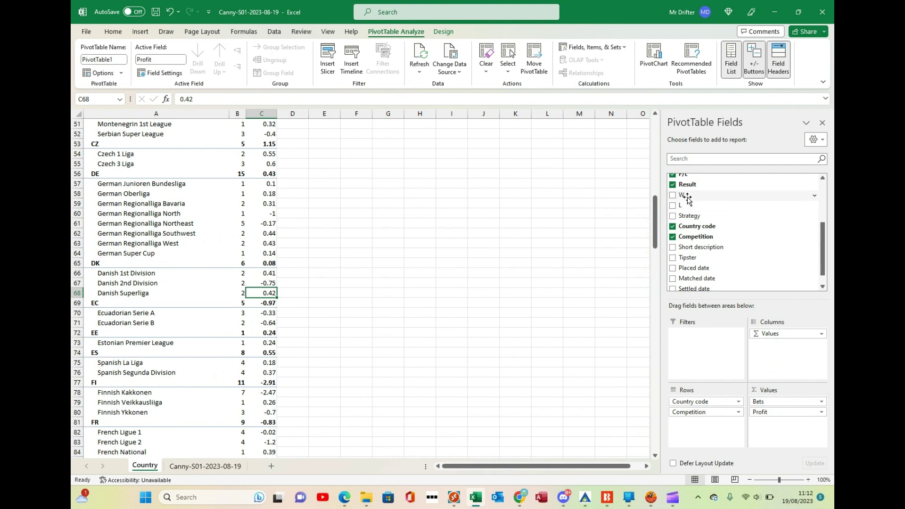
Add the W and L fields as sums between Bets and Profit, and rename their headers to Won and Lost.
left_click_drag(687, 198, 787, 406)
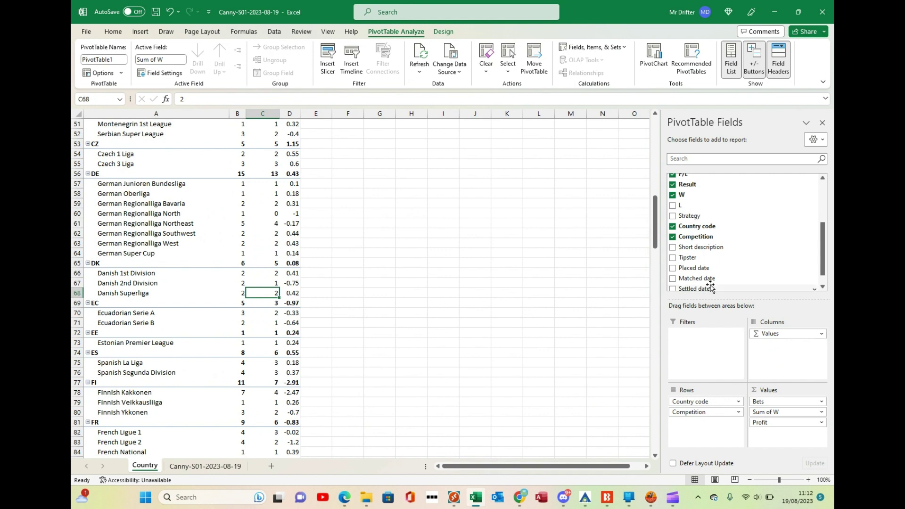
left_click_drag(683, 208, 784, 420)
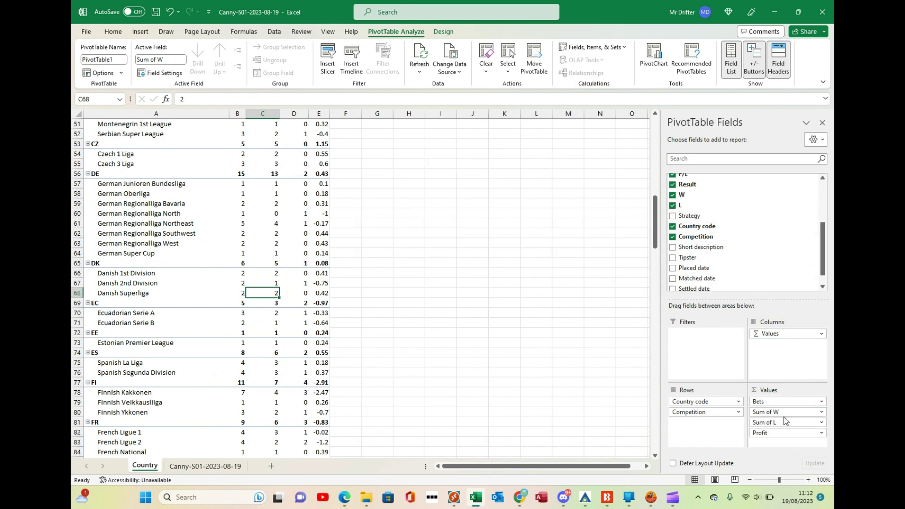
scroll(513, 262, "up", 3)
scroll(513, 262, "up", 14)
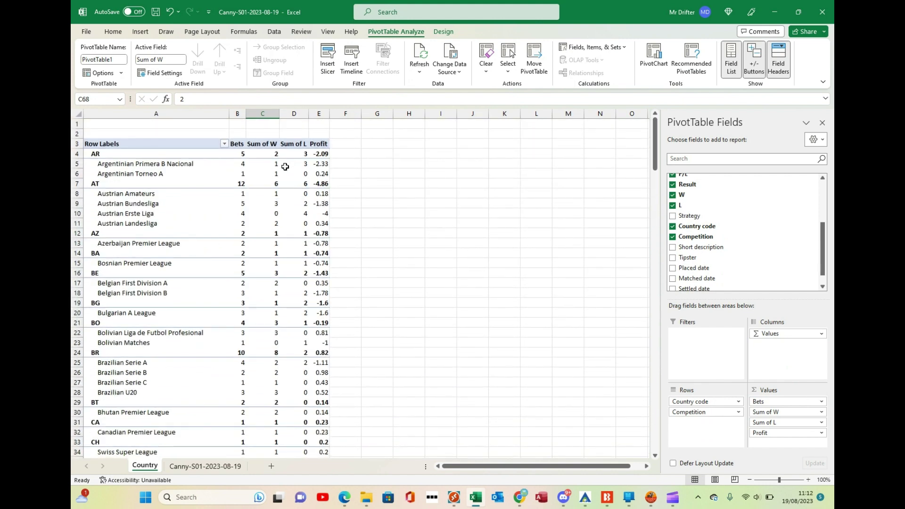
left_click(273, 144)
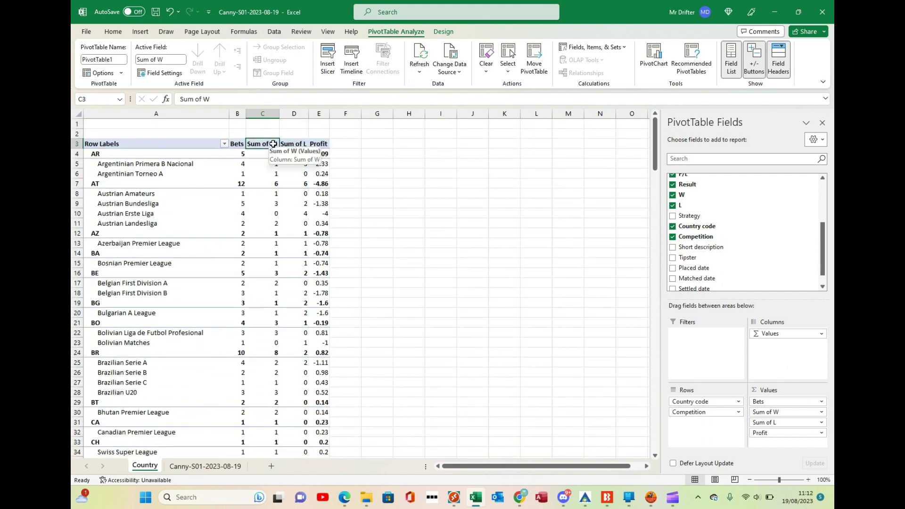
type("Won")
key("Tab")
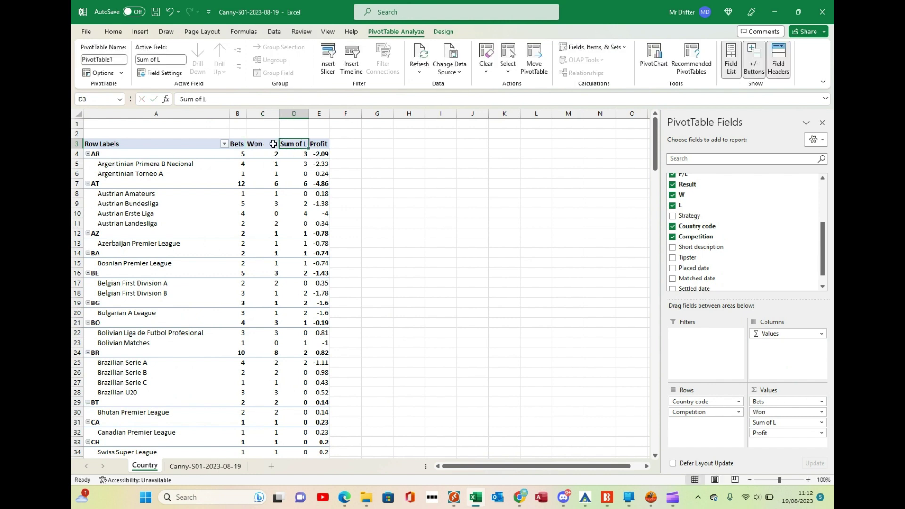
type("Lost")
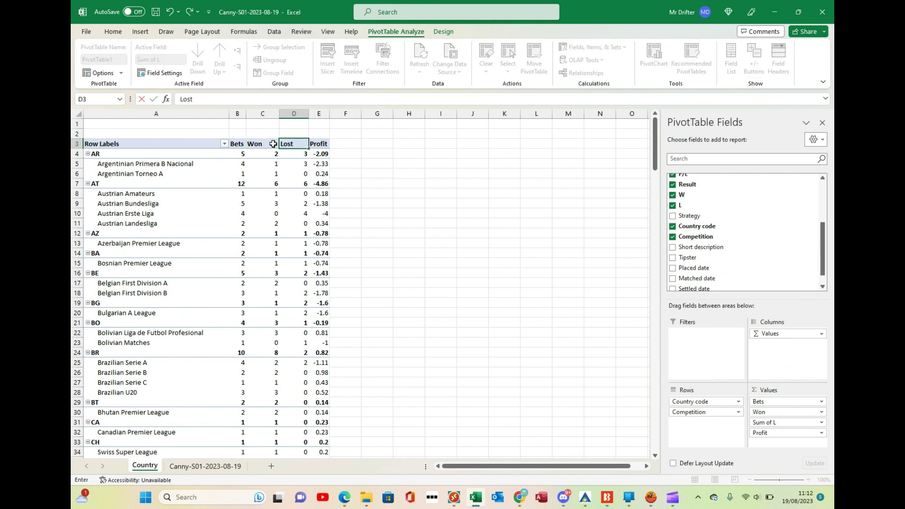
key("Return")
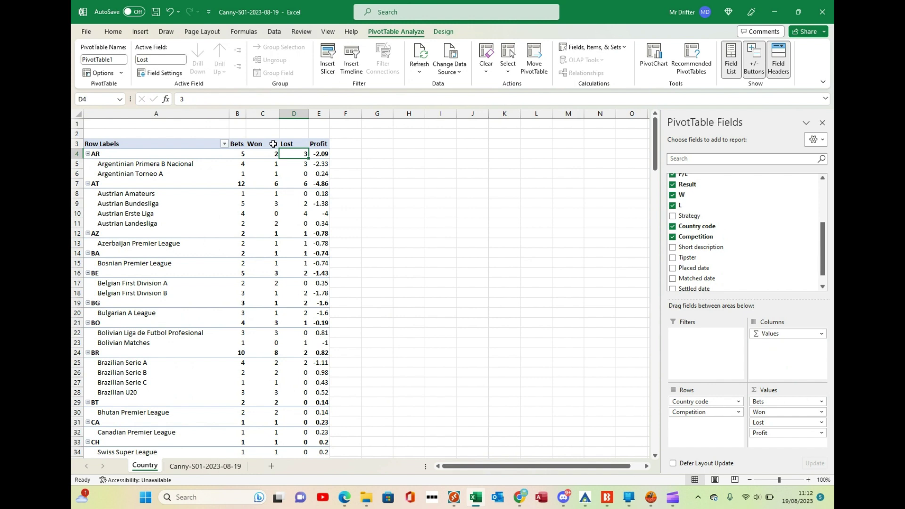
Compare the bets, won, lost and profit figures for AR and its two Argentinian competitions.
key("Down")
key("Up")
key("Left")
key("Left")
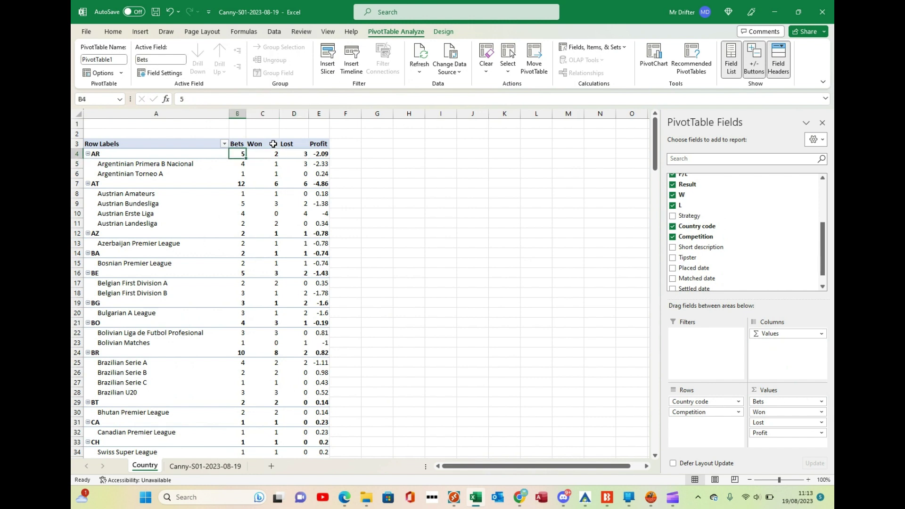
key("Right")
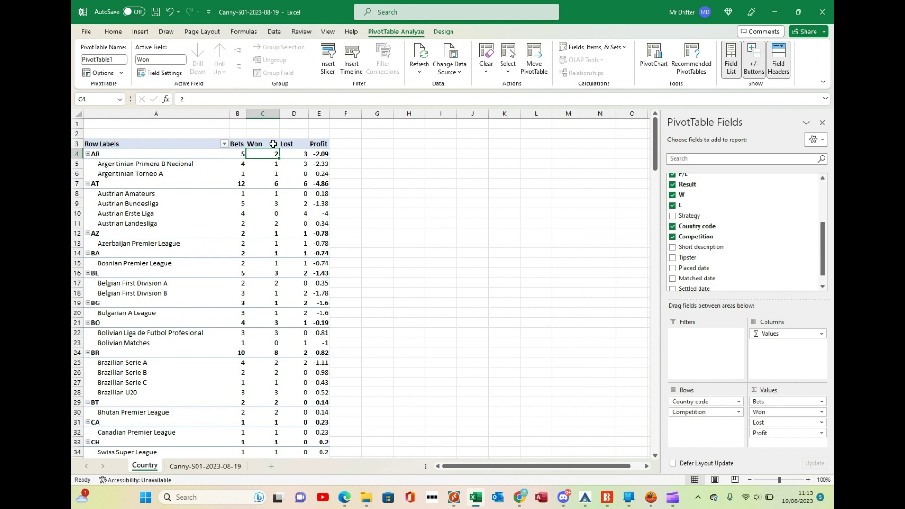
key("Right")
key("Right")
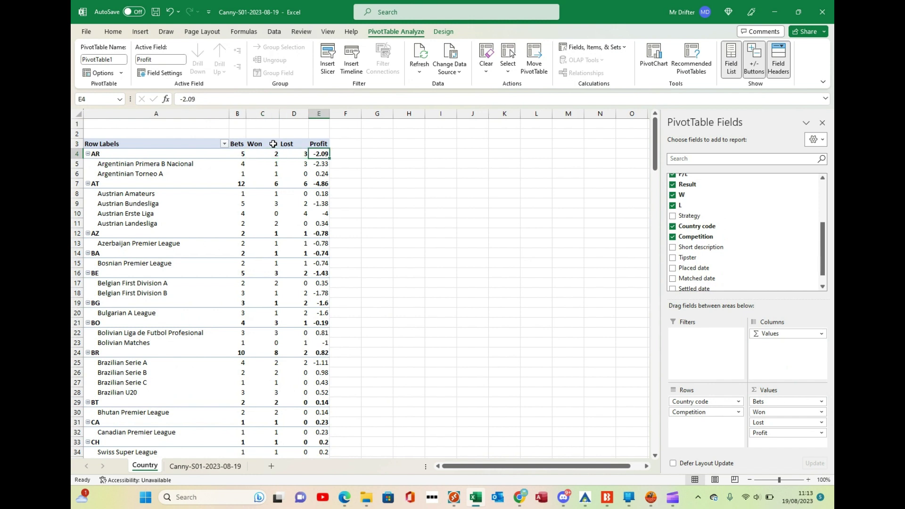
key("Down")
key("Left")
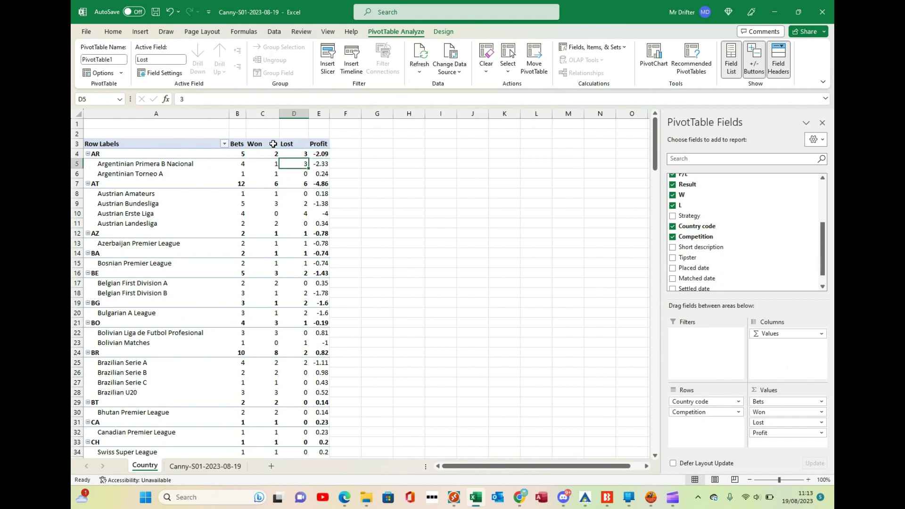
key("Left")
key("Left")
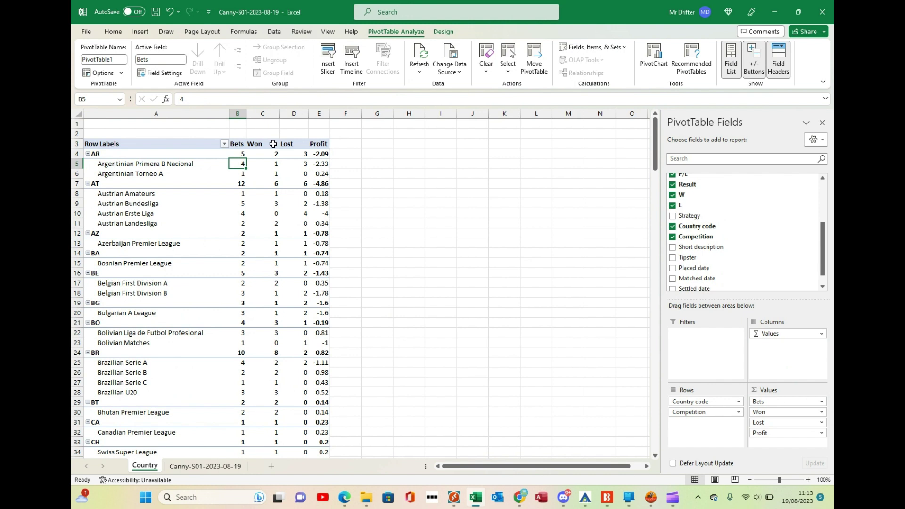
key("Down")
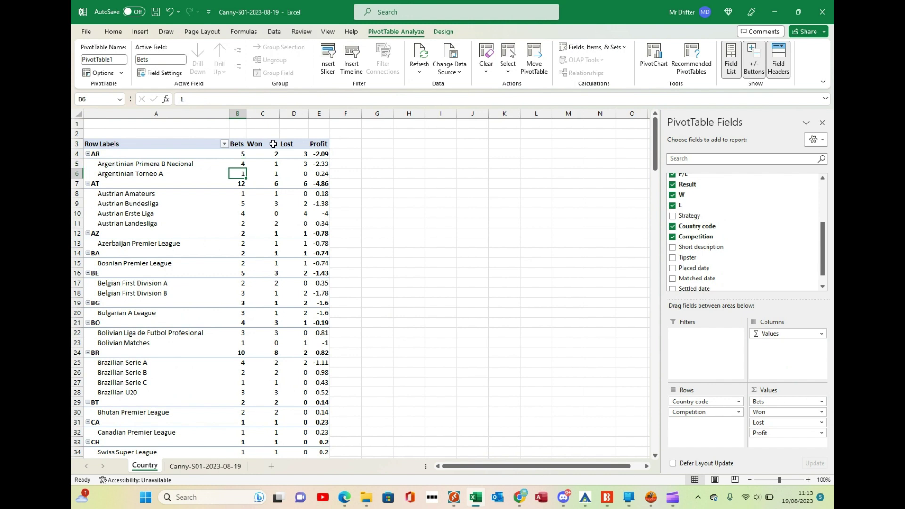
key("Right")
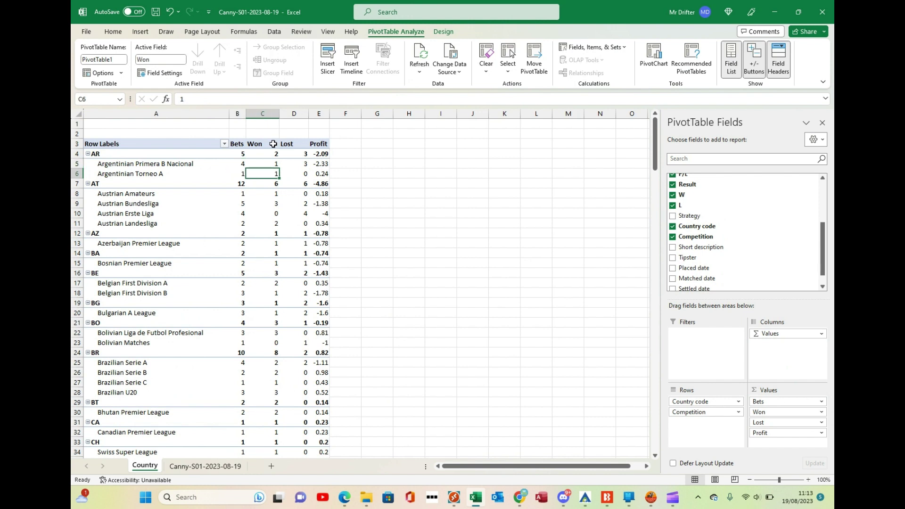
key("Right")
key("Right")
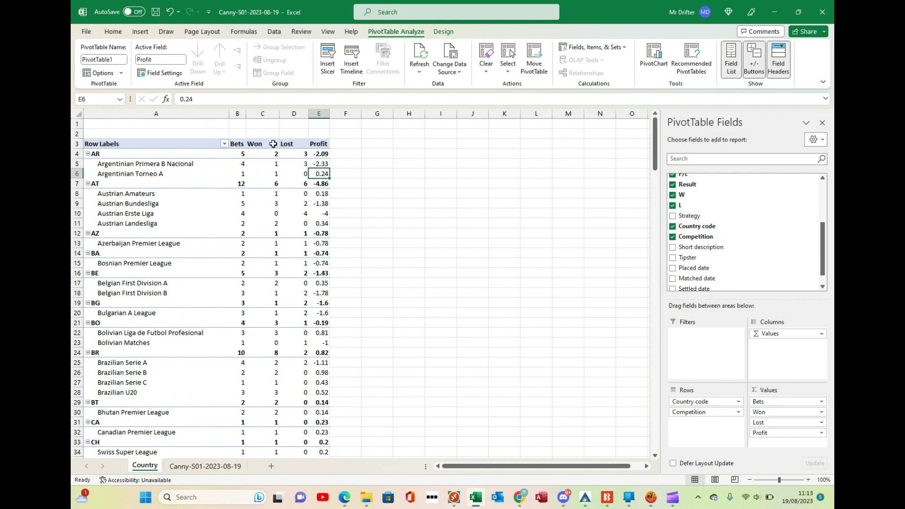
key("Left")
key("Left")
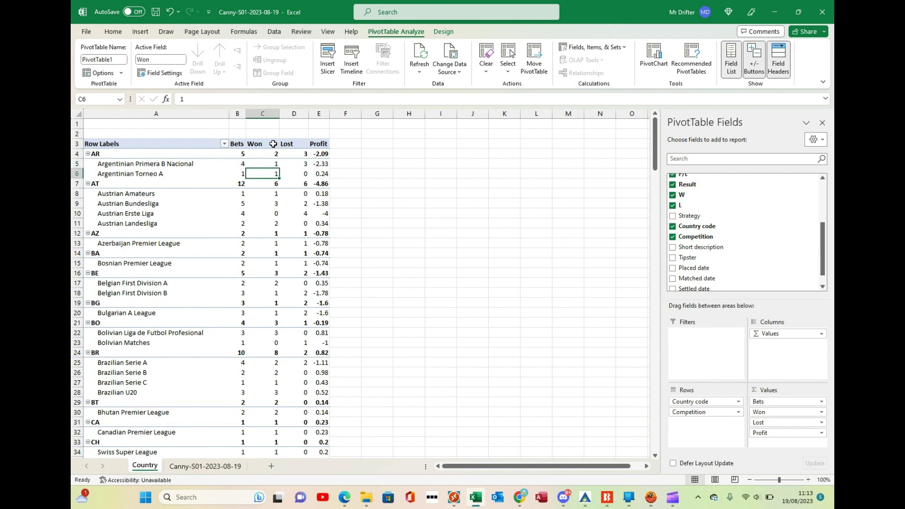
Go through the won and bets figures from the Argentinian competitions down to the Bolivian ones.
key("Down")
key("Down")
key("Down")
key("Down")
key("Down")
key("Down")
key("Down")
key("Down")
key("Down")
key("Down")
key("Down")
key("Down")
key("Down")
key("Down")
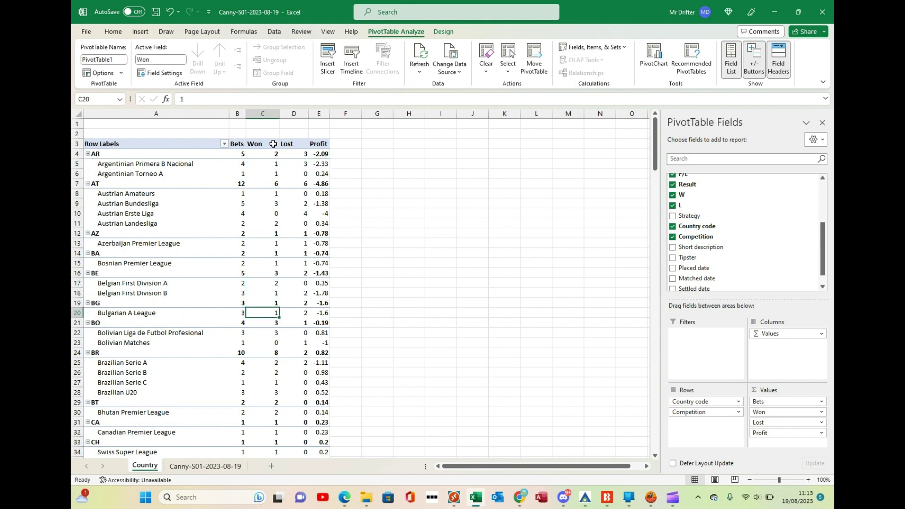
key("Down")
key("Down")
key("Down")
key("Left")
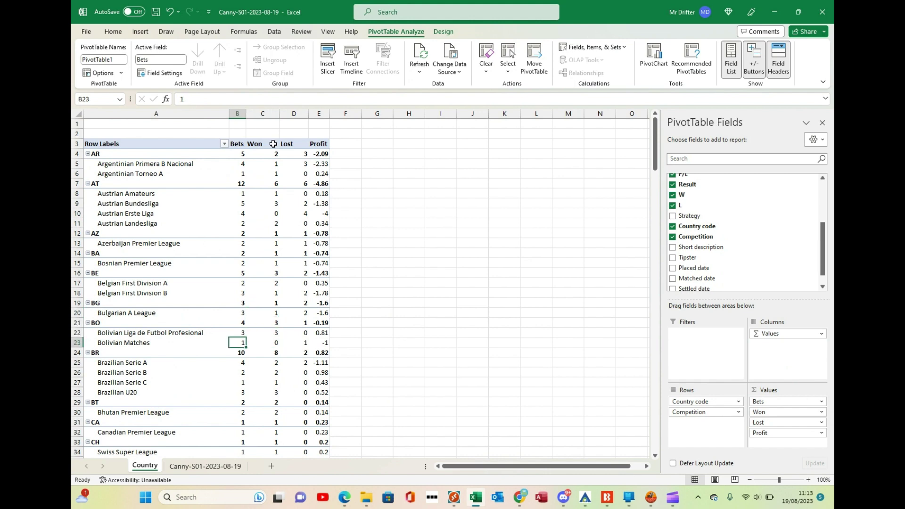
key("Up")
key("Up")
key("Up")
key("Up")
key("Up")
Go down the Bets column through the remaining countries and competitions to the end of the PivotTable.
key("Down")
key("Down")
key("Down")
key("Down")
key("Down")
key("Down")
key("Down")
key("Down")
key("Down")
key("Down")
key("Down")
key("Down")
key("Down")
key("Down")
key("Down")
key("Down")
key("Down")
key("Down")
key("Down")
key("Down")
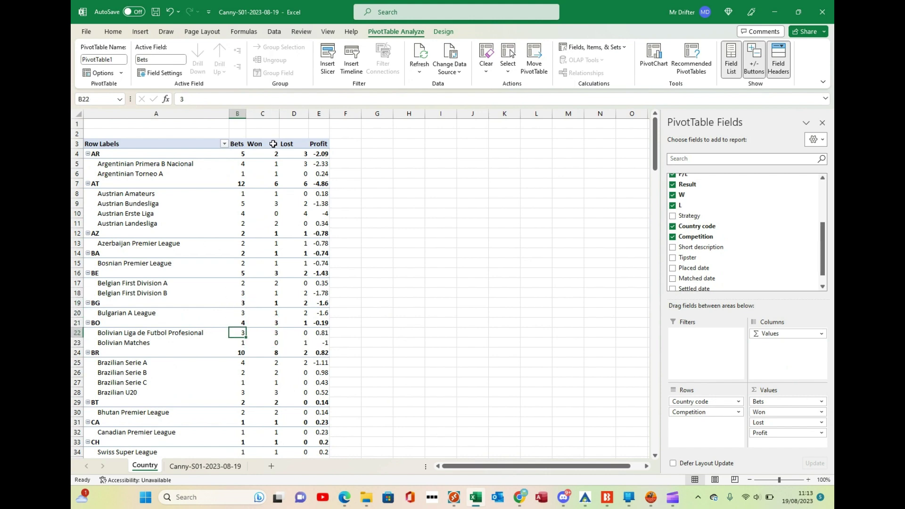
key("Down")
key("Down")
key("Down")
key("Down")
key("Down")
key("Down")
key("Down")
key("Down")
key("Down")
key("Down")
key("Down")
key("Down")
key("Down")
key("Down")
key("Down")
key("Down")
key("Down")
key("Down")
key("Down")
key("Down")
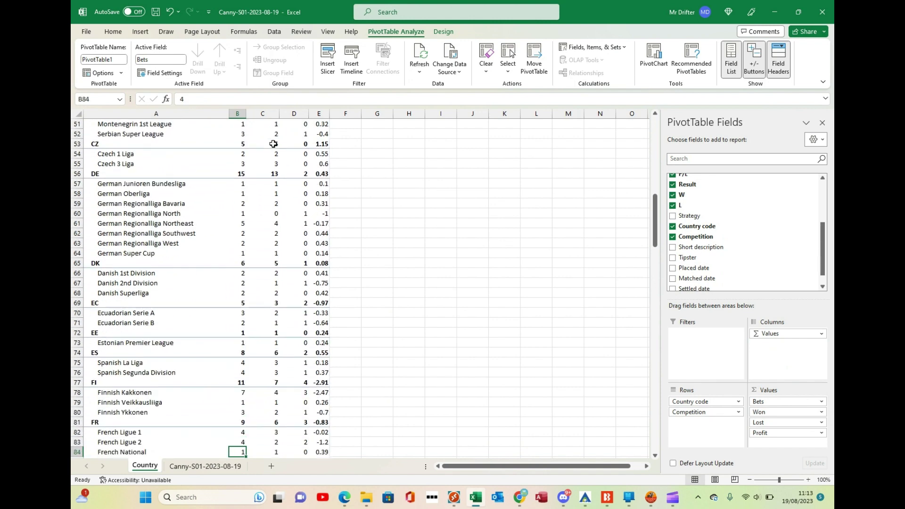
key("Down")
key("Down")
key("Down")
key("Down")
key("Down")
key("Down")
key("Down")
key("Down")
key("Down")
key("Down")
key("Down")
key("Down")
key("Down")
key("Down")
key("Down")
key("Down")
key("Down")
key("Down")
key("Down")
key("Down")
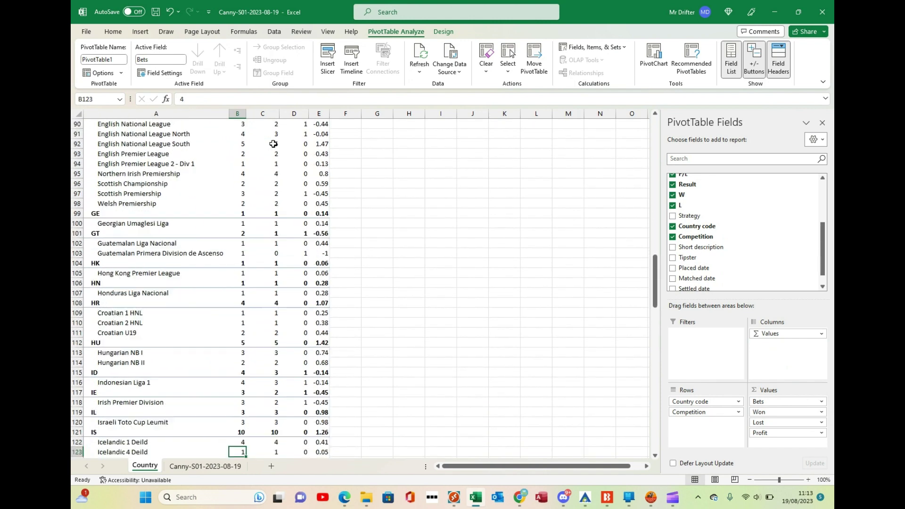
key("Down")
key("Down")
key("Down")
key("Down")
key("Down")
key("Down")
key("Down")
key("Down")
key("Down")
key("Down")
key("Down")
key("Down")
key("Down")
key("Down")
key("Down")
key("Down")
key("Down")
key("Down")
key("Down")
key("Down")
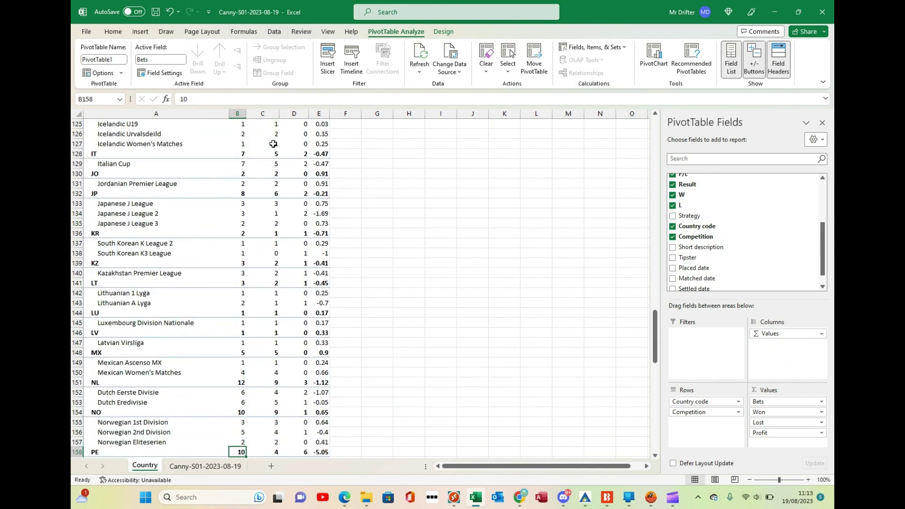
key("Down")
key("Down")
key("Down")
key("Down")
key("Down")
key("Down")
key("Down")
key("Down")
key("Down")
key("Down")
key("Down")
key("Down")
key("Down")
key("Down")
key("Down")
key("Down")
key("Down")
key("Down")
key("Down")
key("Down")
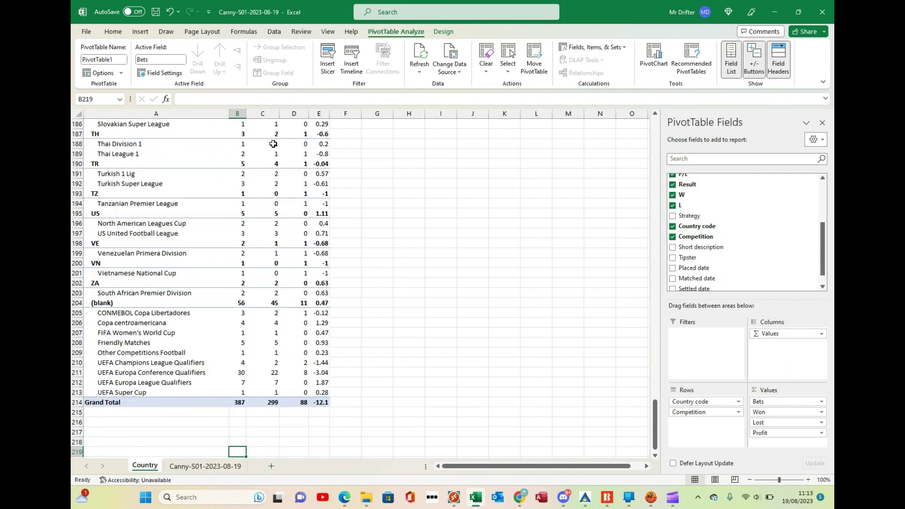
Examine the won, lost and profit figures in the Grand Total row.
key("Up")
key("Up")
key("Up")
key("Up")
key("Up")
key("Up")
key("Up")
key("Up")
key("Up")
key("Up")
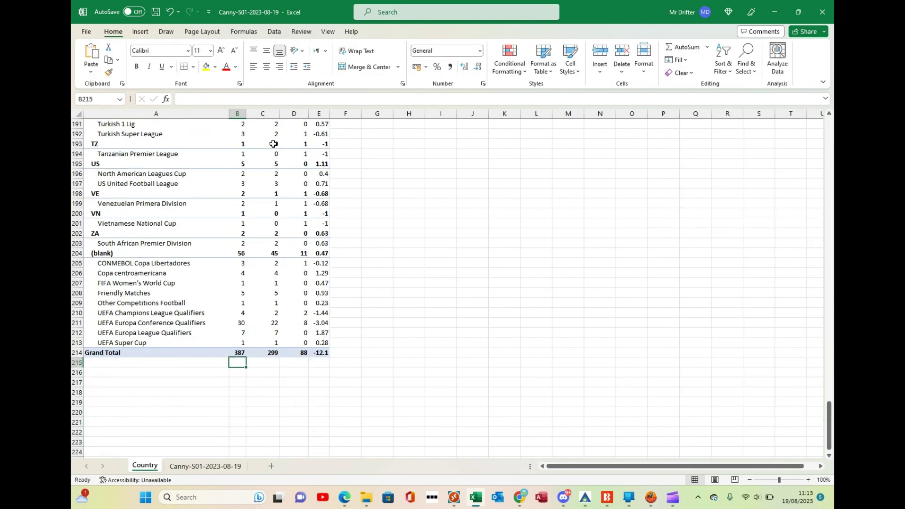
key("Right")
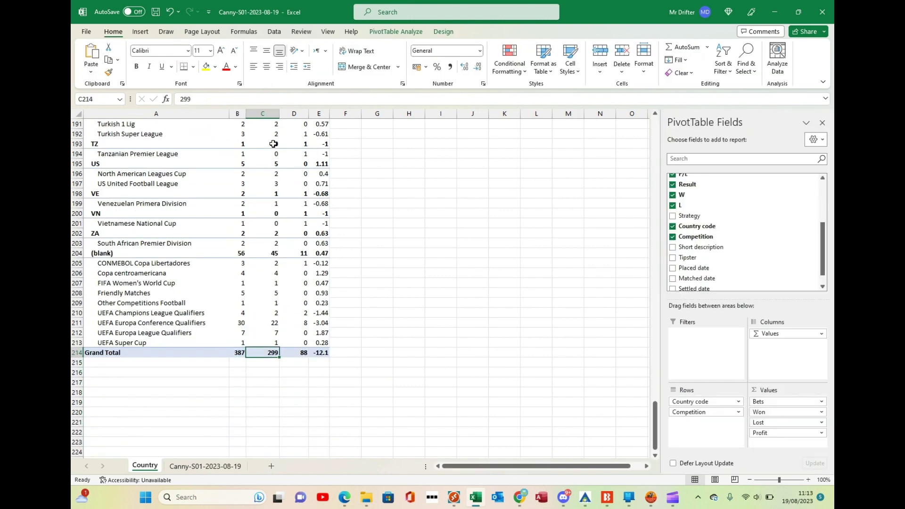
key("Right")
key("Right")
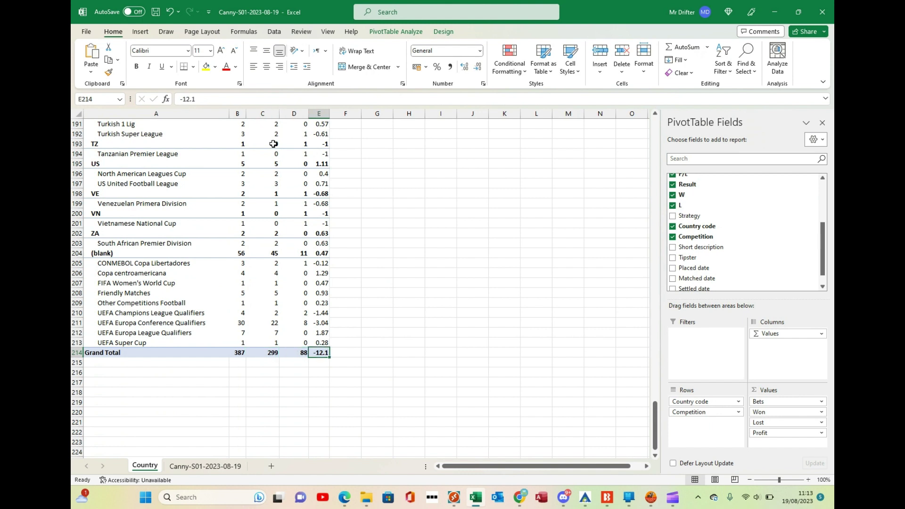
key("Left")
key("Left")
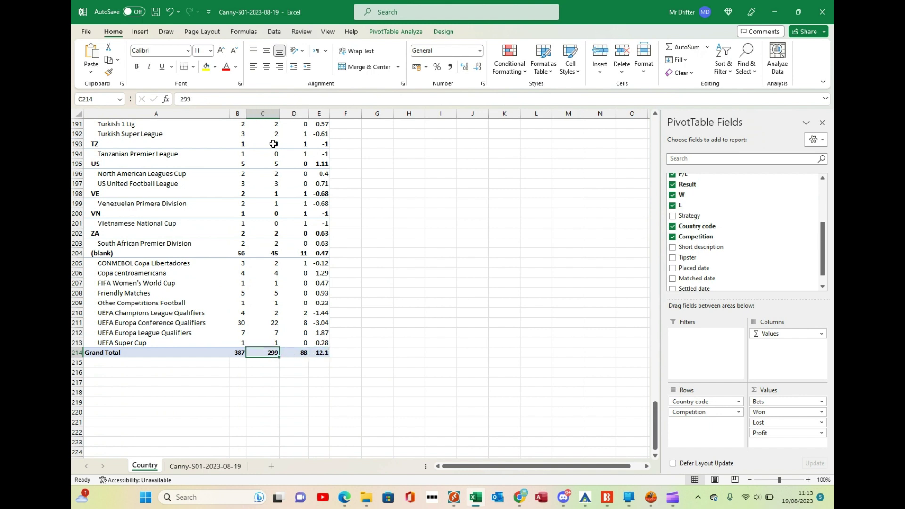
Go back up from the Grand Total through the international competitions to the bets for the Venezuelan Primera Division.
key("Up")
key("Up")
key("Up")
key("Up")
key("Up")
key("Up")
key("Up")
key("Up")
key("Up")
key("Up")
key("Up")
key("Up")
key("Up")
key("Up")
key("Left")
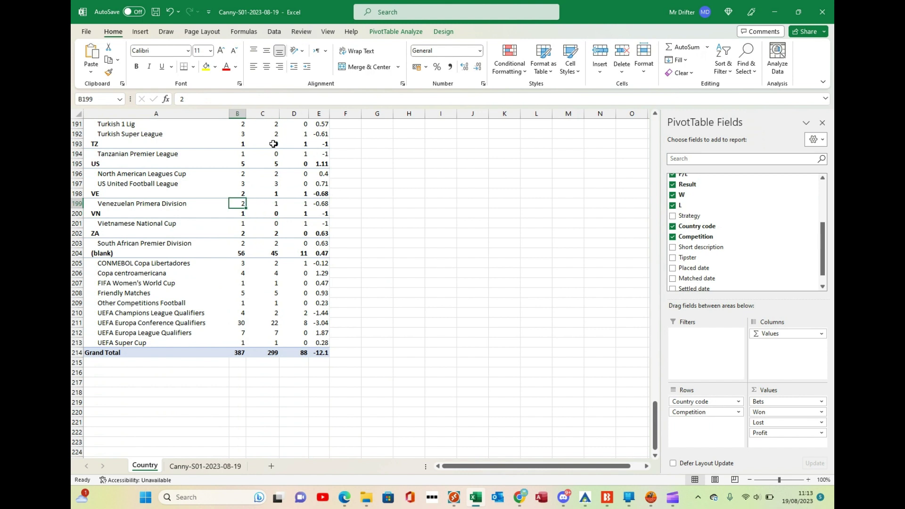
Go up the Bets column from the Venezuelan Primera Division to the SI country row.
key("Up")
key("Up")
key("Up")
key("Up")
key("Up")
key("Up")
key("Up")
key("Up")
key("Up")
key("Up")
key("Up")
key("Up")
key("Up")
key("Up")
key("Up")
key("Up")
key("Up")
key("Up")
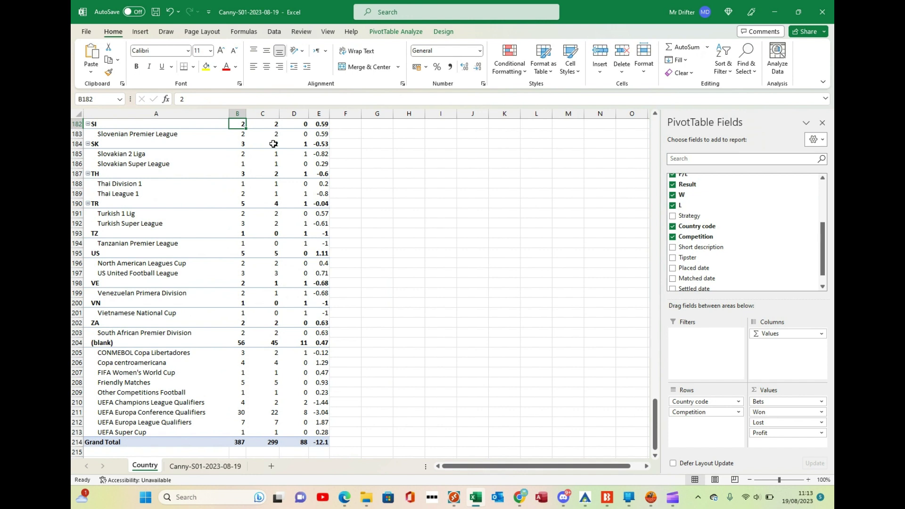
Go down the bets figures from the SI row through the Slovakian and Thai competitions to the Turkish 1 Lig.
key("Down")
key("Down")
key("Down")
key("Down")
key("Down")
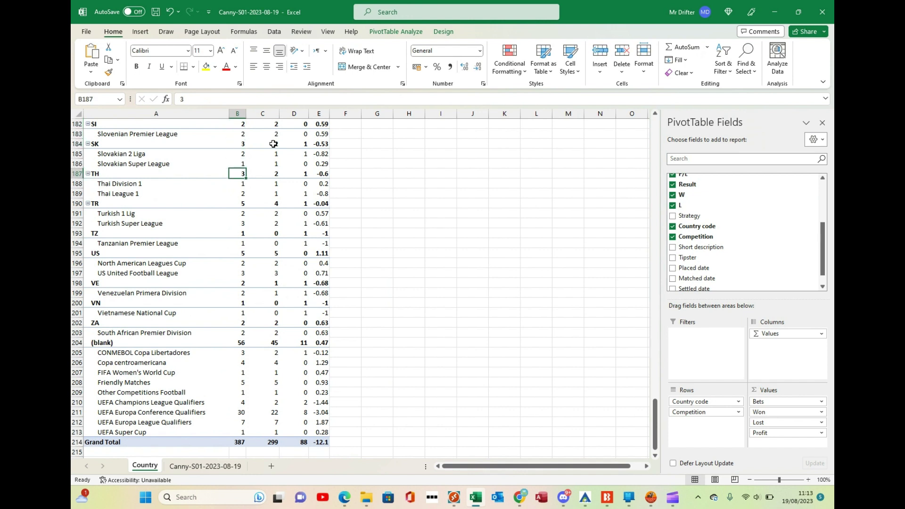
key("Down")
key("Down")
key("Down")
key("Down")
key("Down")
key("Down")
key("Down")
key("Down")
key("Down")
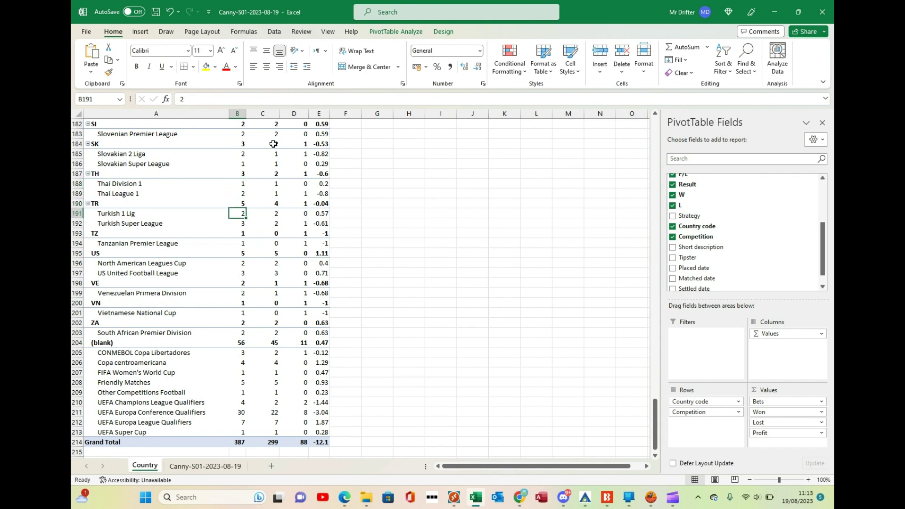
Go down the Bets column from the Turkish 1 Lig to the CONMEBOL Copa Libertadores in the (blank) country group.
key("Down")
key("Down")
key("Down")
key("Down")
key("Down")
key("Down")
key("Down")
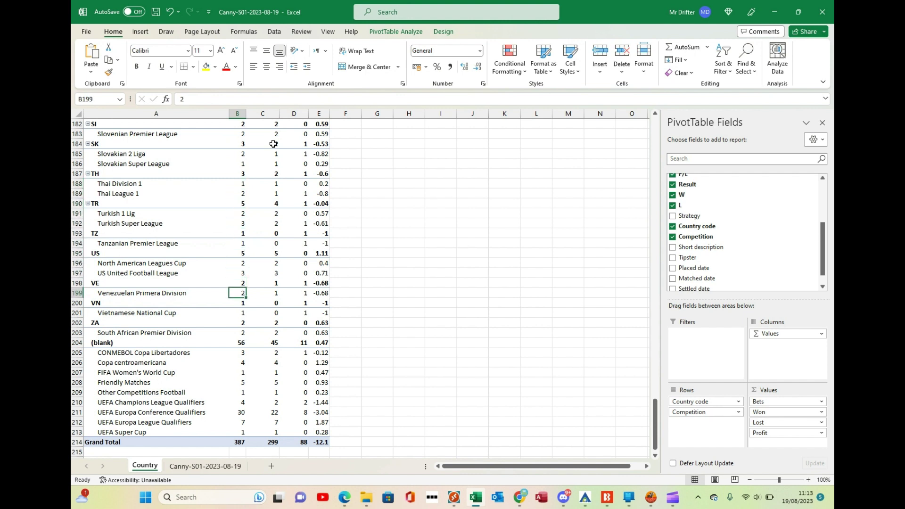
key("Down")
key("Down")
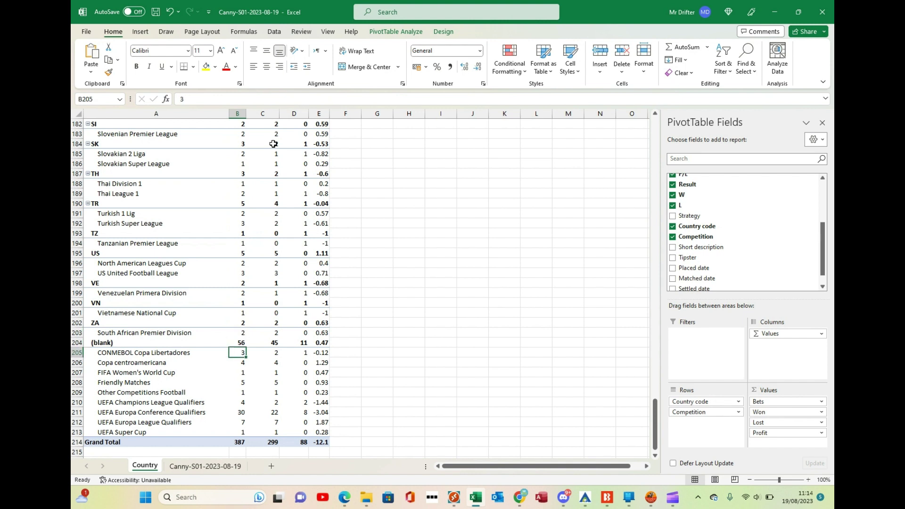
Check the bets for the (blank) group's competitions between the CONMEBOL Copa Libertadores and Friendly Matches.
key("Up")
key("Down")
key("Down")
key("Down")
key("Down")
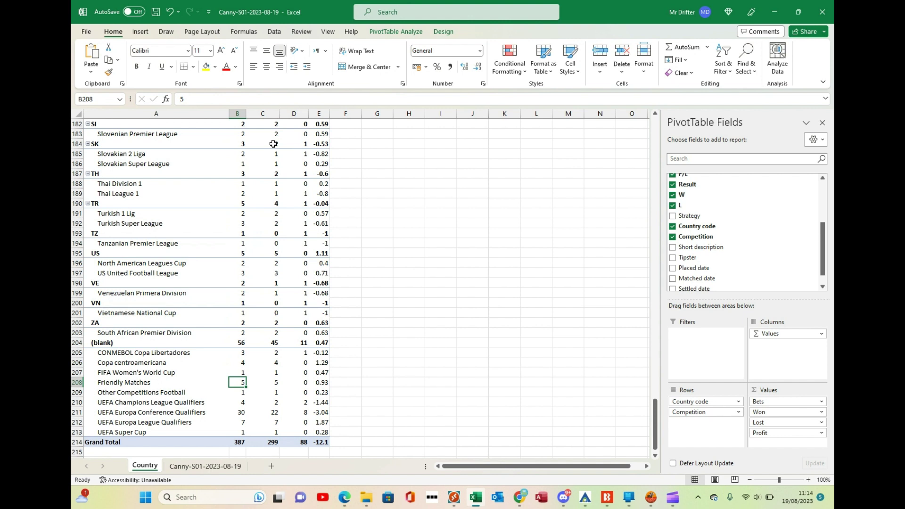
key("Up")
key("Up")
key("Up")
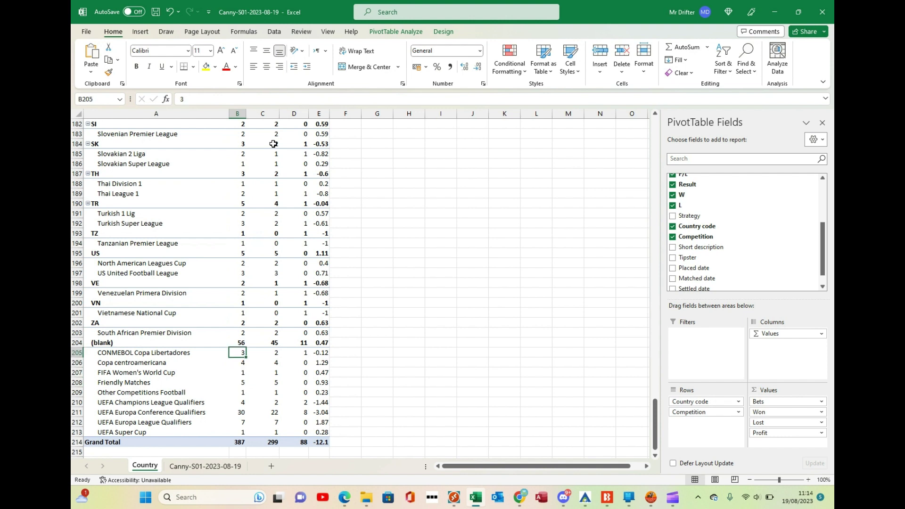
Examine the CONMEBOL Copa Libertadores and Copa centroamericana labels in the (blank) country group.
key("Left")
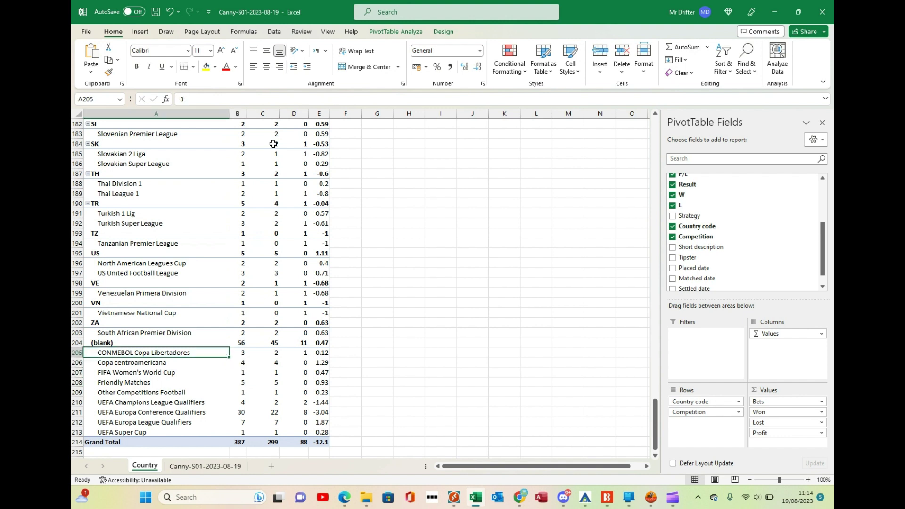
key("Down")
key("Up")
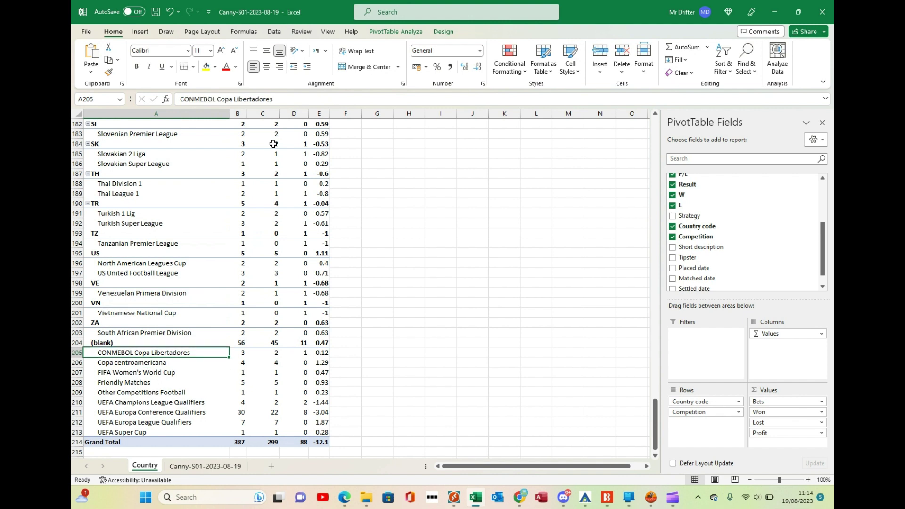
key("Down")
key("Up")
key("Down")
key("Up")
key("Down")
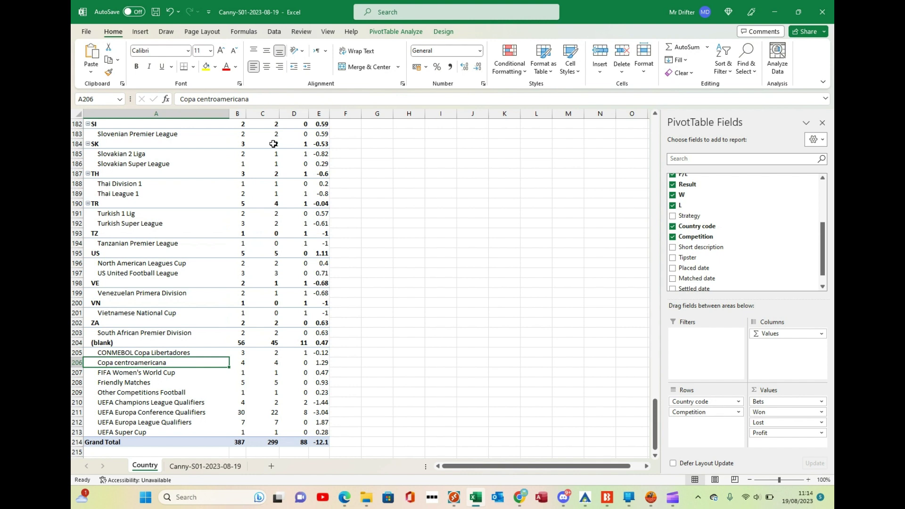
key("Up")
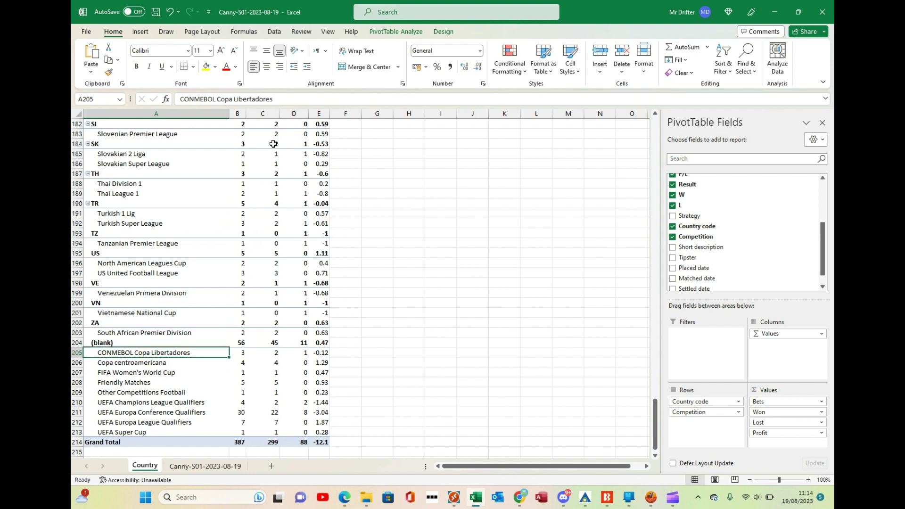
Examine the (blank) group's totals and its competitions' profit figures down to the UEFA Europa Conference Qualifiers.
key("Right")
key("Up")
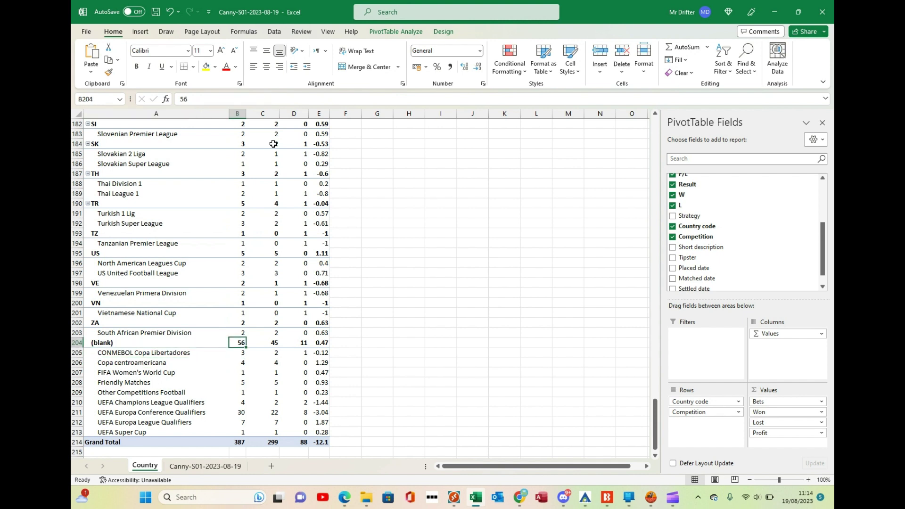
key("Right")
key("Right")
key("Right")
key("Down")
key("Down")
key("Down")
key("Down")
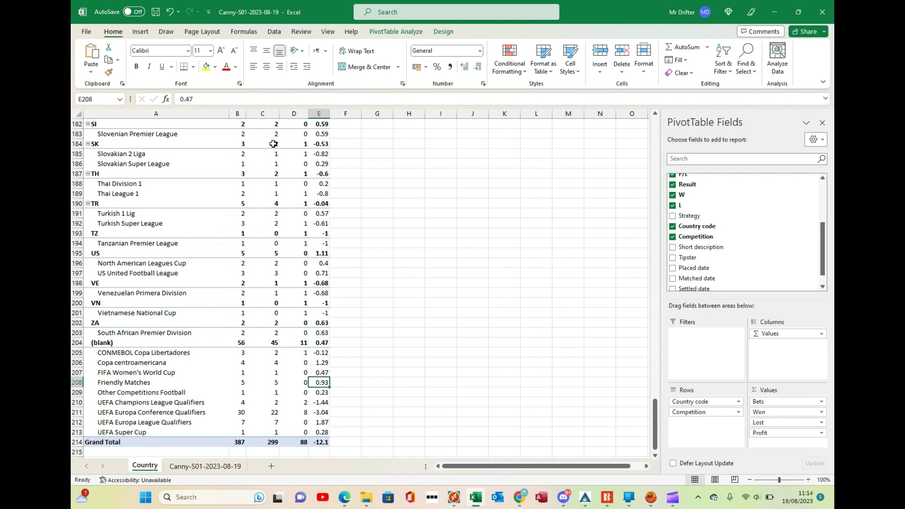
key("Down")
key("Down")
key("Down")
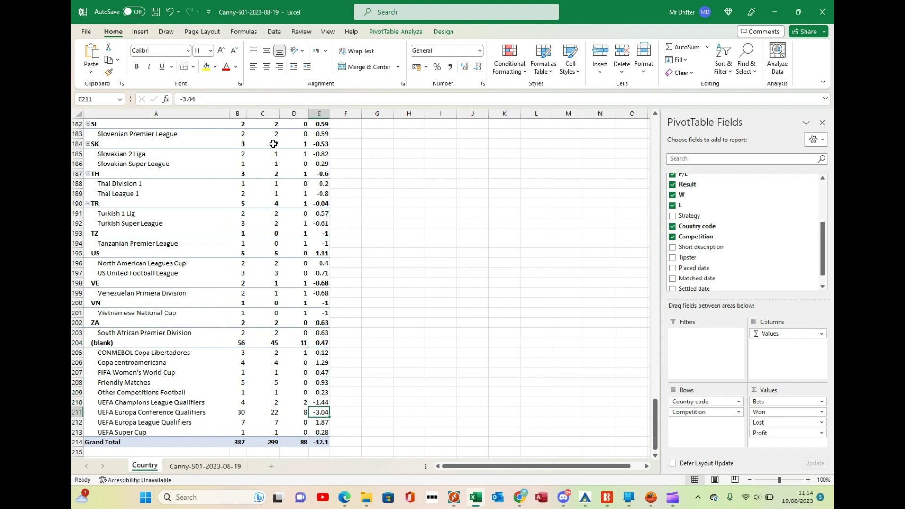
Compare the bets, won and lost figures for the UEFA Europa Conference Qualifiers.
key("Left")
key("Left")
key("Left")
key("Left")
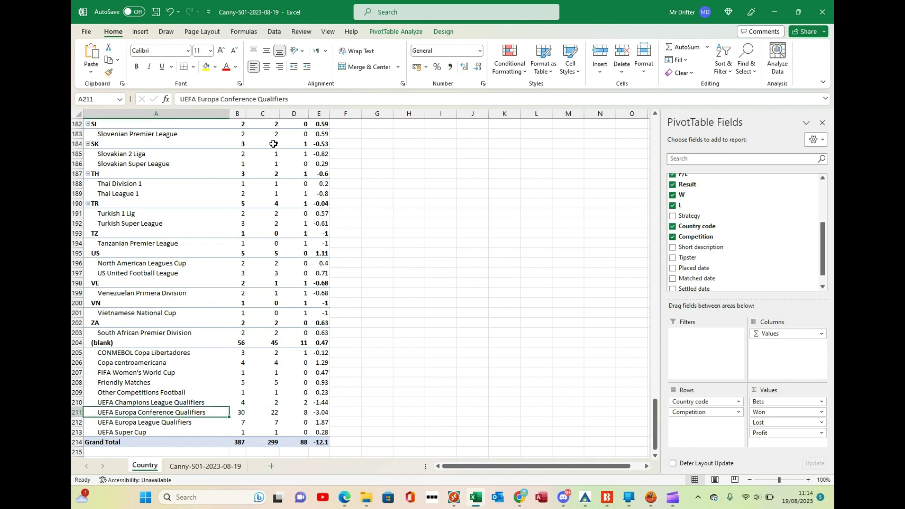
key("Right")
key("Right")
key("Right")
key("Left")
key("Left")
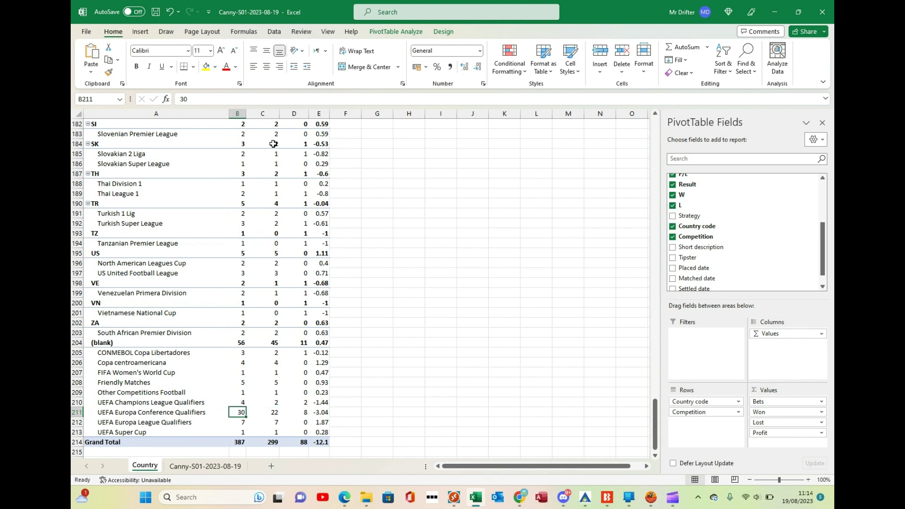
key("Right")
key("Right")
key("Left")
key("Left")
Go up the Bets column from the UEFA Europa Conference Qualifiers past the (blank) group's total to the Turkish 1 Lig.
key("Up")
key("Up")
key("Up")
key("Up")
key("Up")
key("Up")
key("Up")
key("Up")
key("Up")
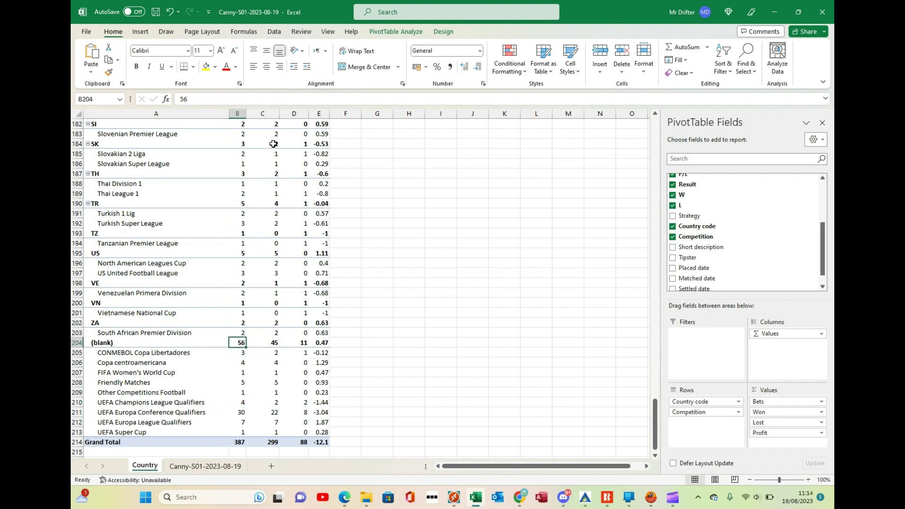
key("Up")
key("Up")
key("Up")
key("Up")
key("Up")
key("Up")
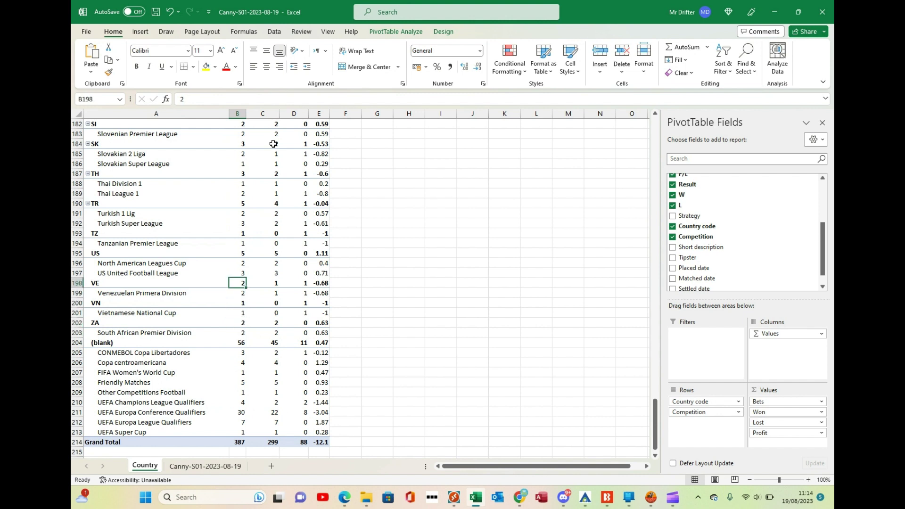
key("Up")
key("Up")
key("Up")
key("Up")
key("Up")
key("Up")
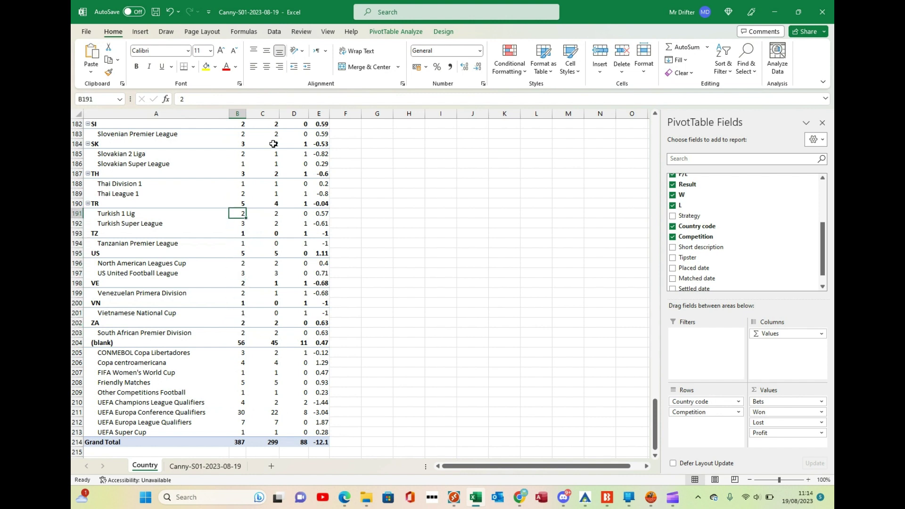
Go up the bets figures from the Turkish 1 Lig through the Thai, Slovakian and Swedish competitions to the Portuguese Segunda Liga.
key("Up")
key("Up")
key("Up")
key("Up")
key("Up")
key("Up")
key("Up")
key("Up")
key("Up")
key("Up")
key("Up")
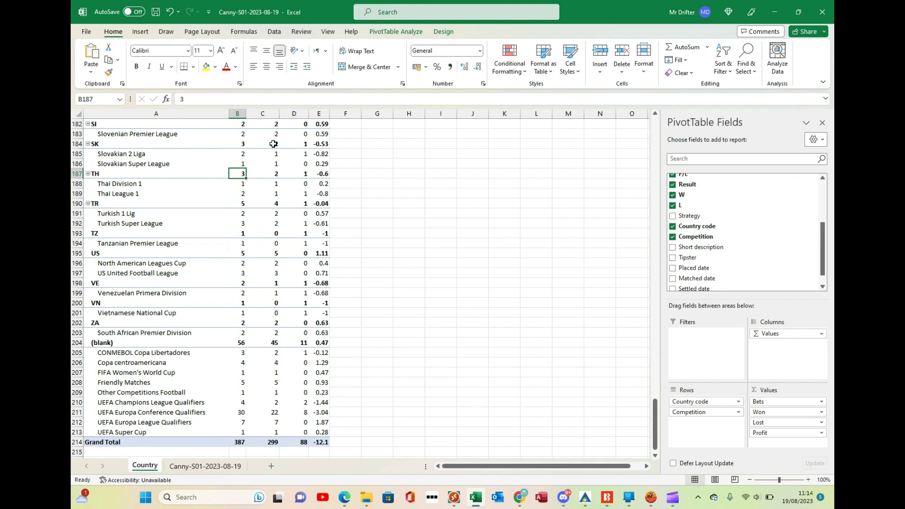
key("Up")
key("Up")
key("Up")
key("Up")
key("Up")
key("Up")
key("Up")
key("Up")
key("Up")
key("Up")
key("Up")
key("Up")
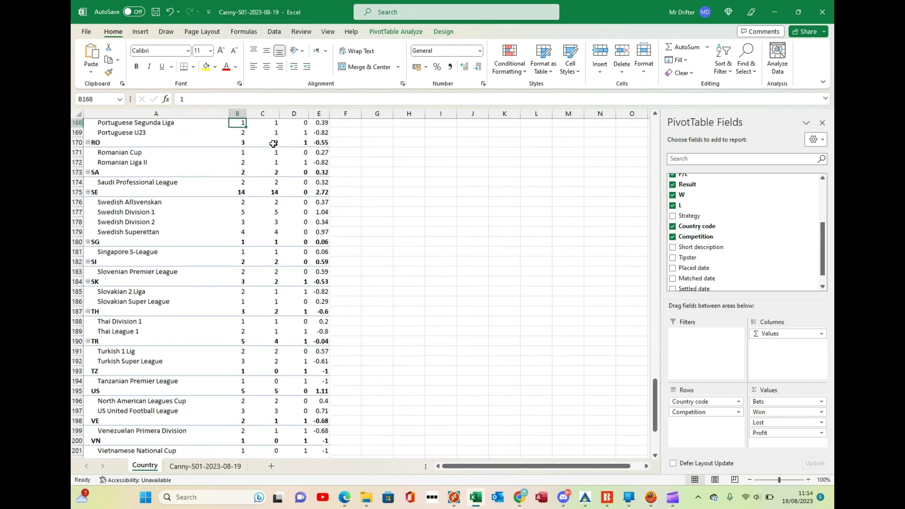
Go up the Bets column from the Portuguese Segunda Liga past the Polish, Peruvian and Norwegian competitions to the Dutch Eerste Divisie.
key("Up")
key("Up")
key("Up")
key("Up")
key("Up")
key("Up")
key("Up")
key("Up")
key("Up")
key("Up")
key("Up")
key("Up")
key("Up")
key("Up")
key("Up")
key("Up")
key("Up")
key("Up")
key("Up")
key("Up")
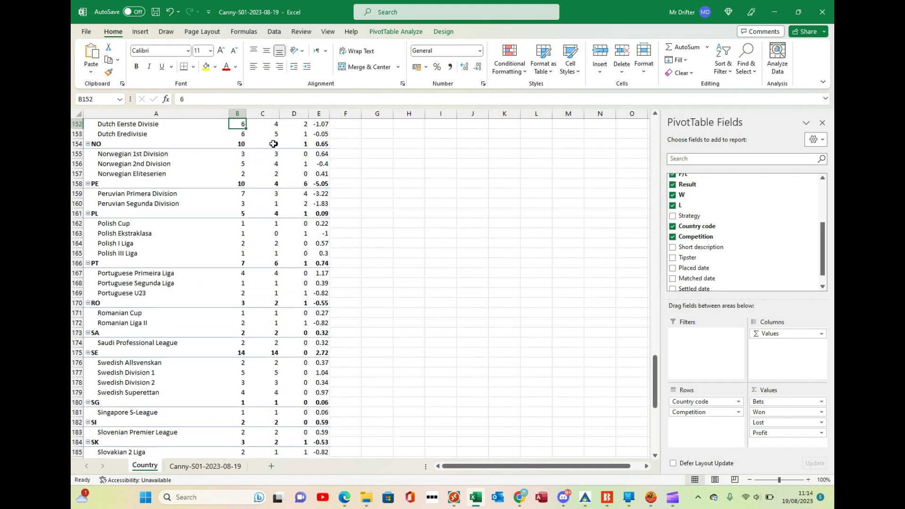
Review the bets figures from the Lithuanian 1 Lyga down through the LV, MX and NL groups to the Norwegian 1st Division.
key("Up")
key("Down")
key("Down")
key("Down")
key("Down")
key("Down")
key("Down")
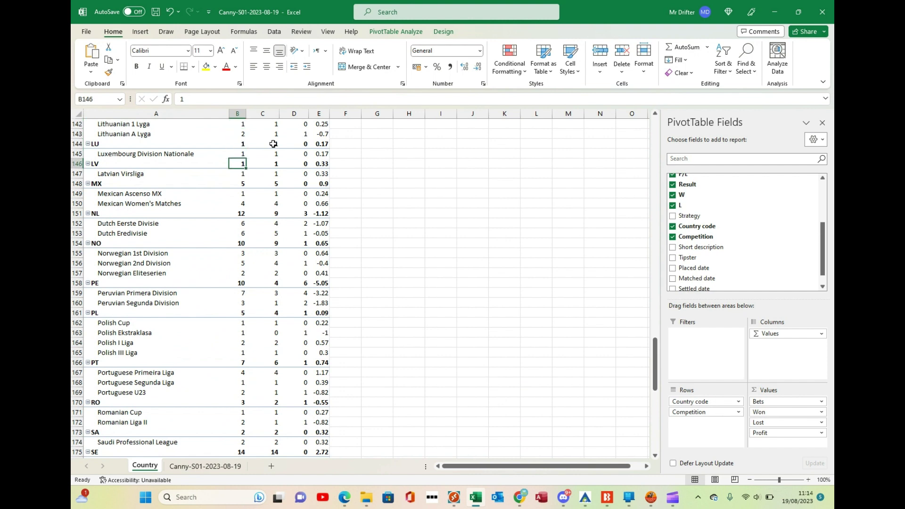
key("Down")
key("Down")
key("Down")
key("Down")
key("Down")
key("Down")
key("Down")
key("Down")
key("Down")
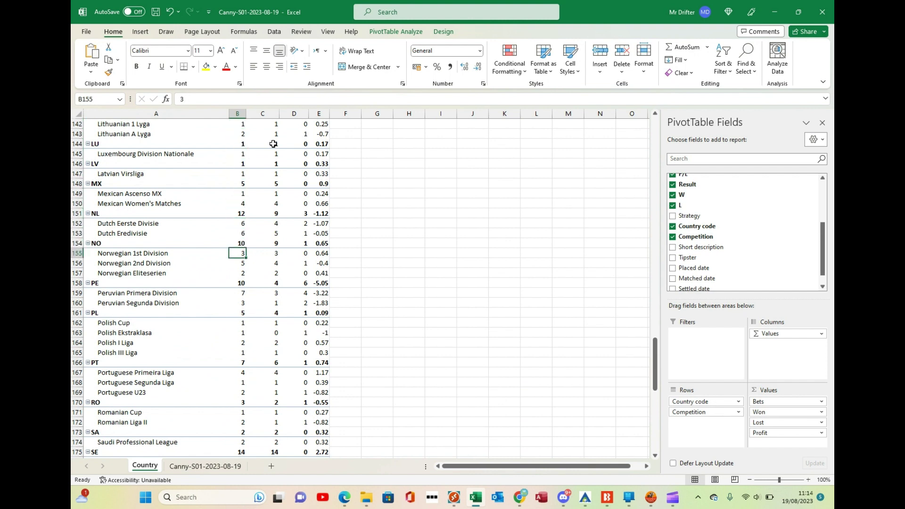
Return up the Bets column from the Norwegian 1st Division to the Dutch Eerste Divisie.
key("Up")
key("Up")
key("Up")
key("Up")
key("Up")
key("Up")
key("Up")
key("Up")
key("Up")
key("Up")
key("Up")
key("Up")
key("Up")
key("Up")
key("Up")
key("Up")
key("Up")
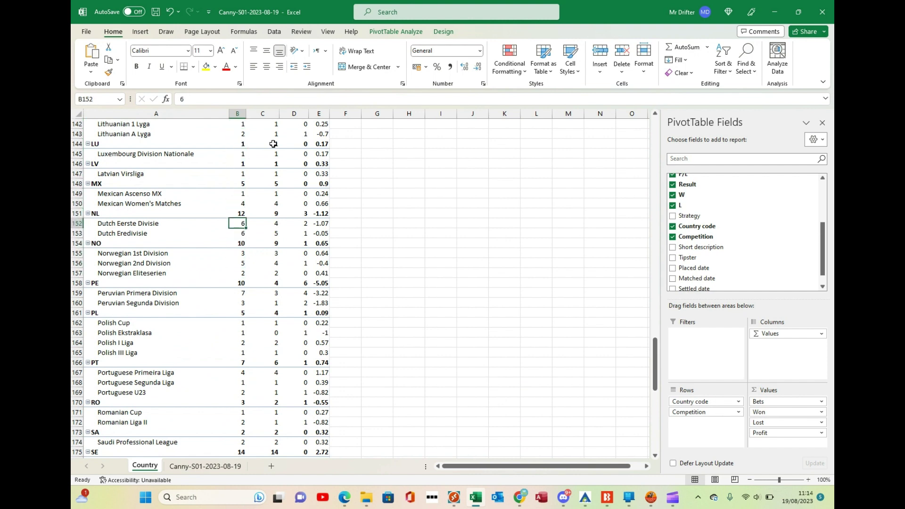
Go up the bets figures from the Dutch Eerste Divisie through the Japanese, Italian and Icelandic competitions to the ID group's total.
key("Up")
key("Up")
key("Up")
key("Up")
key("Up")
key("Up")
key("Up")
key("Up")
key("Up")
key("Up")
key("Up")
key("Up")
key("Up")
key("Up")
key("Up")
key("Up")
key("Up")
key("Up")
key("Up")
key("Up")
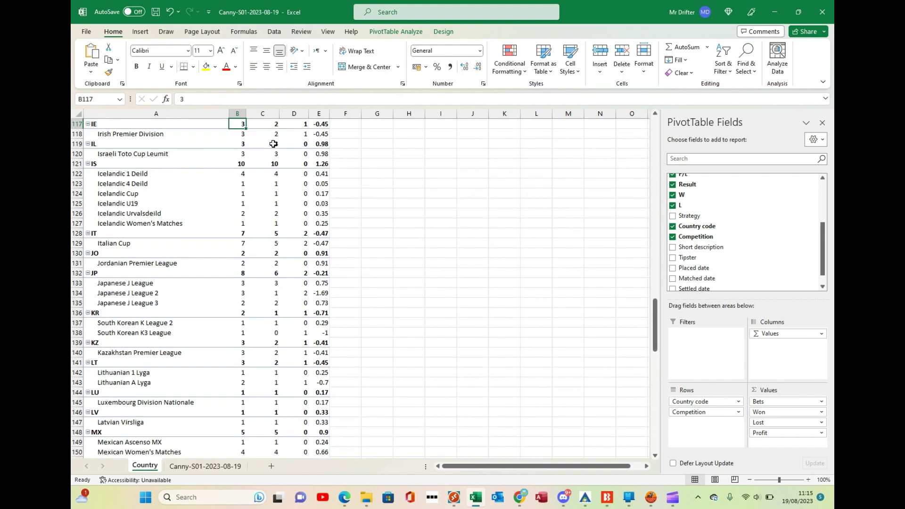
key("Up")
key("Up")
key("Up")
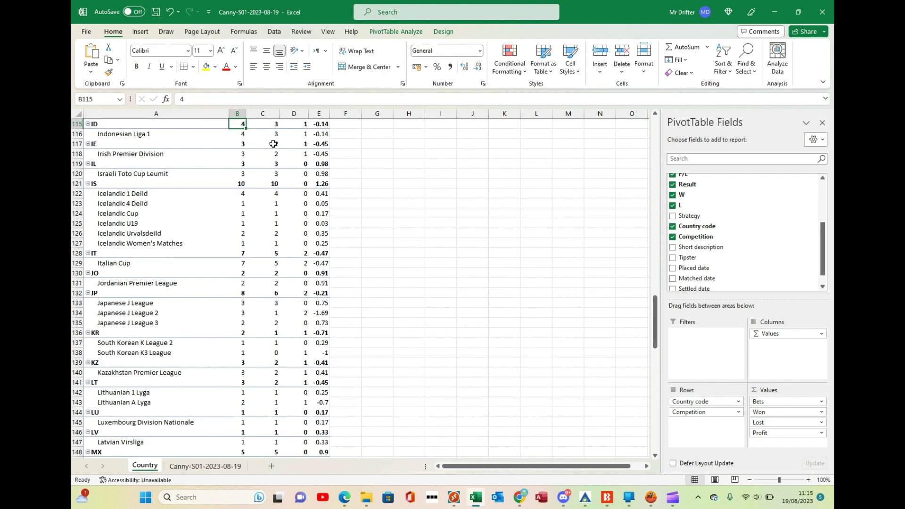
Go up the bets figures from the ID group through the Hungarian, Croatian and Guatemalan competitions to the English Premier League 2 - Div 1.
key("Up")
key("Up")
key("Up")
key("Up")
key("Up")
key("Up")
key("Up")
key("Up")
key("Up")
key("Up")
key("Up")
key("Up")
key("Up")
key("Up")
key("Up")
key("Up")
key("Up")
key("Up")
key("Up")
key("Up")
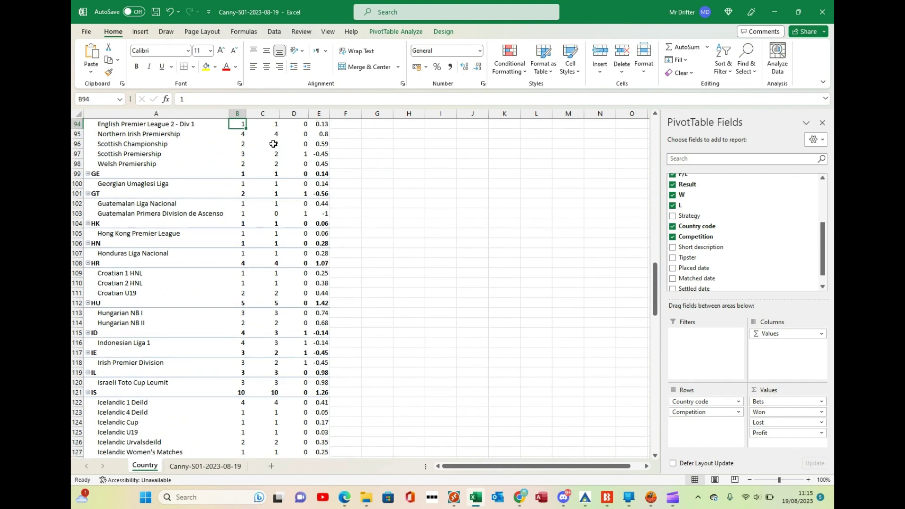
Examine the bets figures up through the English, French and Finnish competitions to the Spanish La Liga.
key("Up")
key("Up")
key("Up")
key("Up")
key("Up")
key("Up")
key("Up")
key("Up")
key("Up")
key("Up")
key("Up")
key("Up")
key("Up")
key("Up")
key("Up")
key("Up")
key("Up")
key("Up")
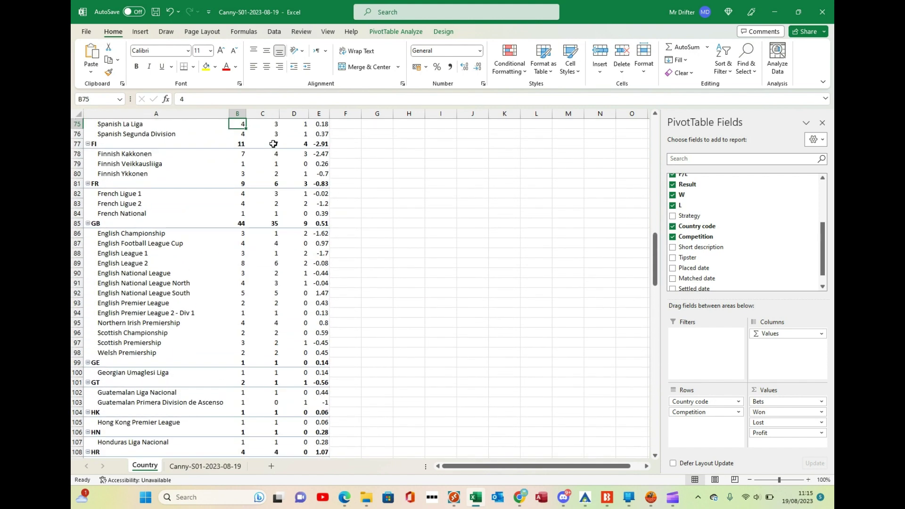
Review the GB group's competitions down to the Georgian Umaglesi Liga and back up to the English Premier League 2 - Div 1.
key("Down")
key("Down")
key("Down")
key("Down")
key("Down")
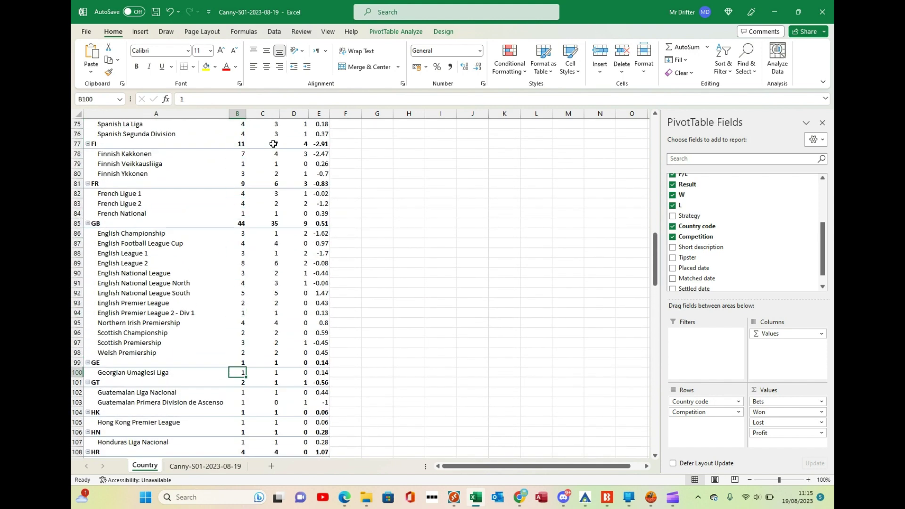
key("Up")
key("Up")
key("Up")
key("Up")
key("Up")
key("Up")
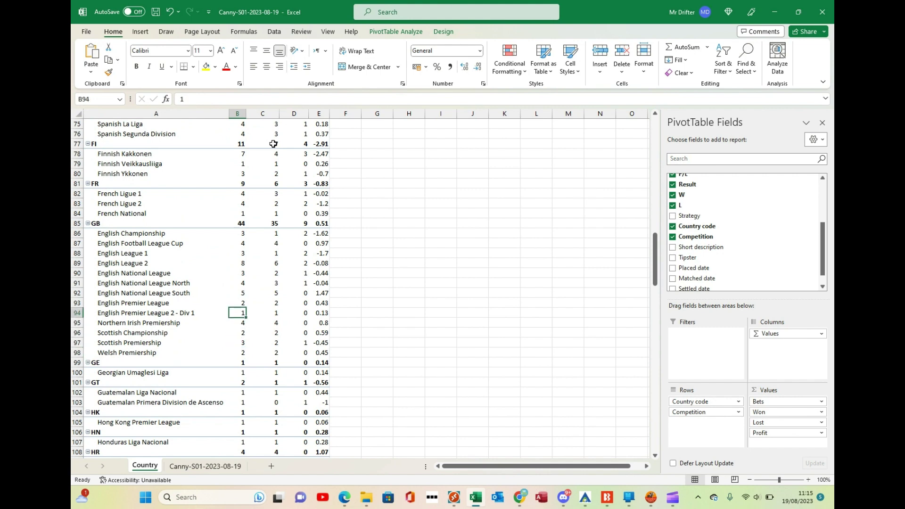
Compare the bets, won, lost and profit figures of the English competitions around the English National League South.
key("Up")
key("Up")
key("Up")
key("Up")
key("Up")
key("Up")
key("Up")
key("Up")
key("Up")
key("Up")
key("Up")
key("Up")
key("Up")
key("Up")
key("Up")
key("Up")
key("Up")
key("Up")
key("Up")
key("Up")
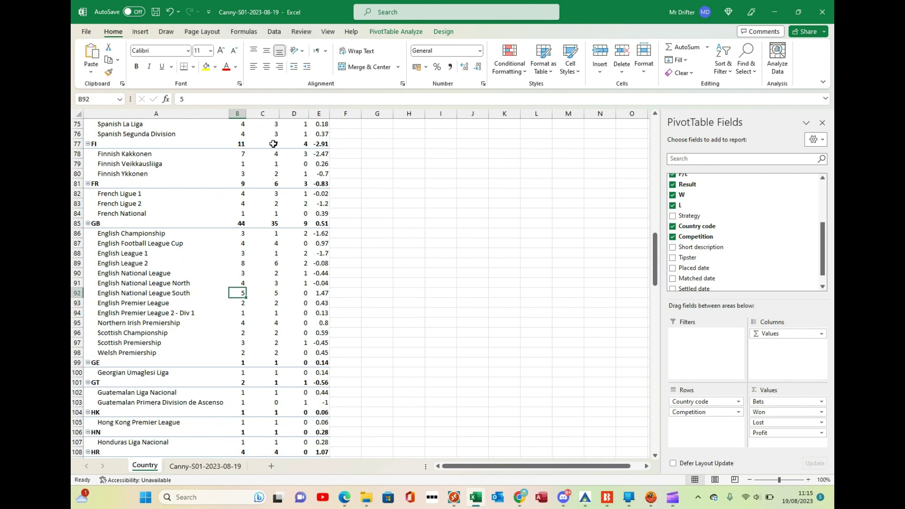
Examine the bets figures up from the English National League South through the Finnish, Danish and German competitions to the Czech 3 Liga.
key("Up")
key("Up")
key("Up")
key("Up")
key("Up")
key("Up")
key("Up")
key("Up")
key("Up")
key("Up")
key("Up")
key("Up")
key("Up")
key("Up")
key("Up")
key("Up")
key("Up")
key("Up")
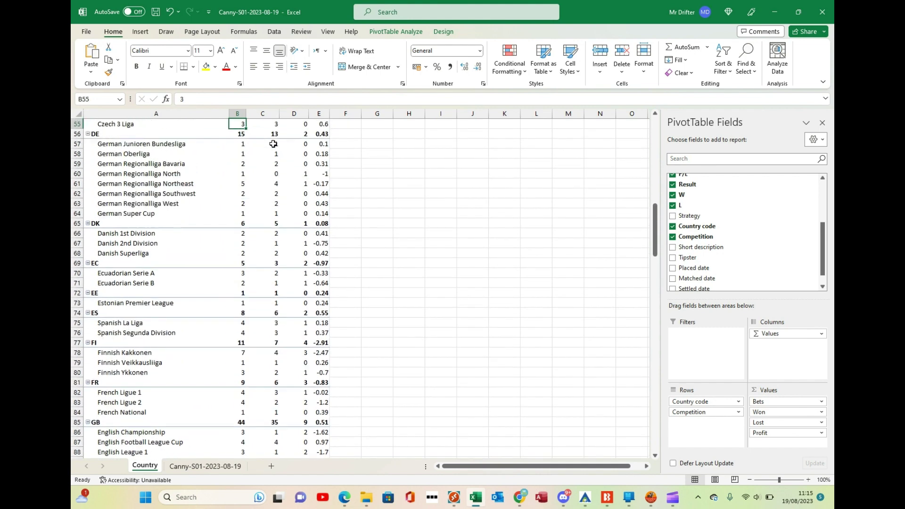
Review the bets figures up through the Costa Rican, Colombian, Chinese and Chilean competitions to the Swiss Super League.
key("Up")
key("Up")
key("Up")
key("Up")
key("Up")
key("Up")
key("Up")
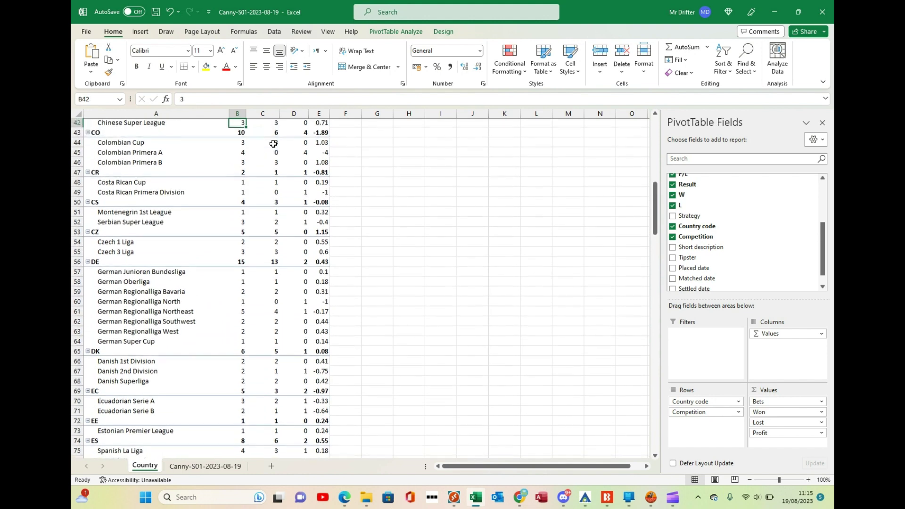
key("Up")
key("Up")
key("Up")
key("Up")
key("Up")
key("Up")
key("Up")
key("Up")
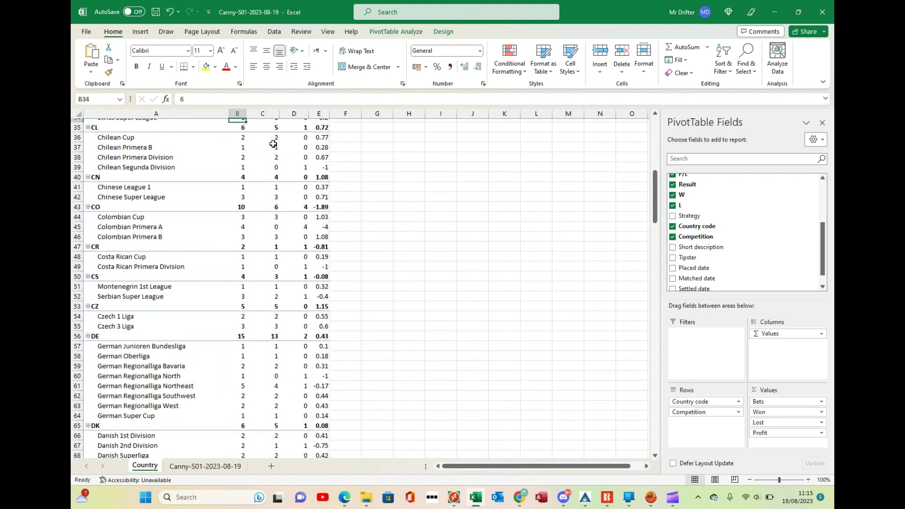
Go up the bets figures from the Swiss Super League through the Brazilian, Belgian and Austrian competitions to cell B1 above the PivotTable.
key("Up")
key("Up")
key("Up")
key("Up")
key("Up")
key("Up")
key("Up")
key("Up")
key("Up")
key("Up")
key("Up")
key("Up")
key("Up")
key("Up")
key("Up")
key("Up")
key("Up")
key("Up")
key("Up")
key("Up")
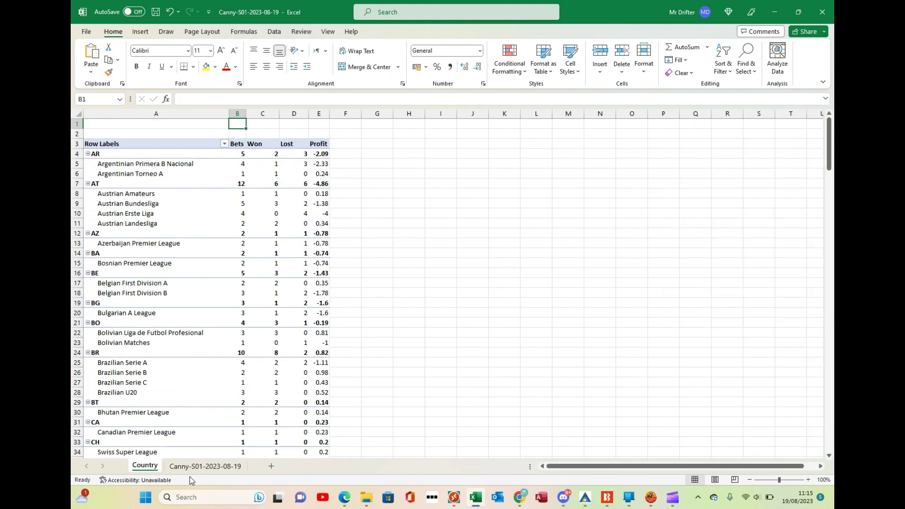
key("ctrl+Page_Down")
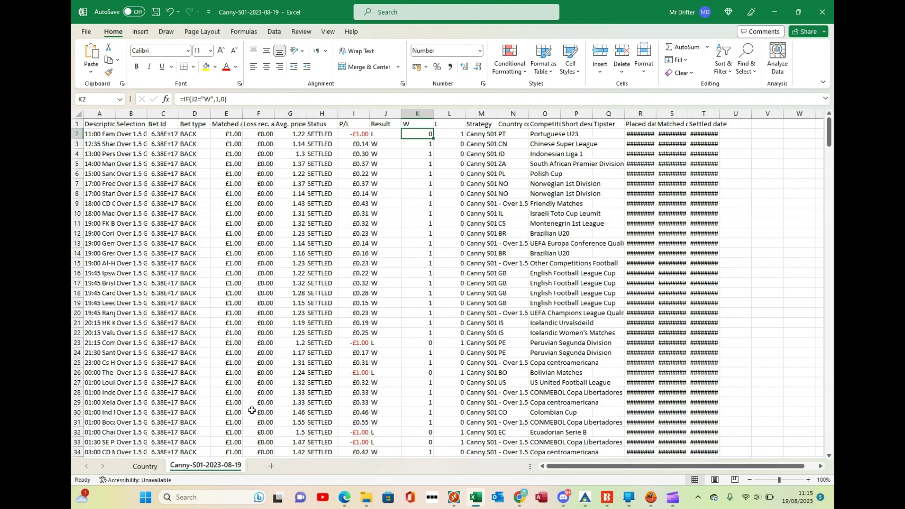
left_click(252, 410)
key("Down")
key("Down")
key("Down")
key("Down")
key("Down")
key("Down")
key("Down")
key("Down")
key("Down")
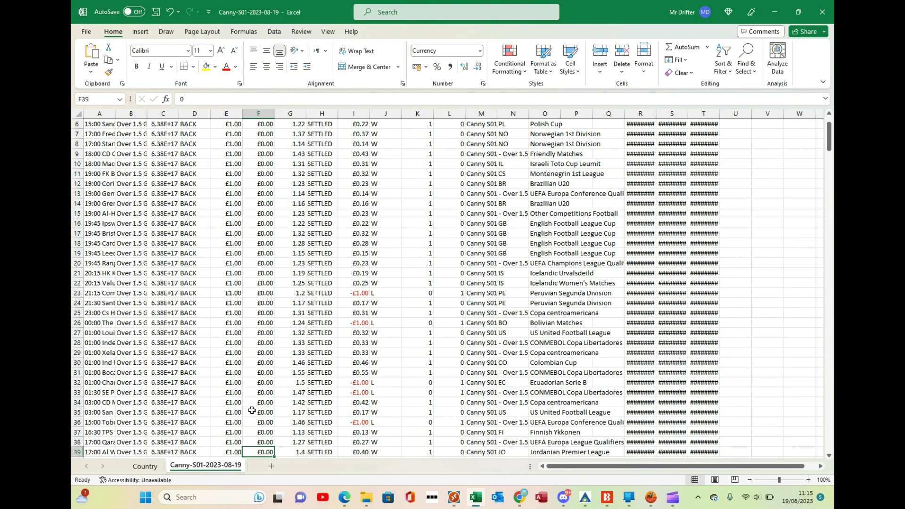
Go to the end of the bet records and select cell A389, directly below the last entry.
key("ctrl+Down")
key("Left")
key("Left")
key("Left")
key("Left")
key("Left")
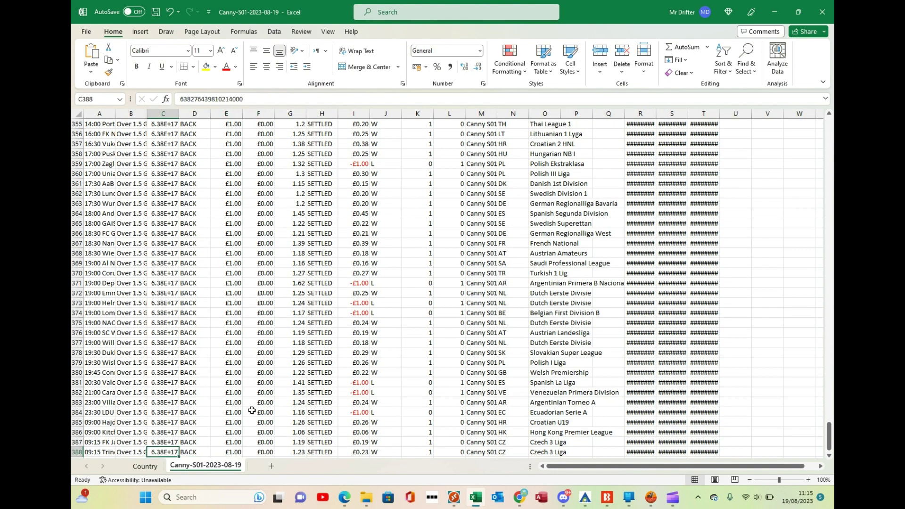
key("Down")
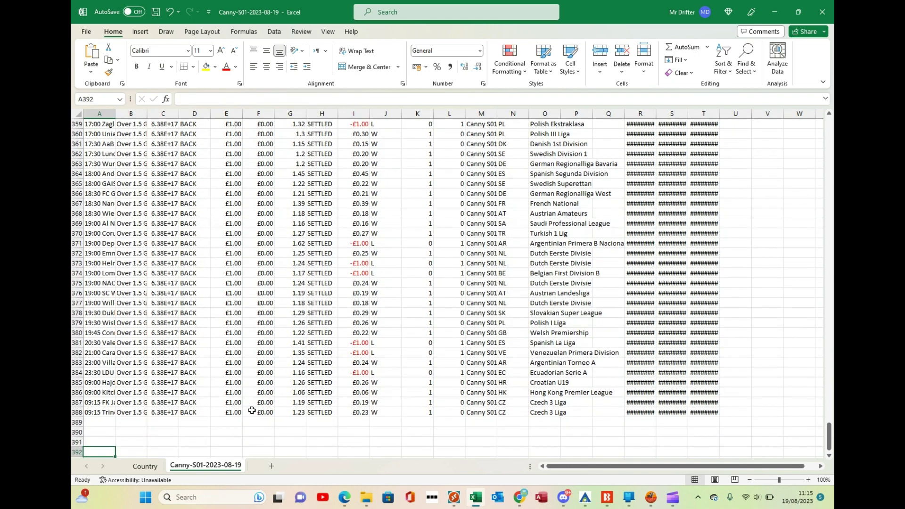
key("Up")
key("Down")
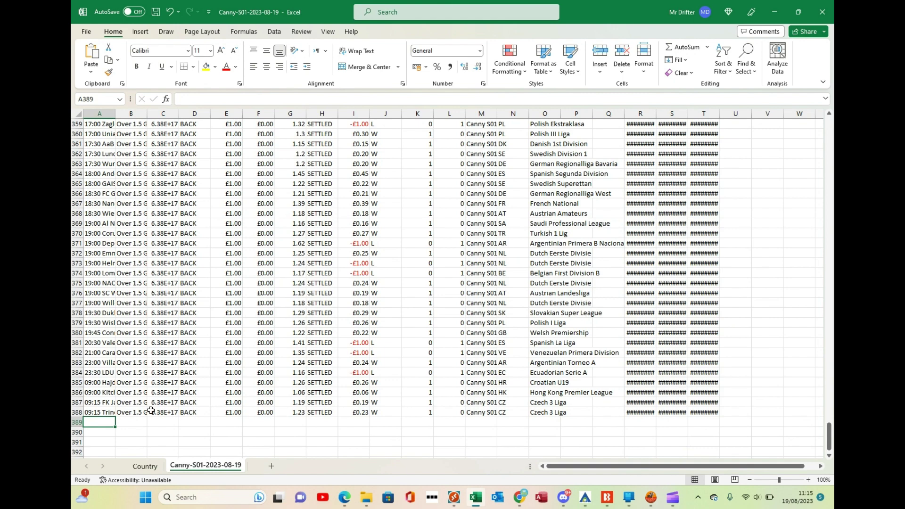
Return to the Country sheet and review the AR group's bets figures down to the Argentinian Torneo A.
left_click(148, 471)
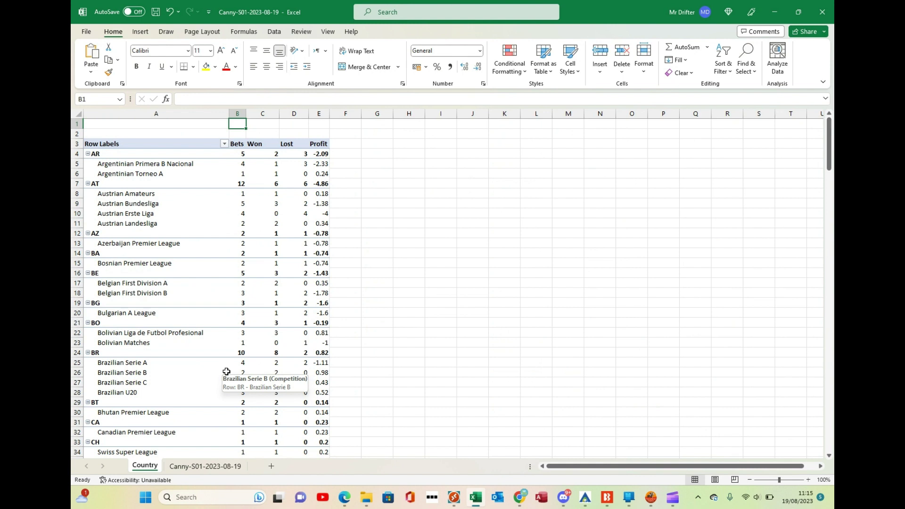
key("Down")
key("Down")
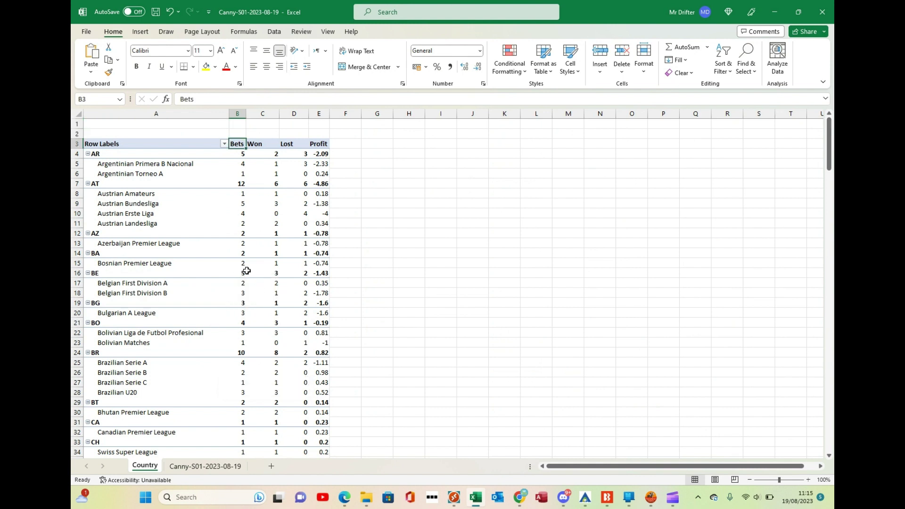
key("Down")
key("Down")
key("Down")
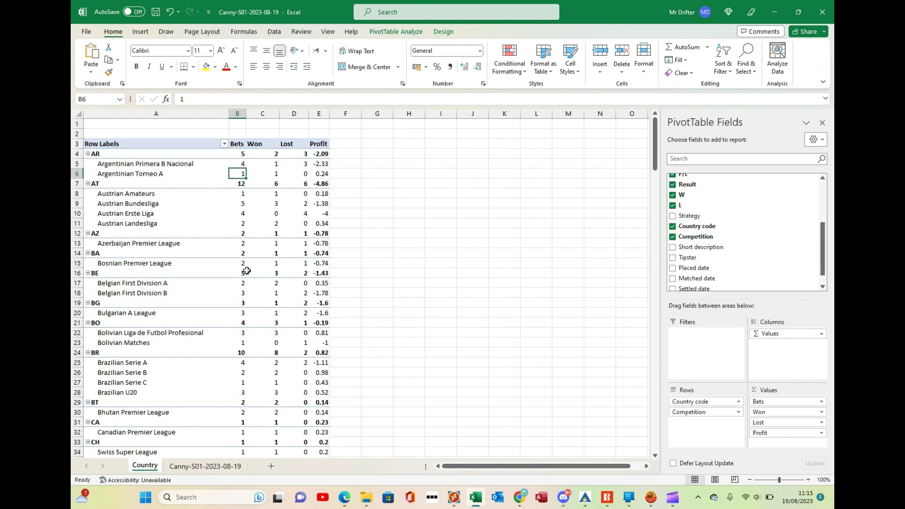
Review the bets figures from the AT group down through the Belgian, Bulgarian, Bolivian and Brazilian competitions to the BT group.
key("Down")
key("Down")
key("Down")
key("Down")
key("Down")
key("Down")
key("Down")
key("Down")
key("Down")
key("Down")
key("Down")
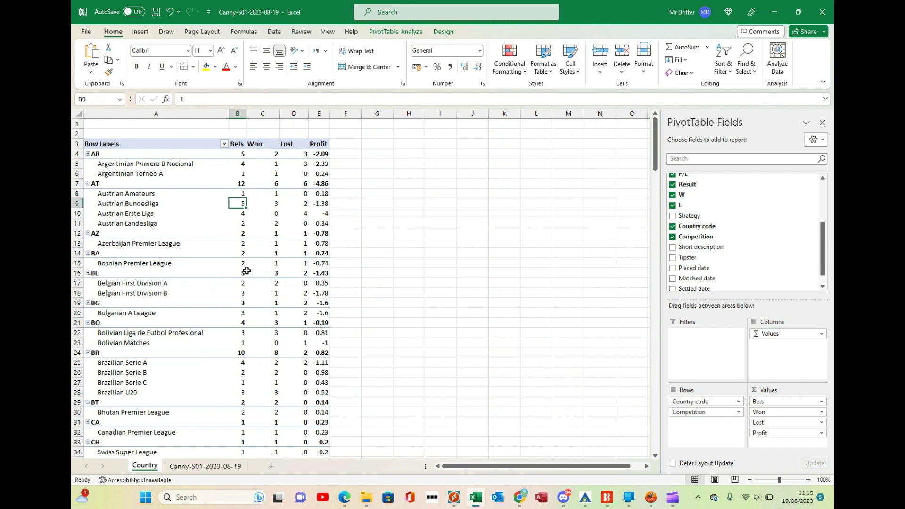
key("Down")
key("Down")
key("Down")
key("Down")
key("Down")
key("Down")
key("Down")
key("Down")
key("Down")
key("Down")
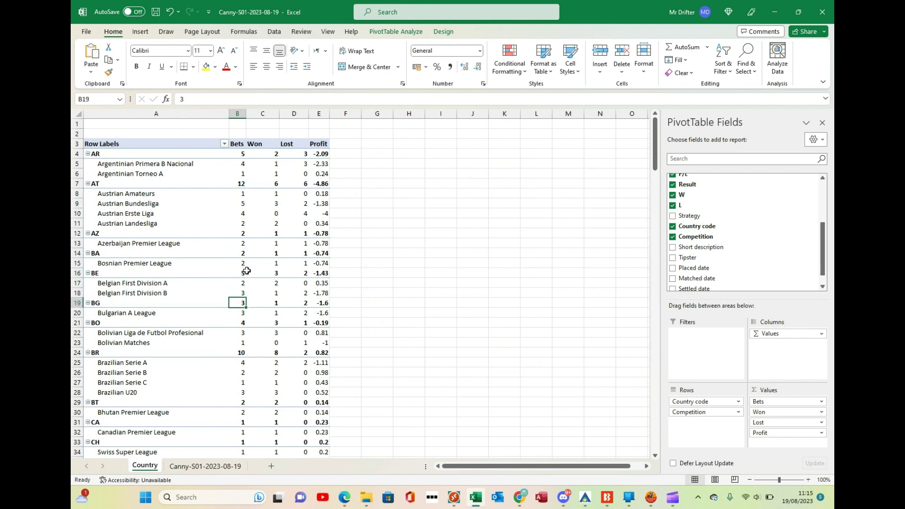
key("Down")
key("Down")
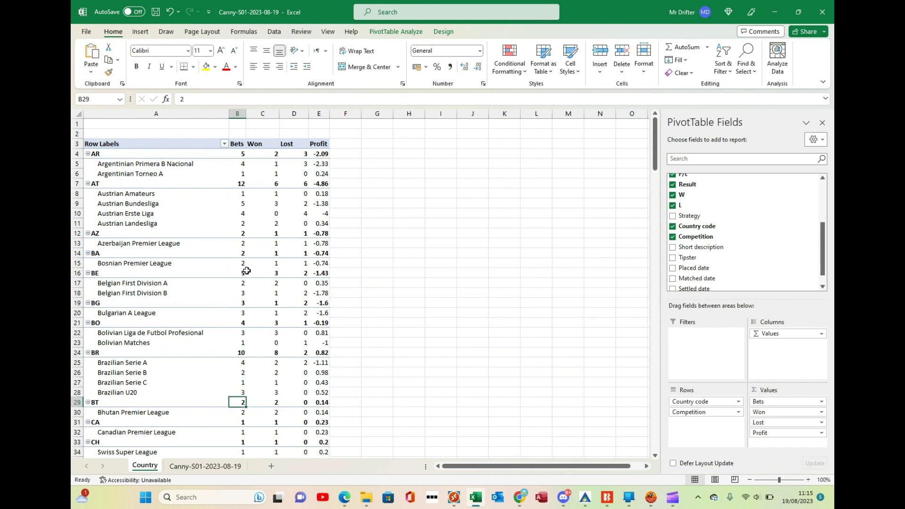
Examine the bets figures from the BT group down through the Canadian, Swiss and Chilean competitions to the Chinese League 1.
key("Down")
key("Down")
key("Down")
key("Down")
key("Down")
key("Down")
key("Down")
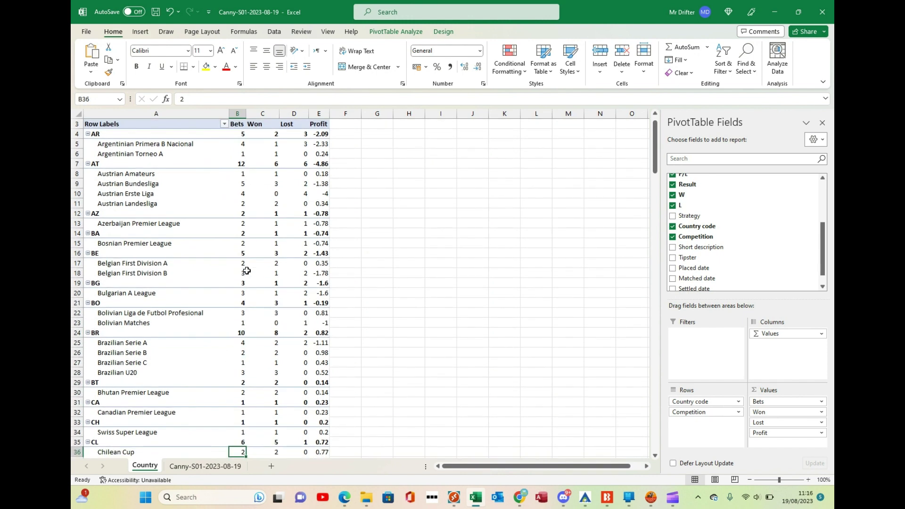
key("Down")
key("Down")
key("Down")
key("Down")
key("Down")
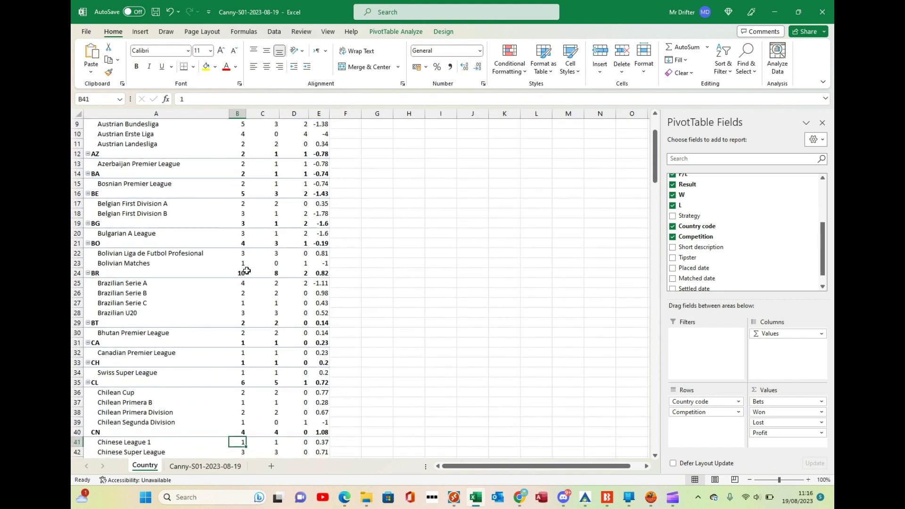
Go back up the bets figures from the Chinese League 1 to the Brazilian Serie A.
key("Up")
key("Up")
key("Up")
key("Up")
key("Up")
key("Up")
key("Up")
key("Up")
key("Up")
key("Up")
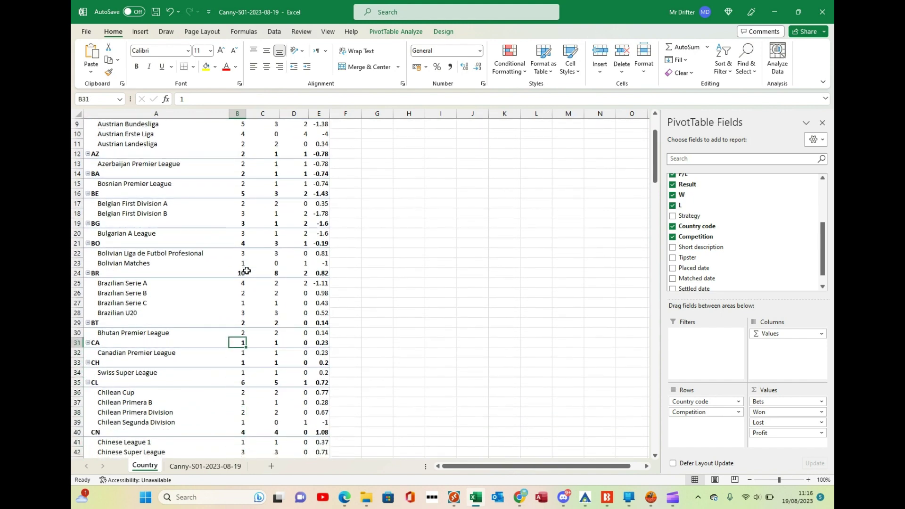
key("Up")
key("Up")
key("Up")
key("Up")
key("Up")
key("Up")
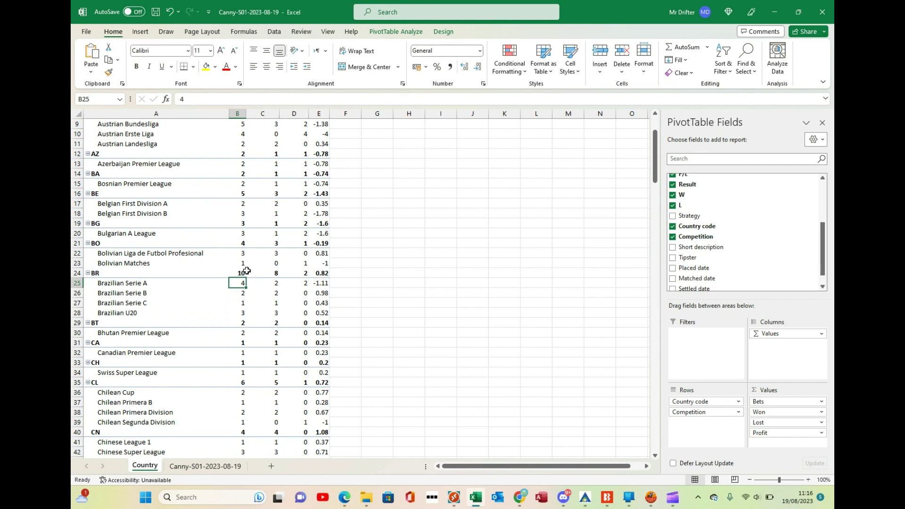
Review the Brazilian competitions' bets figures downward from the Brazilian Serie A, starting with the Serie B.
scroll(264, 283, "down", 2)
key("Down")
key("Down")
key("Down")
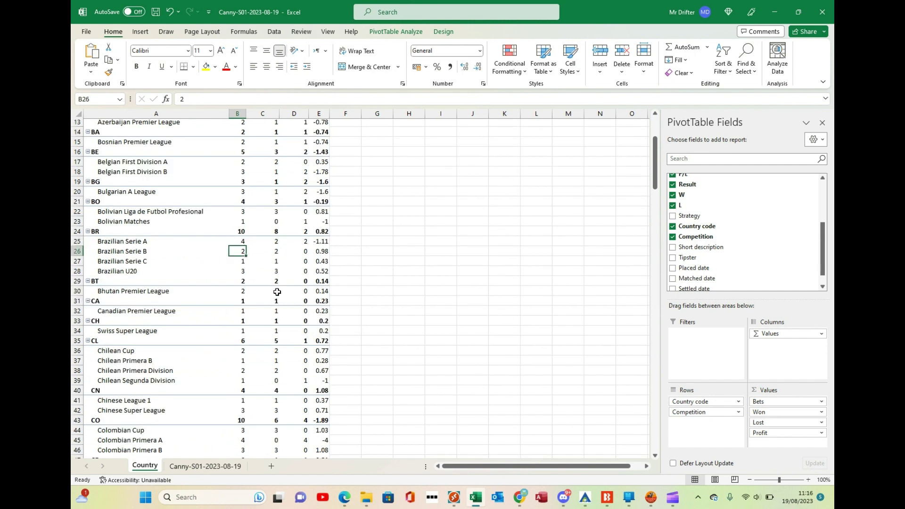